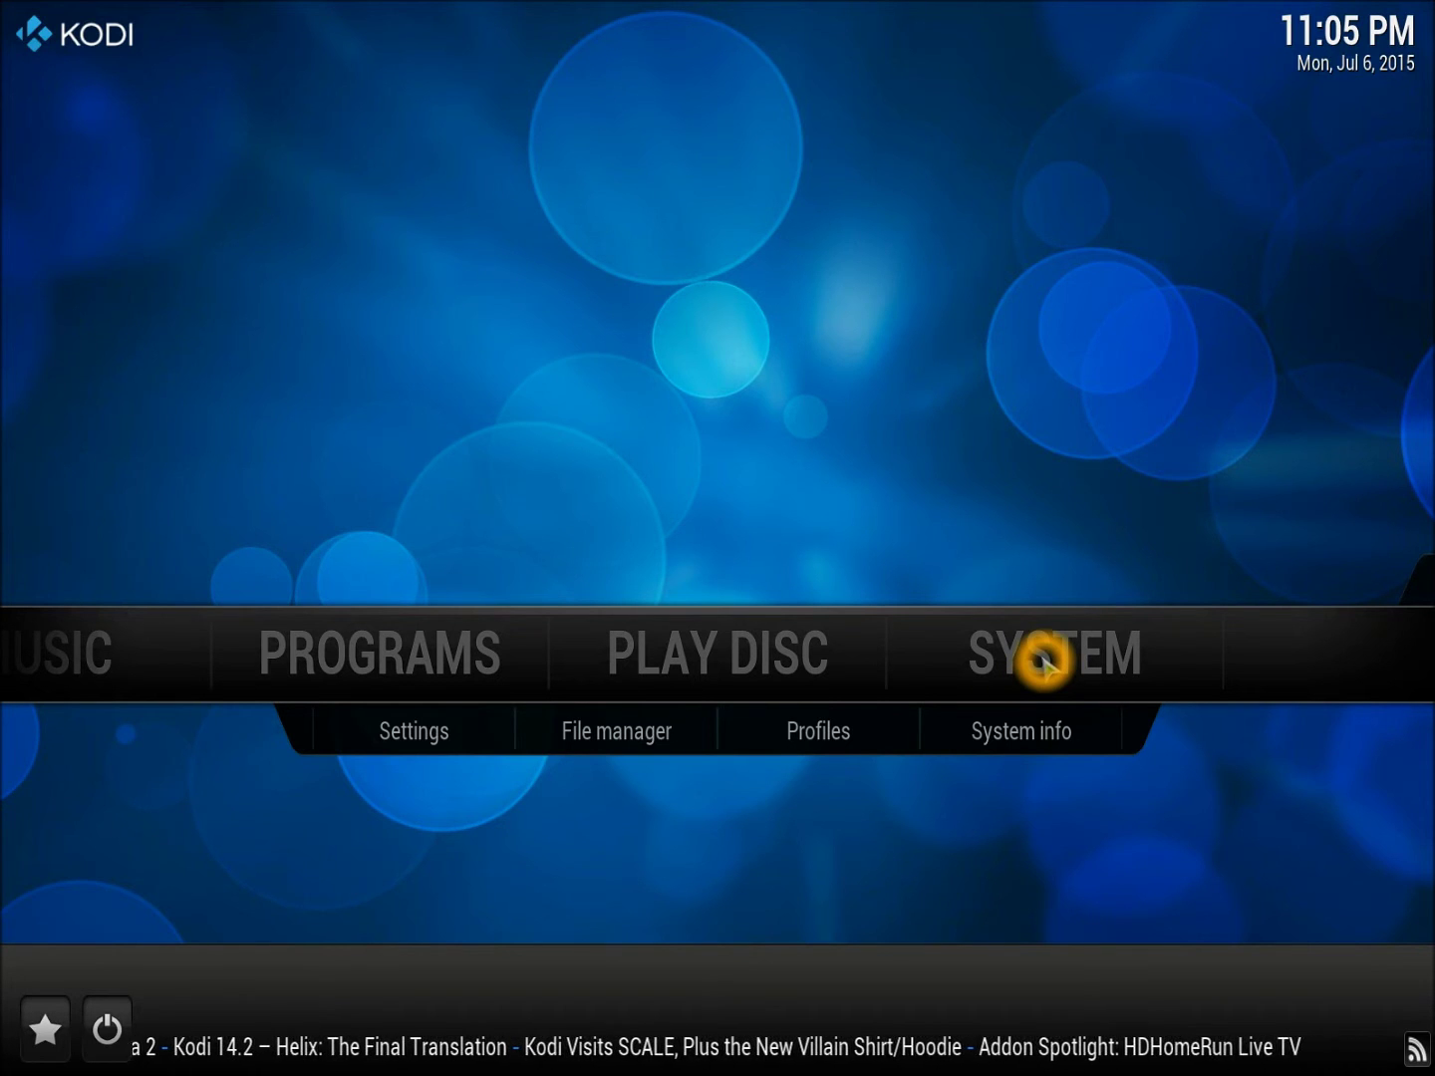
- Return Home from Settings, open the File manager and begin adding a source in pane A
{"action": "left_click", "coordinate": [1044, 659]}
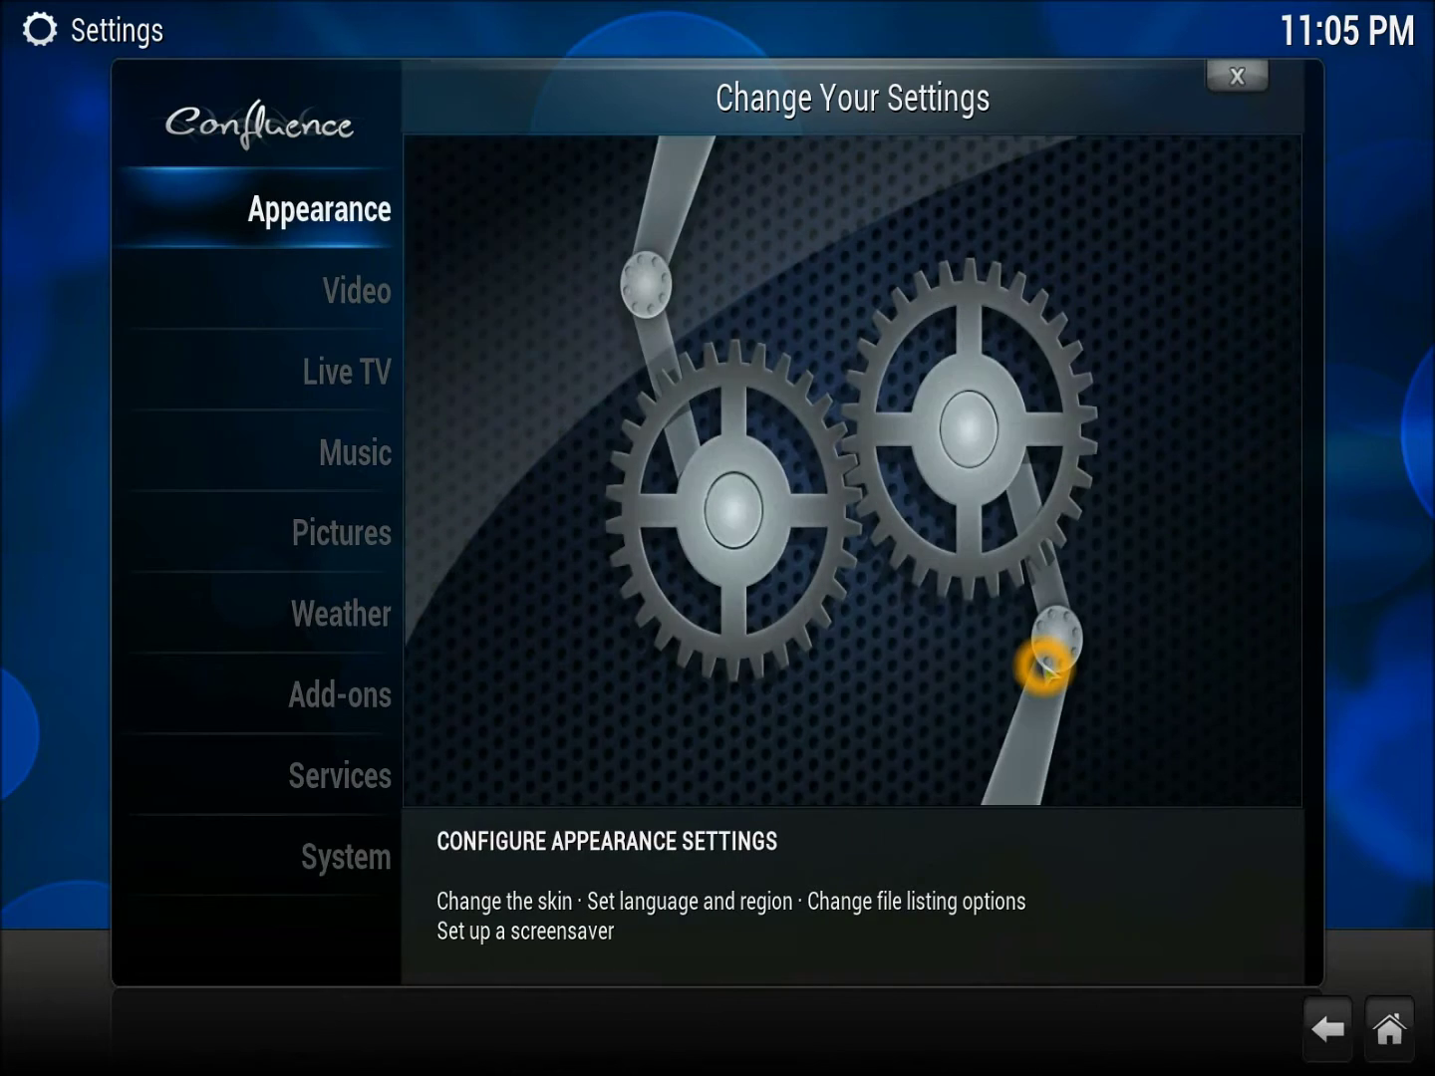
{"action": "right_click", "coordinate": [1044, 666]}
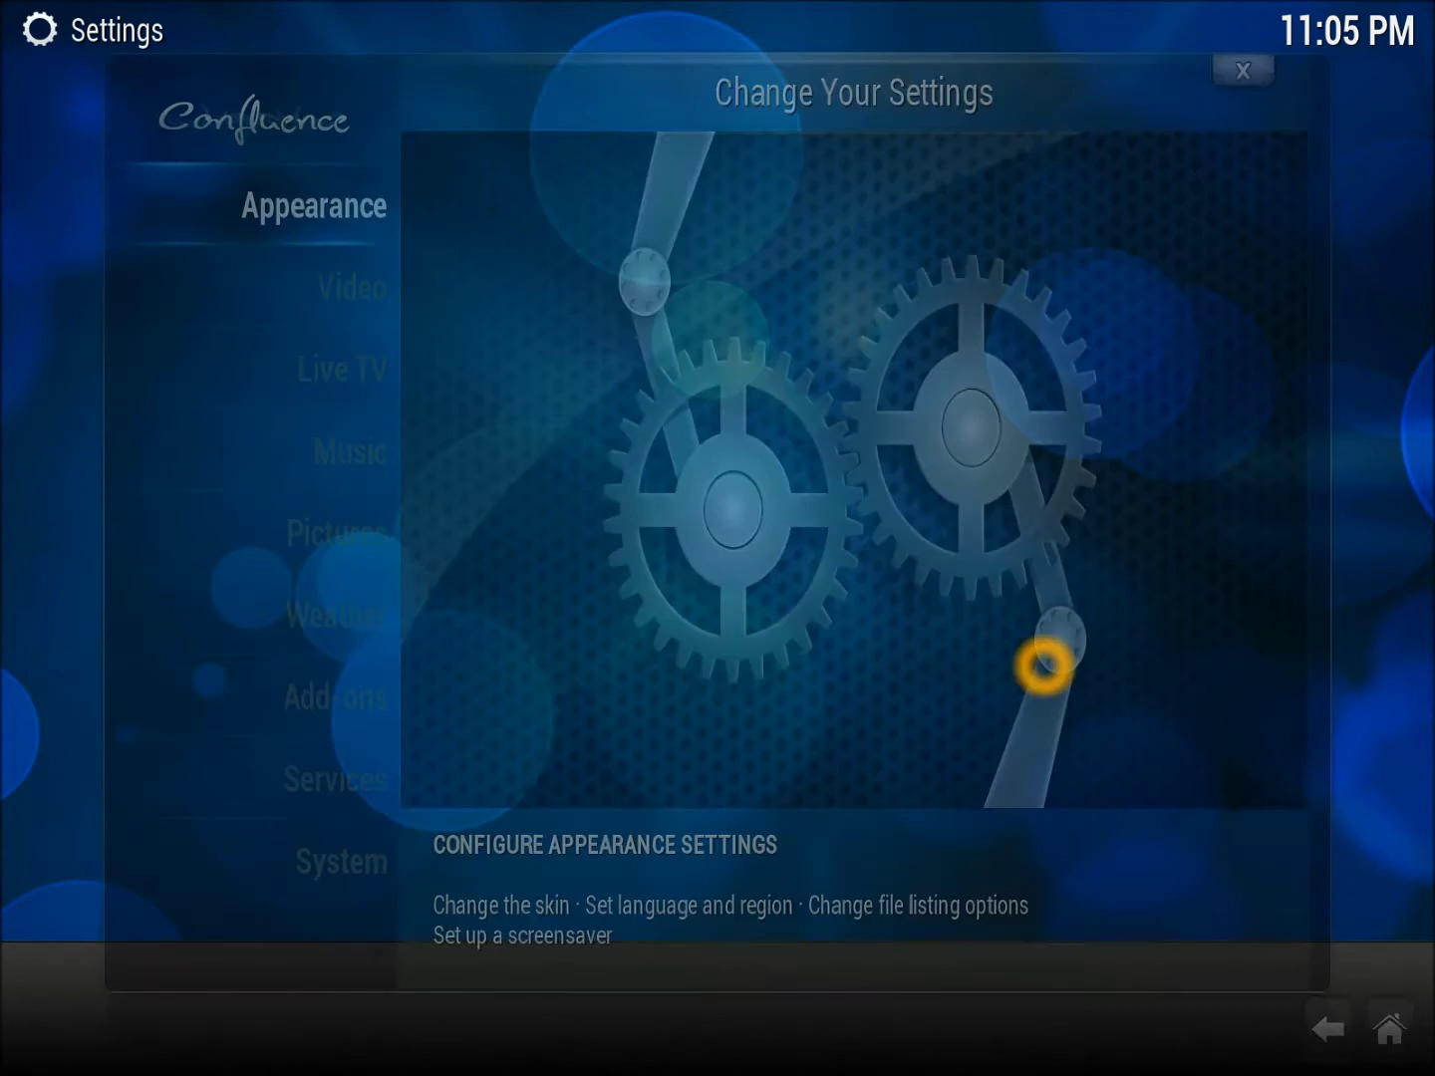
{"action": "left_click", "coordinate": [638, 734]}
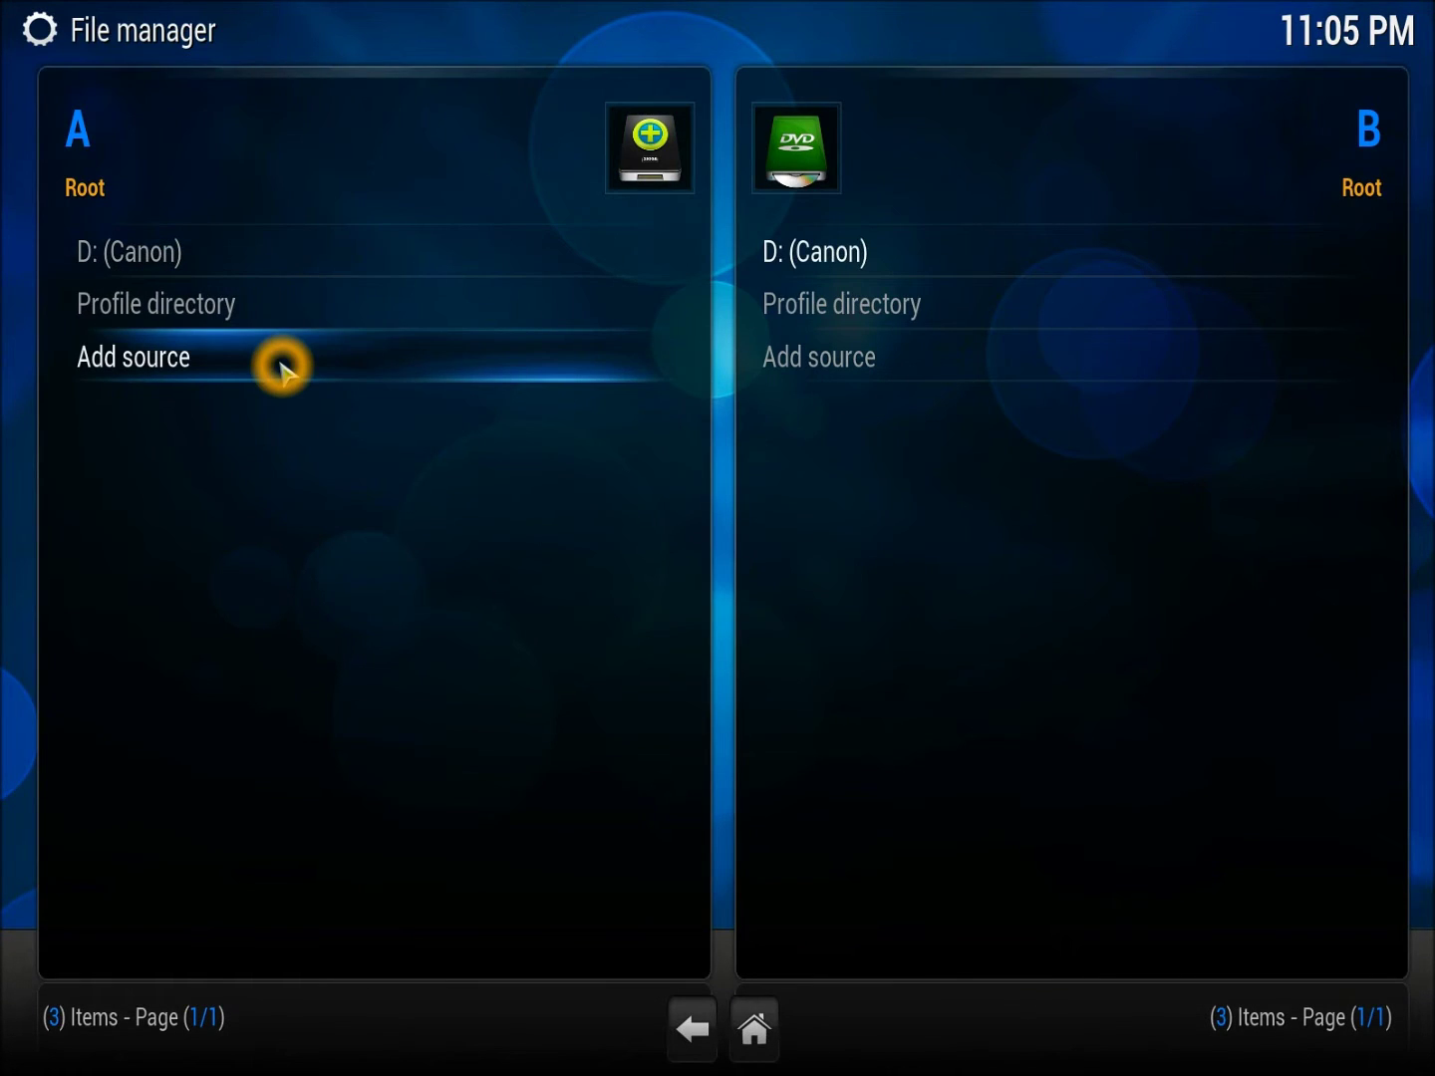
{"action": "left_click", "coordinate": [282, 369]}
{"action": "left_click", "coordinate": [282, 368]}
{"action": "key", "text": "Return"}
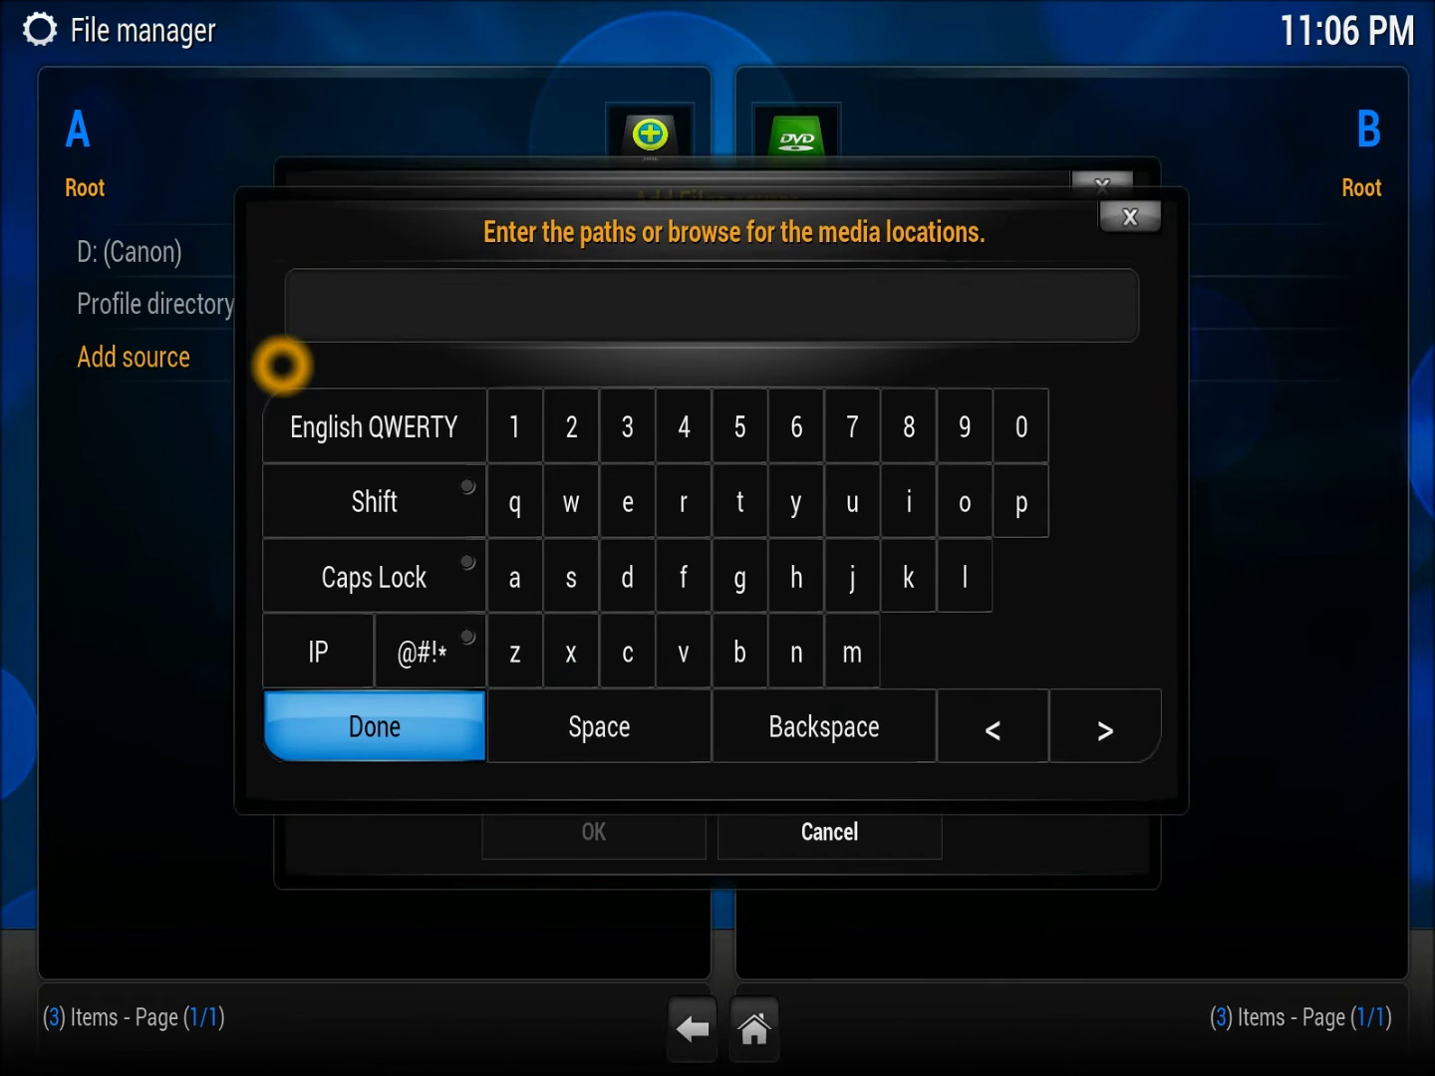
{"action": "type", "text": "http://i.totalxbm"}
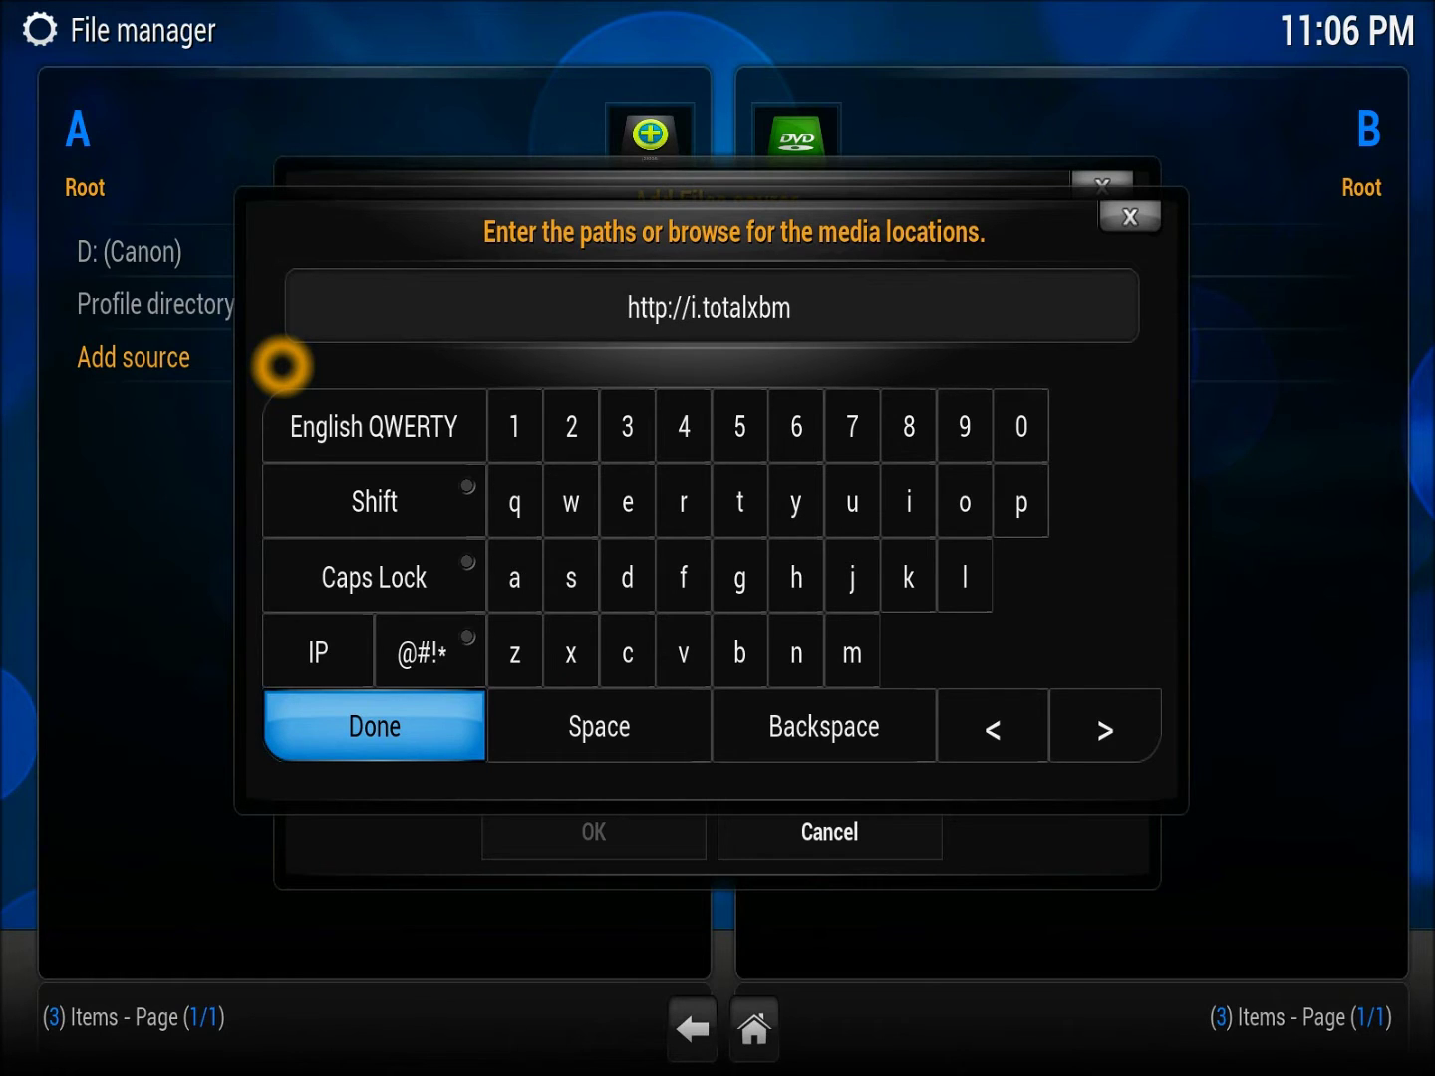
{"action": "type", "text": "c.tv"}
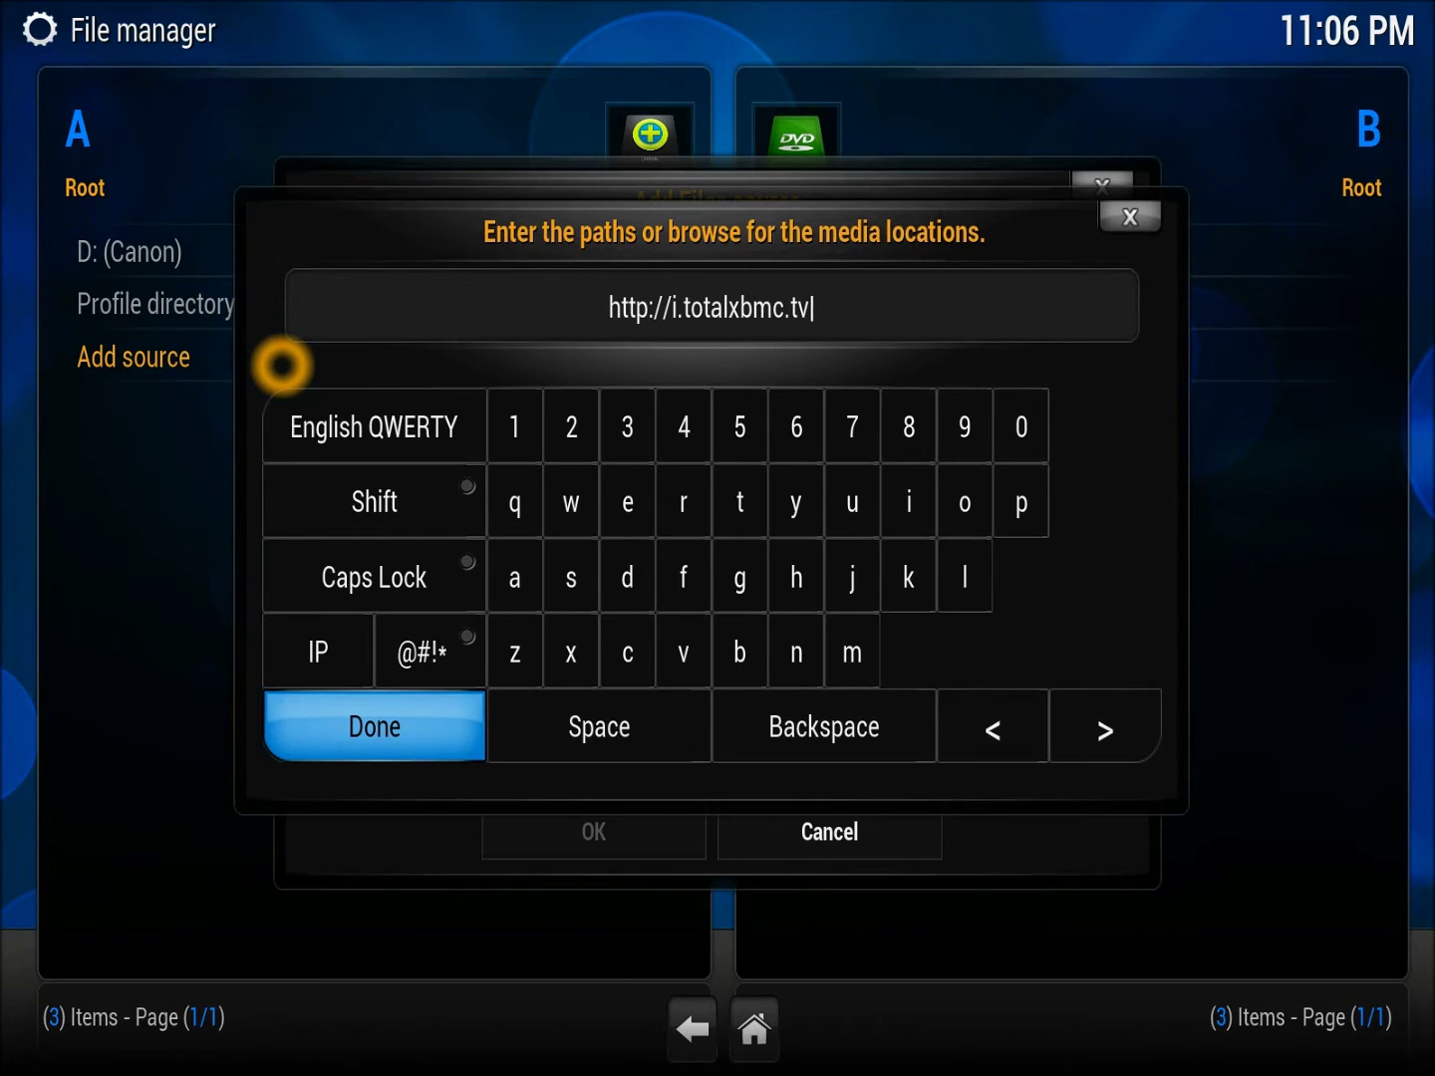
{"action": "key", "text": "Return"}
{"action": "key", "text": "Down"}
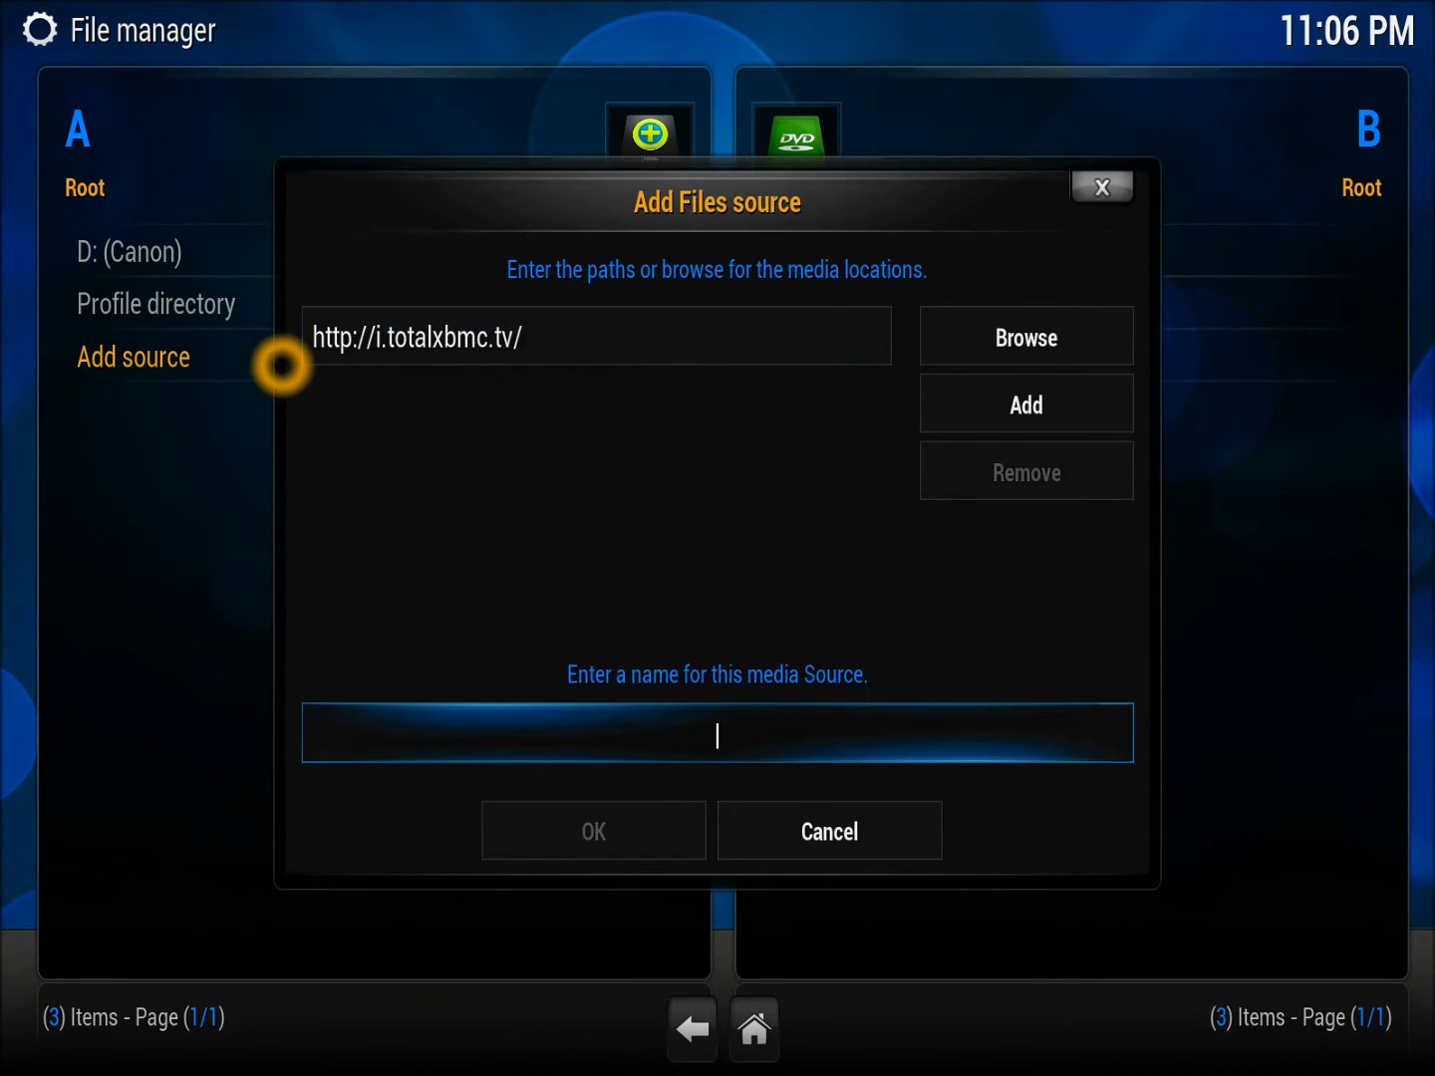
{"action": "type", "text": ".TR"}
{"action": "key", "text": "Down"}
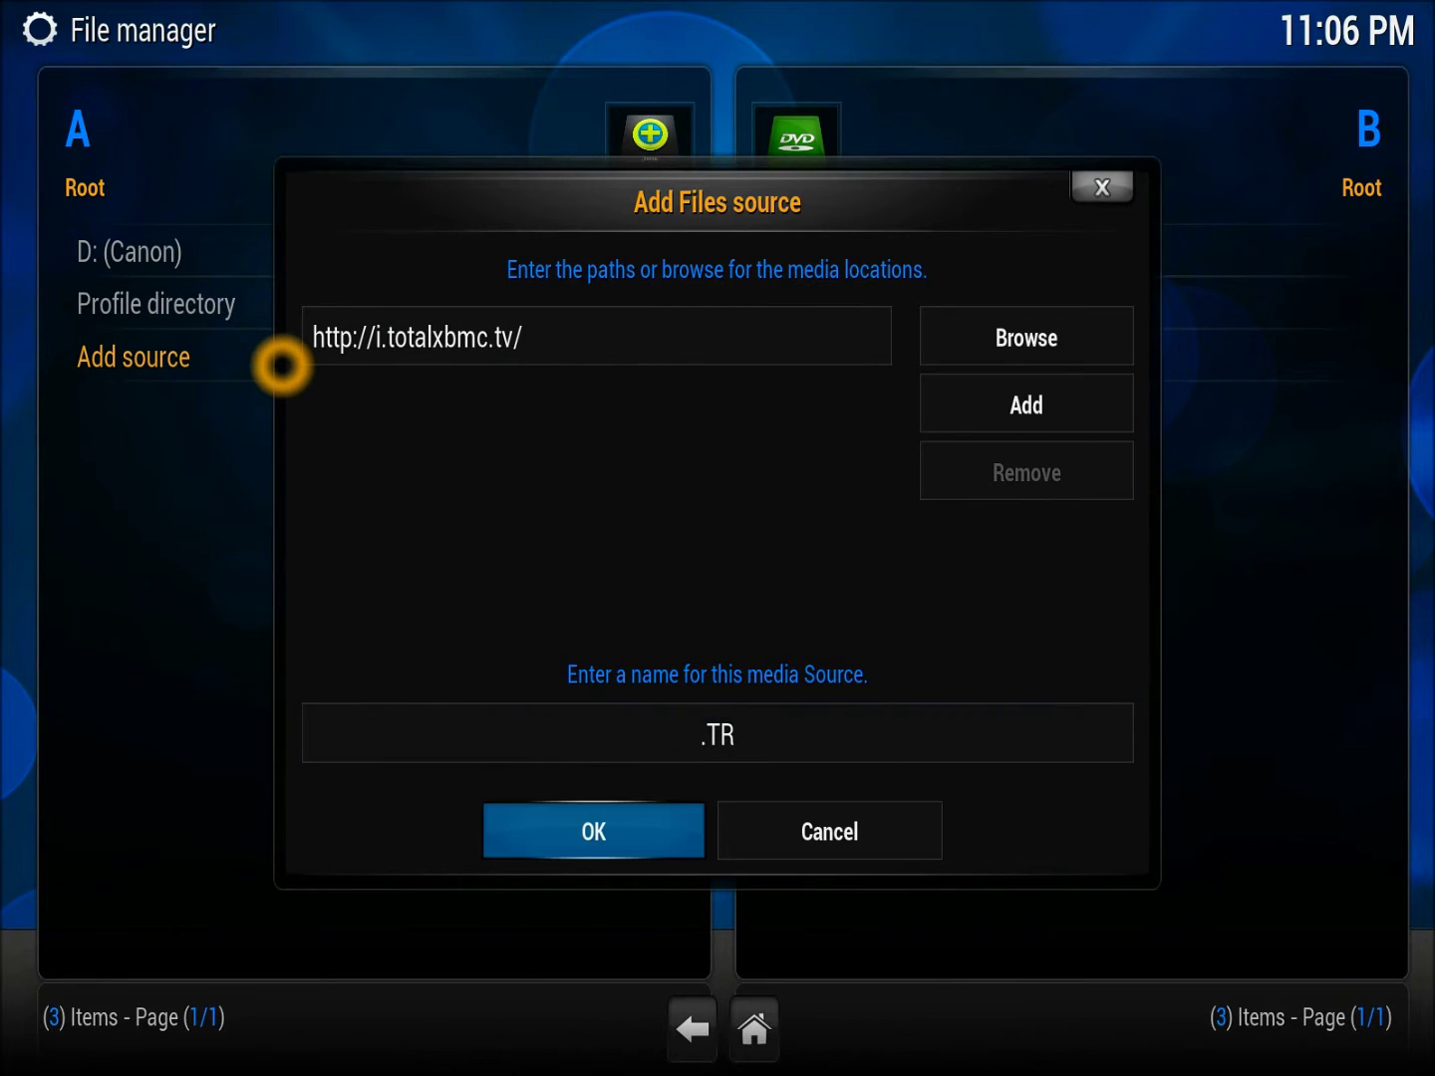
{"action": "key", "text": "Return"}
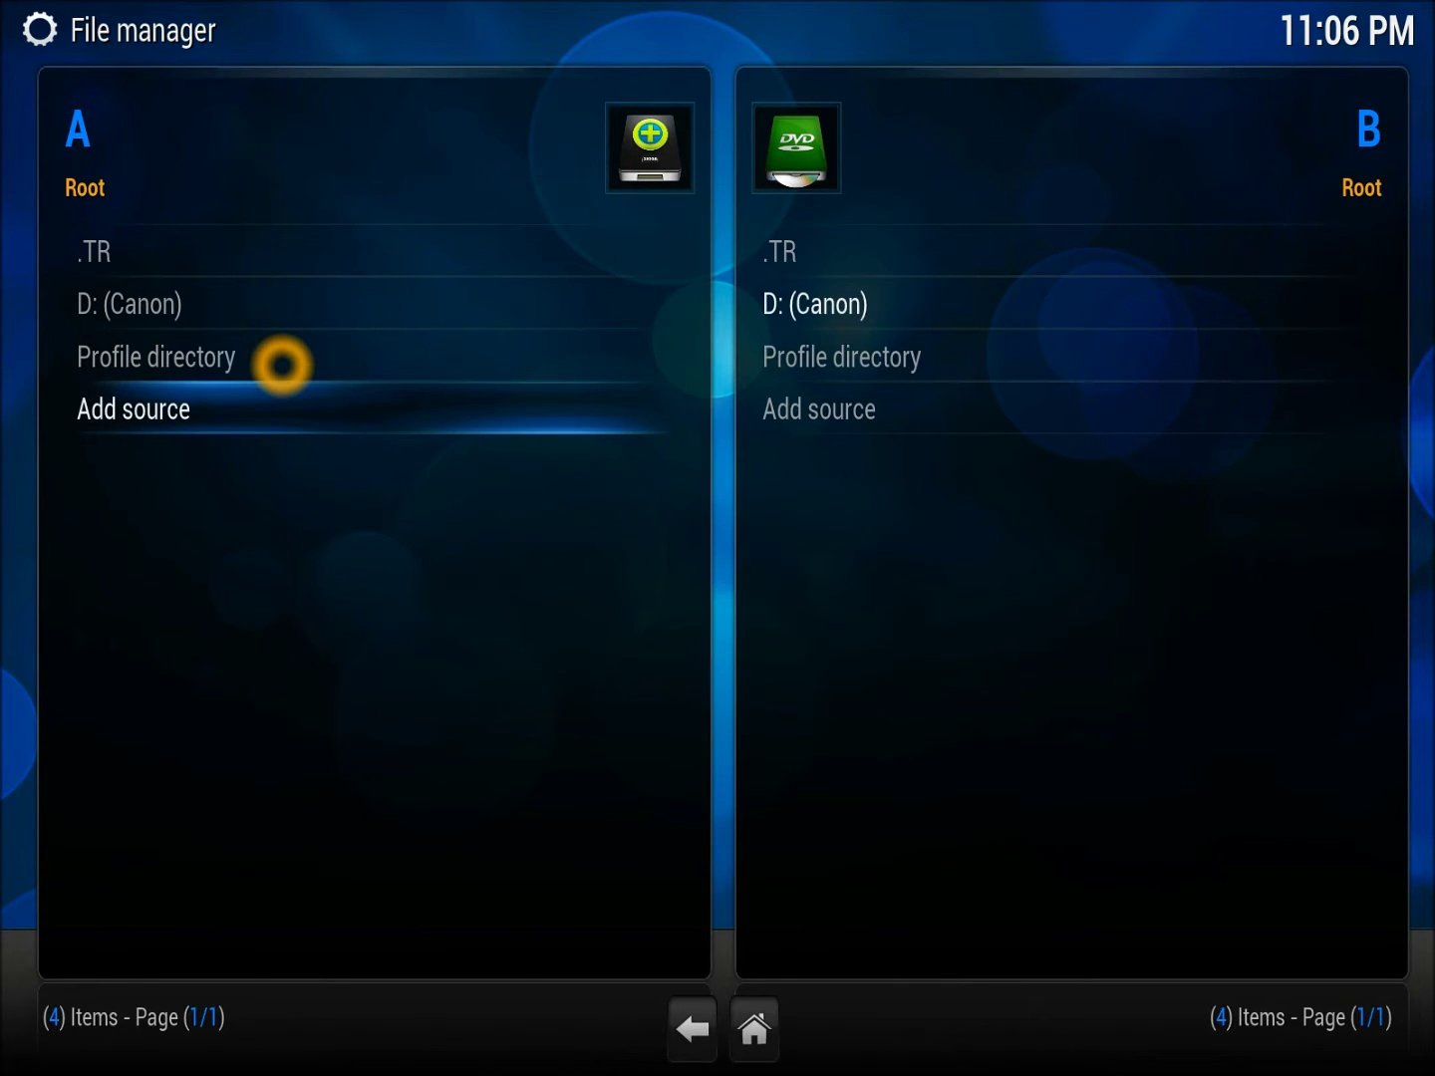
- Return Home and open the Add-ons category in System Settings
{"action": "key", "text": "Up"}
{"action": "key", "text": "Up"}
{"action": "key", "text": "Up"}
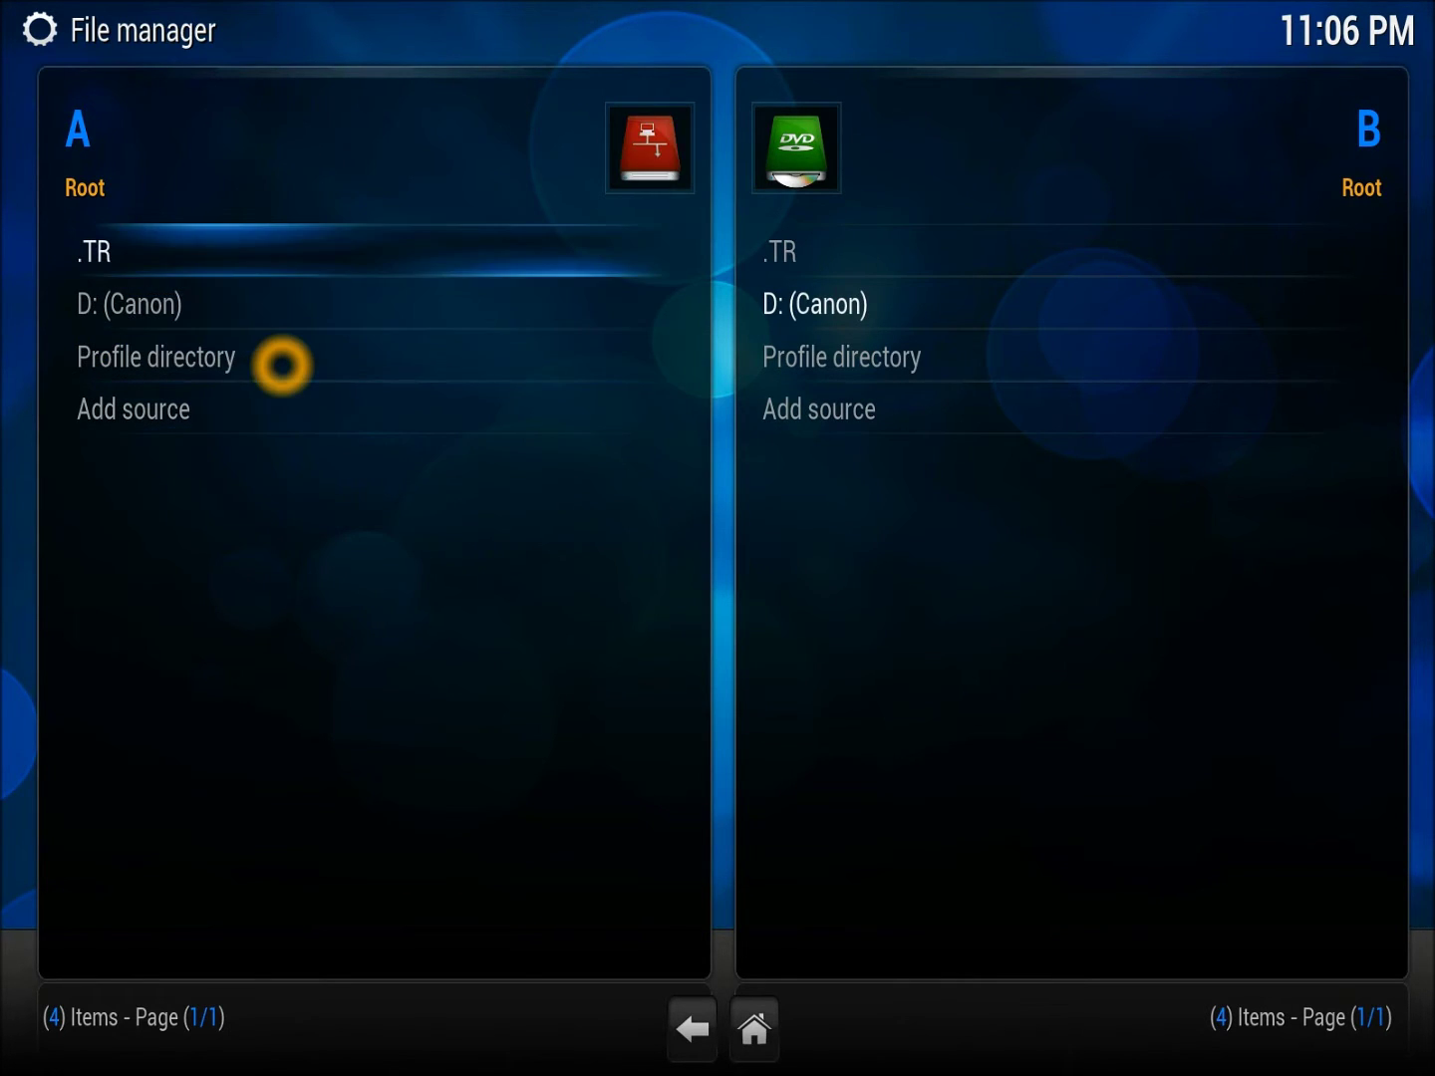
{"action": "key", "text": "Escape"}
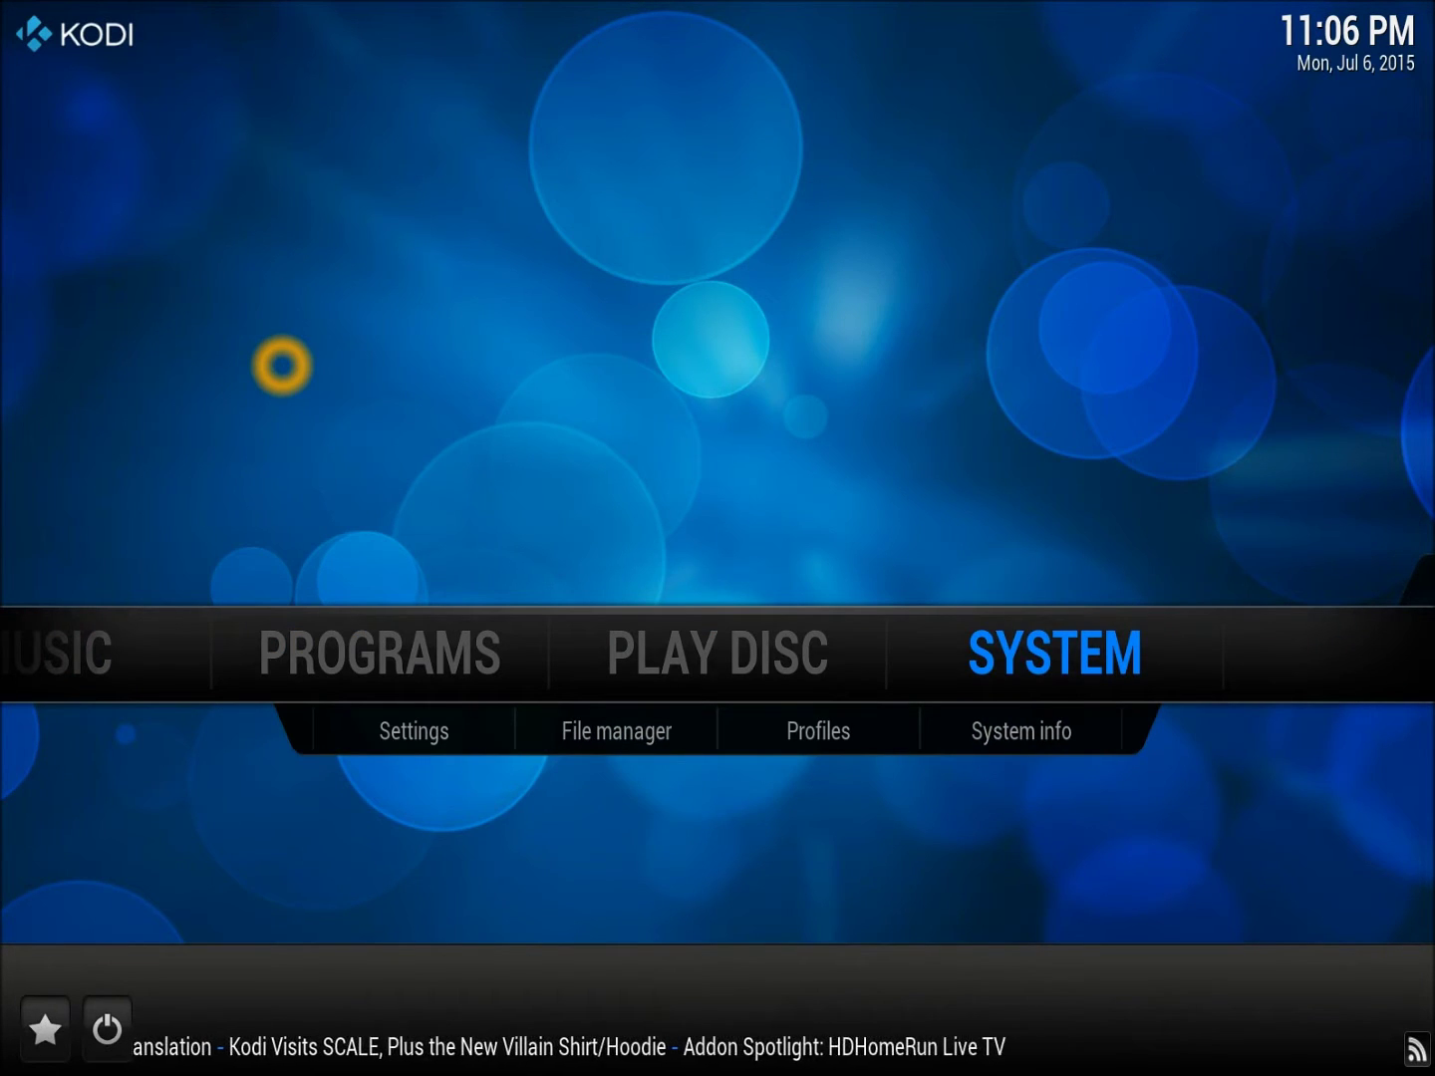
{"action": "key", "text": "Down"}
{"action": "key", "text": "Left"}
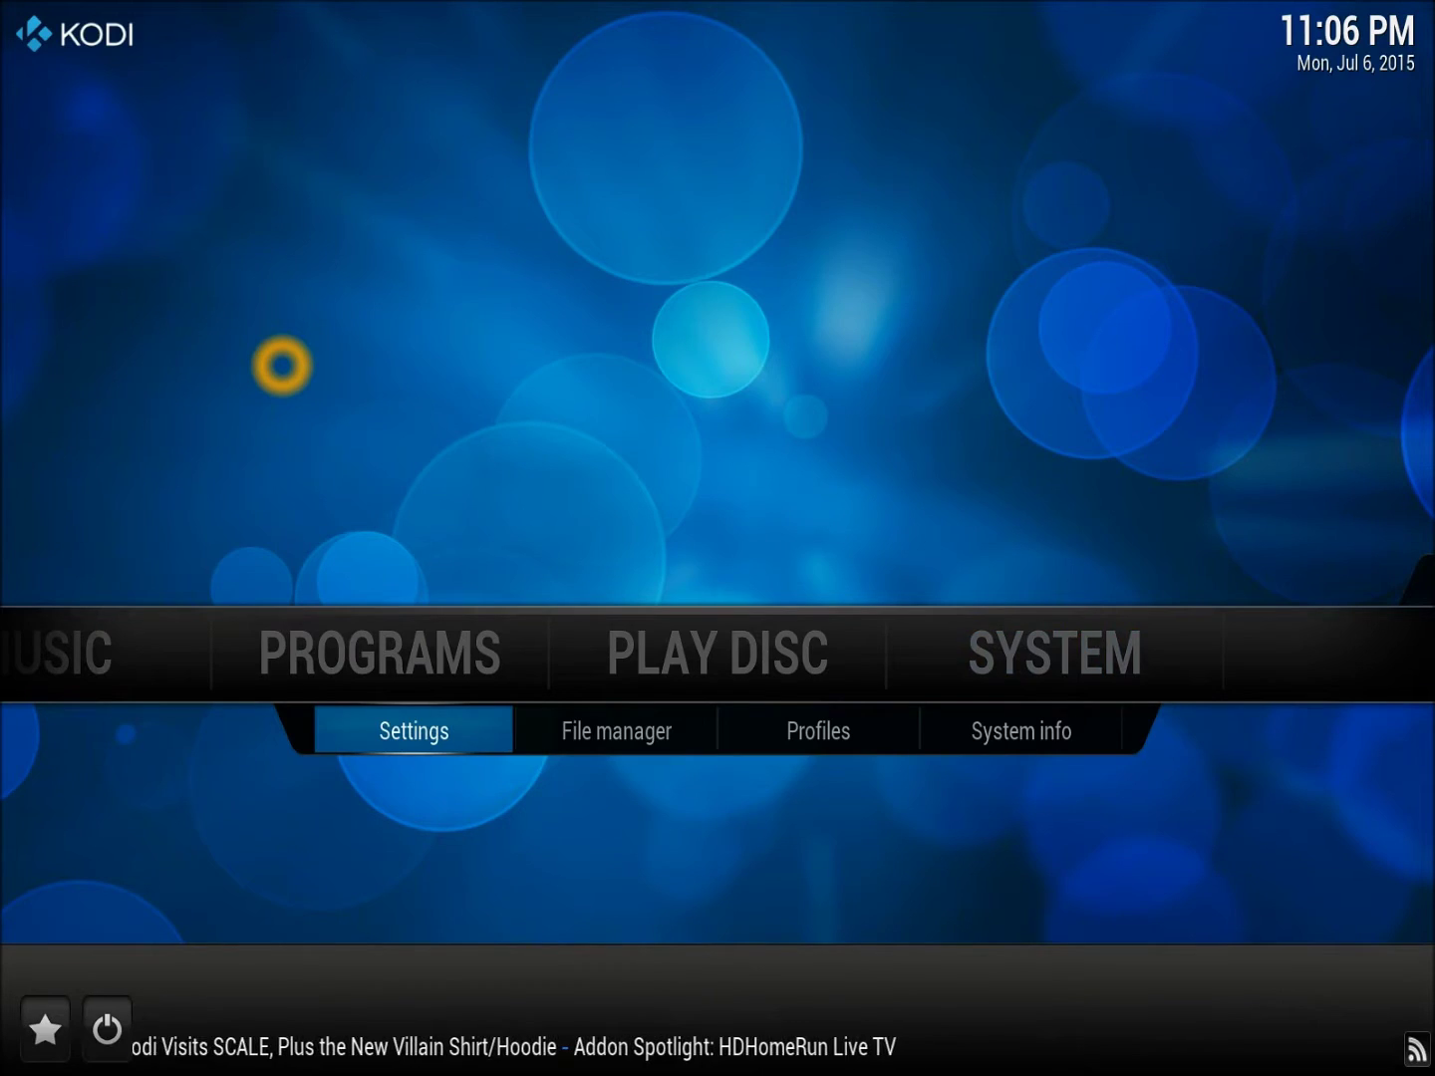
{"action": "key", "text": "Return"}
{"action": "key", "text": "Down"}
{"action": "key", "text": "Down"}
{"action": "key", "text": "Down"}
{"action": "key", "text": "Down"}
{"action": "key", "text": "Down"}
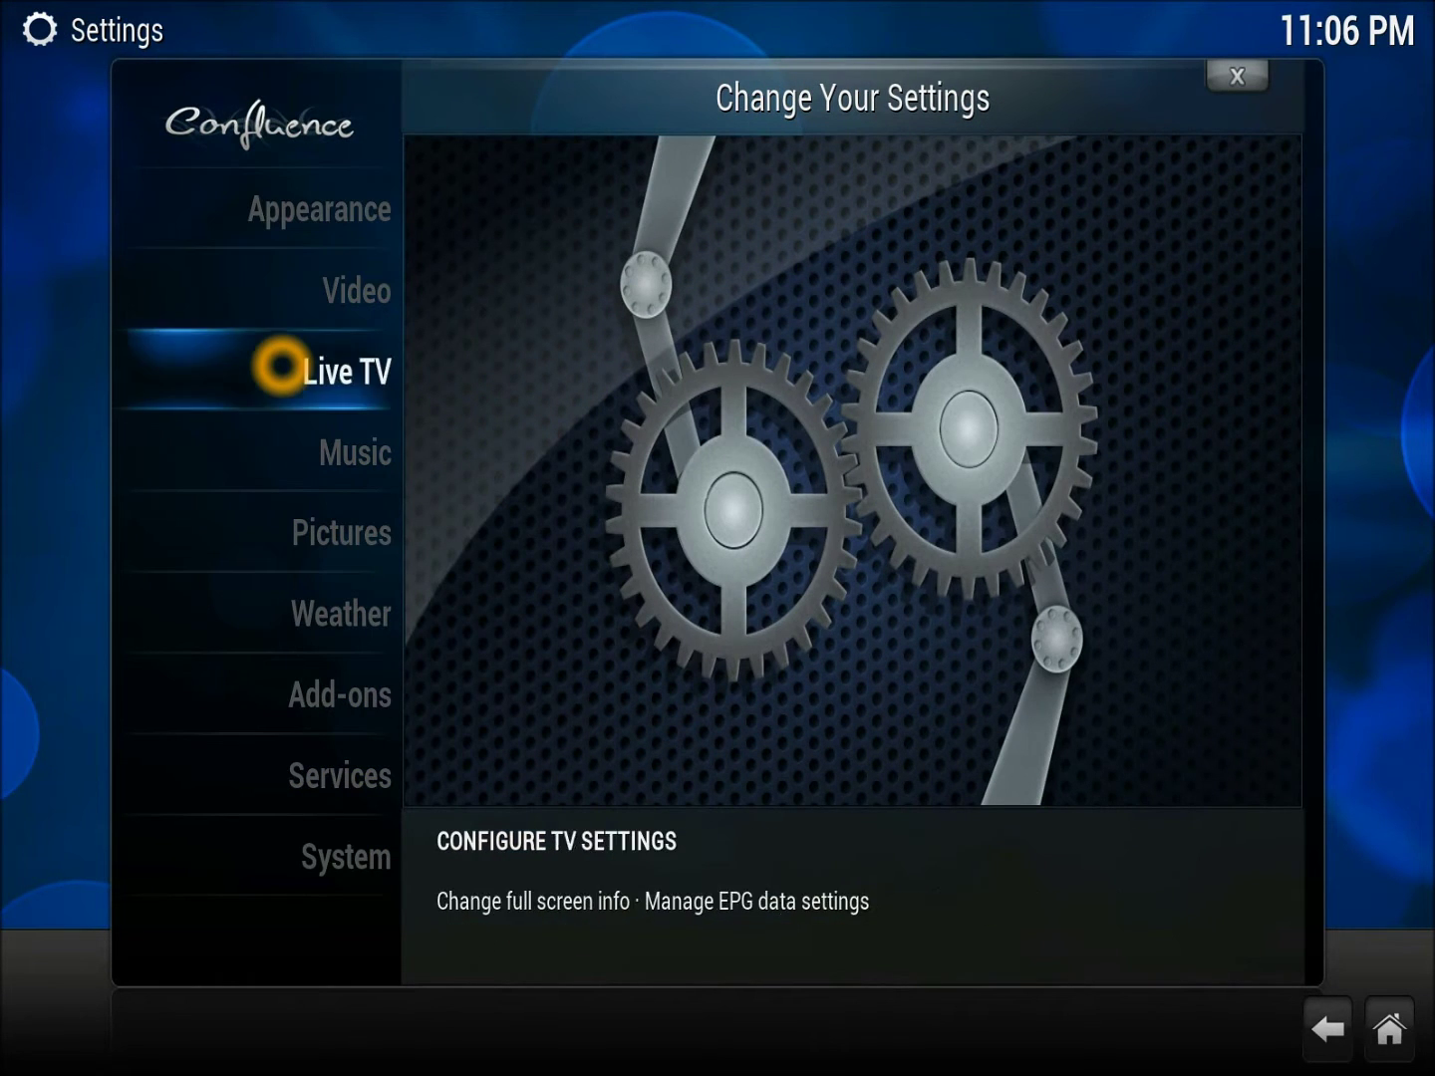
{"action": "key", "text": "Down"}
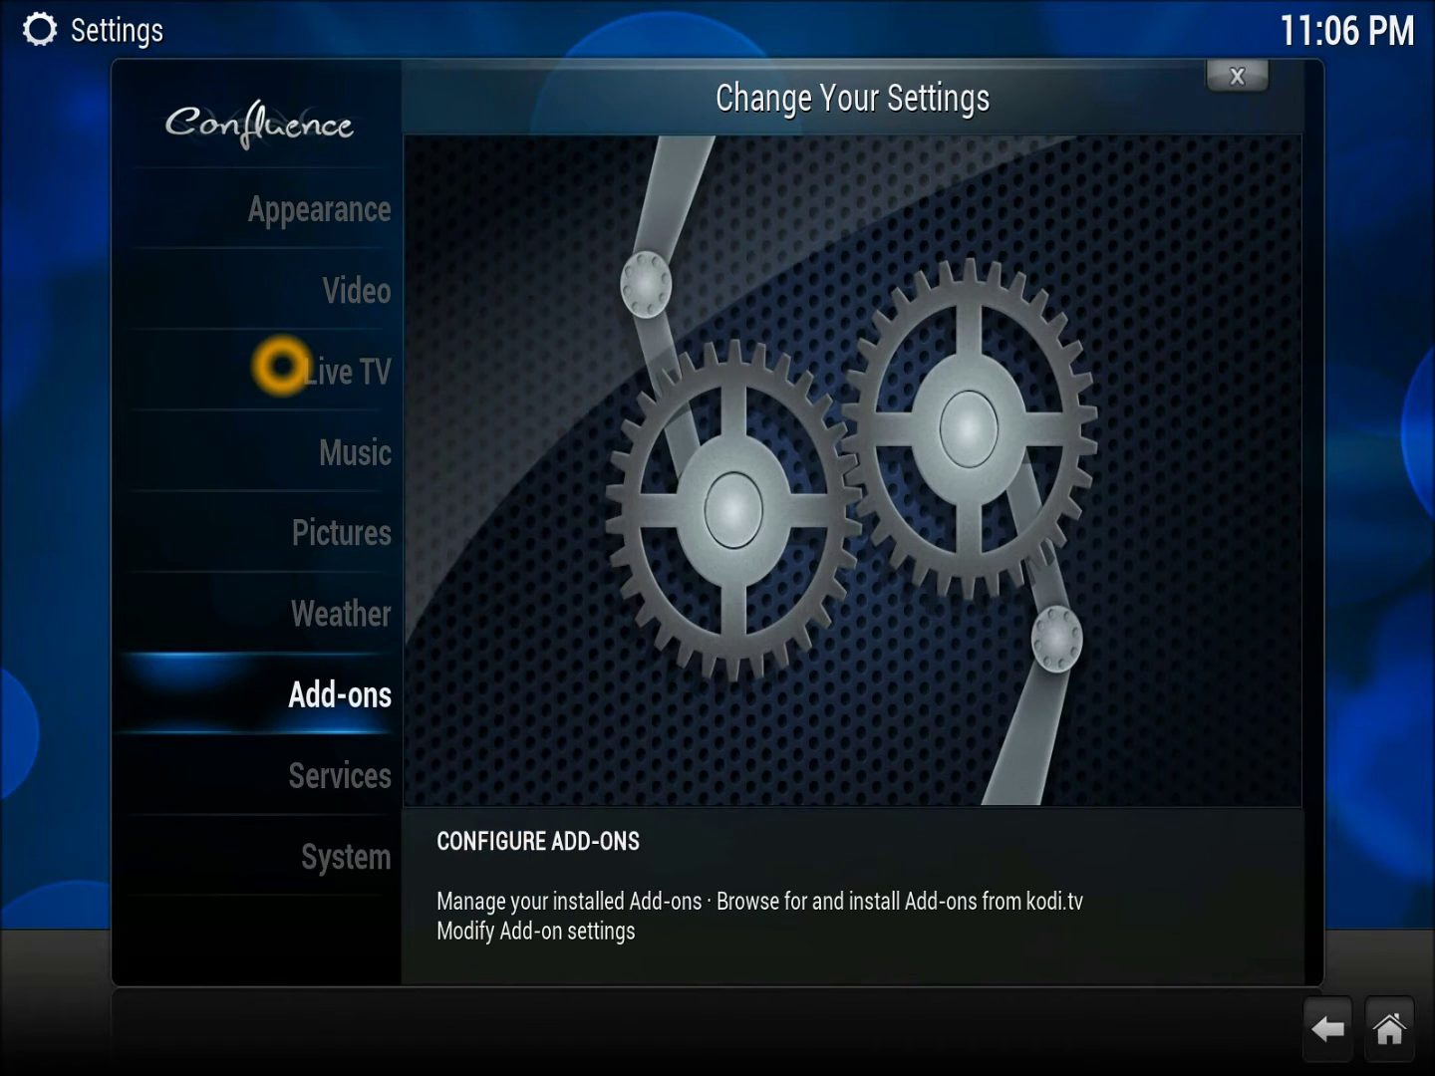
{"action": "key", "text": "Return"}
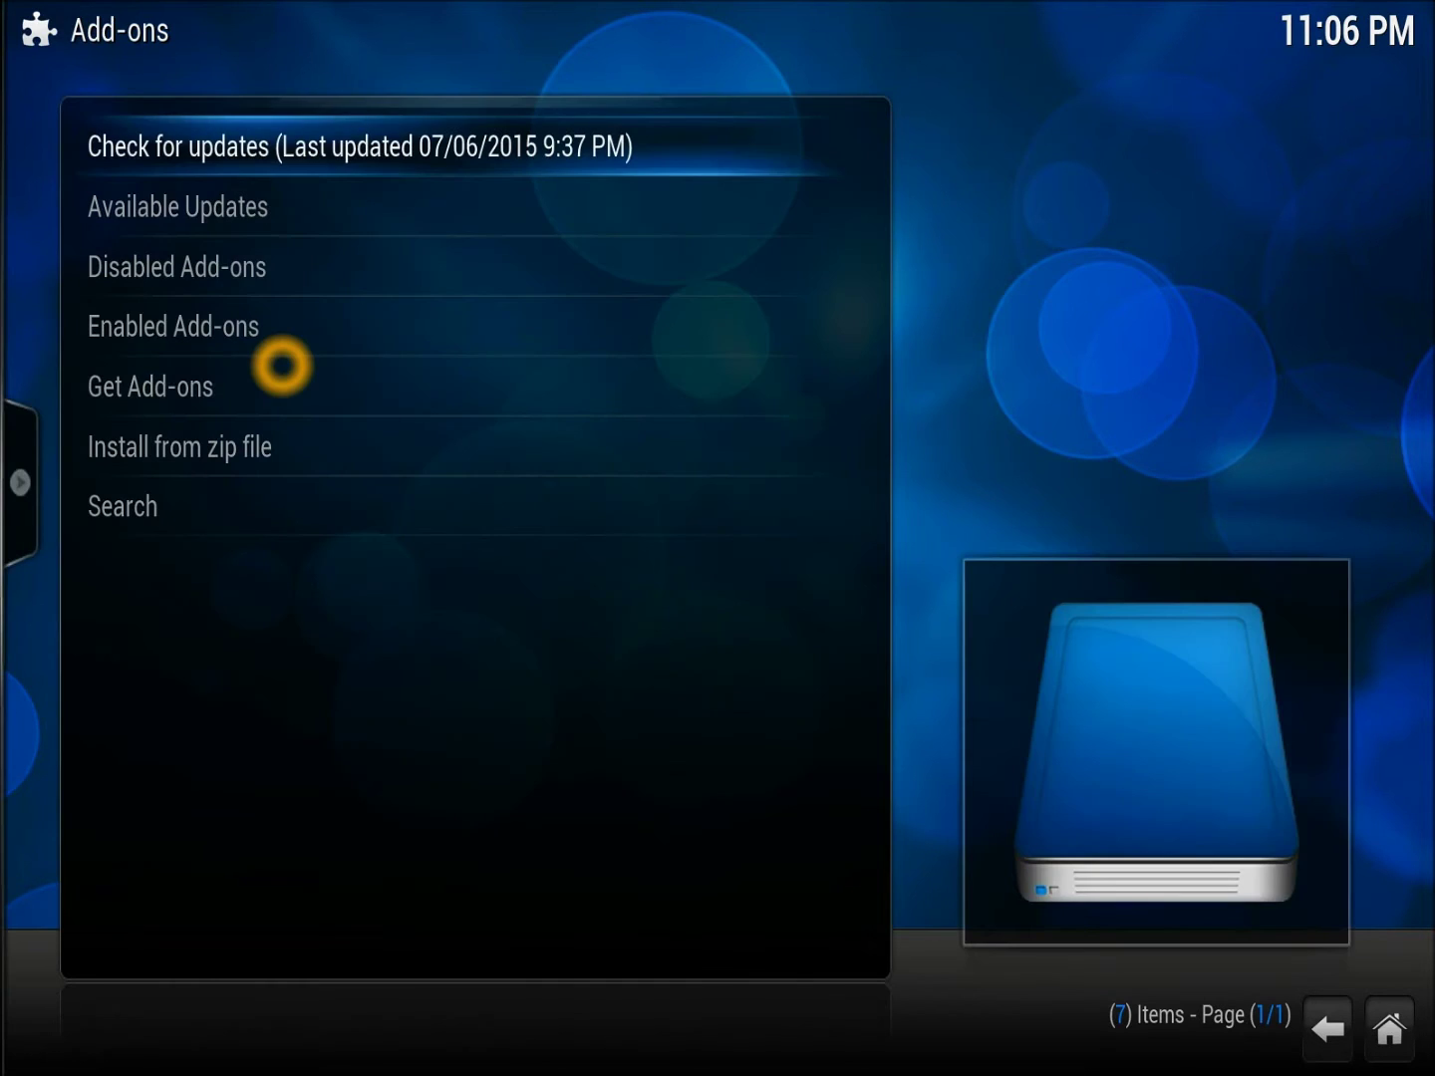
- Install repository.totalinstaller.zip from the .TR source via Install from zip file
{"action": "key", "text": "Down"}
{"action": "key", "text": "Down"}
{"action": "key", "text": "Down"}
{"action": "key", "text": "Down"}
{"action": "key", "text": "Down"}
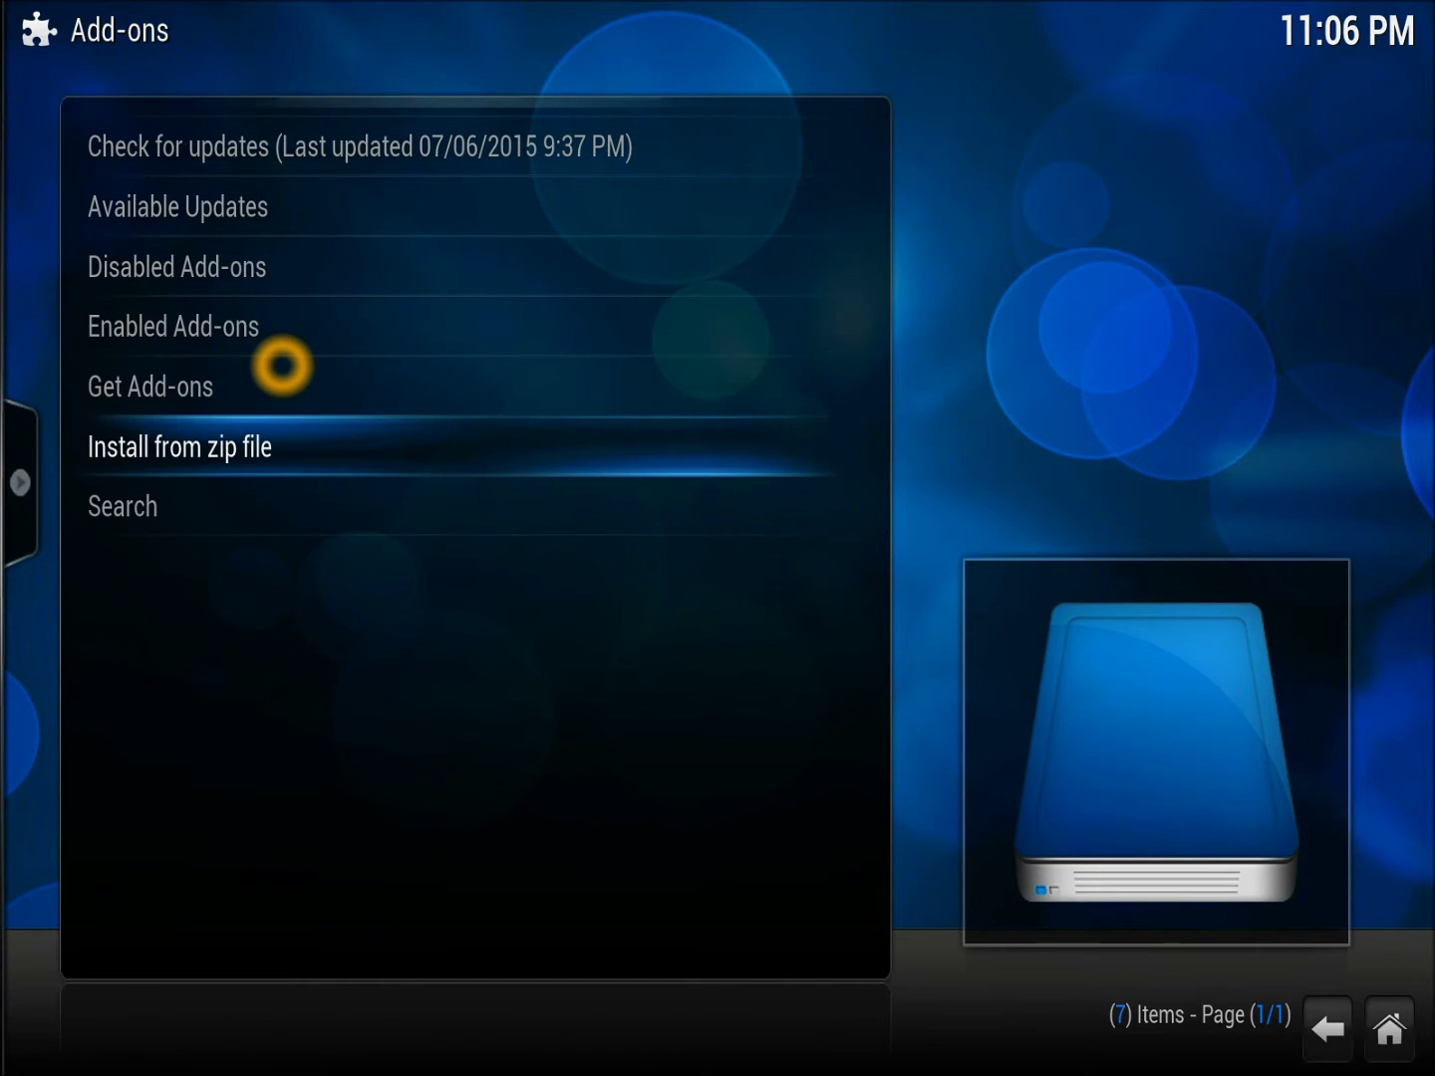
{"action": "key", "text": "Return"}
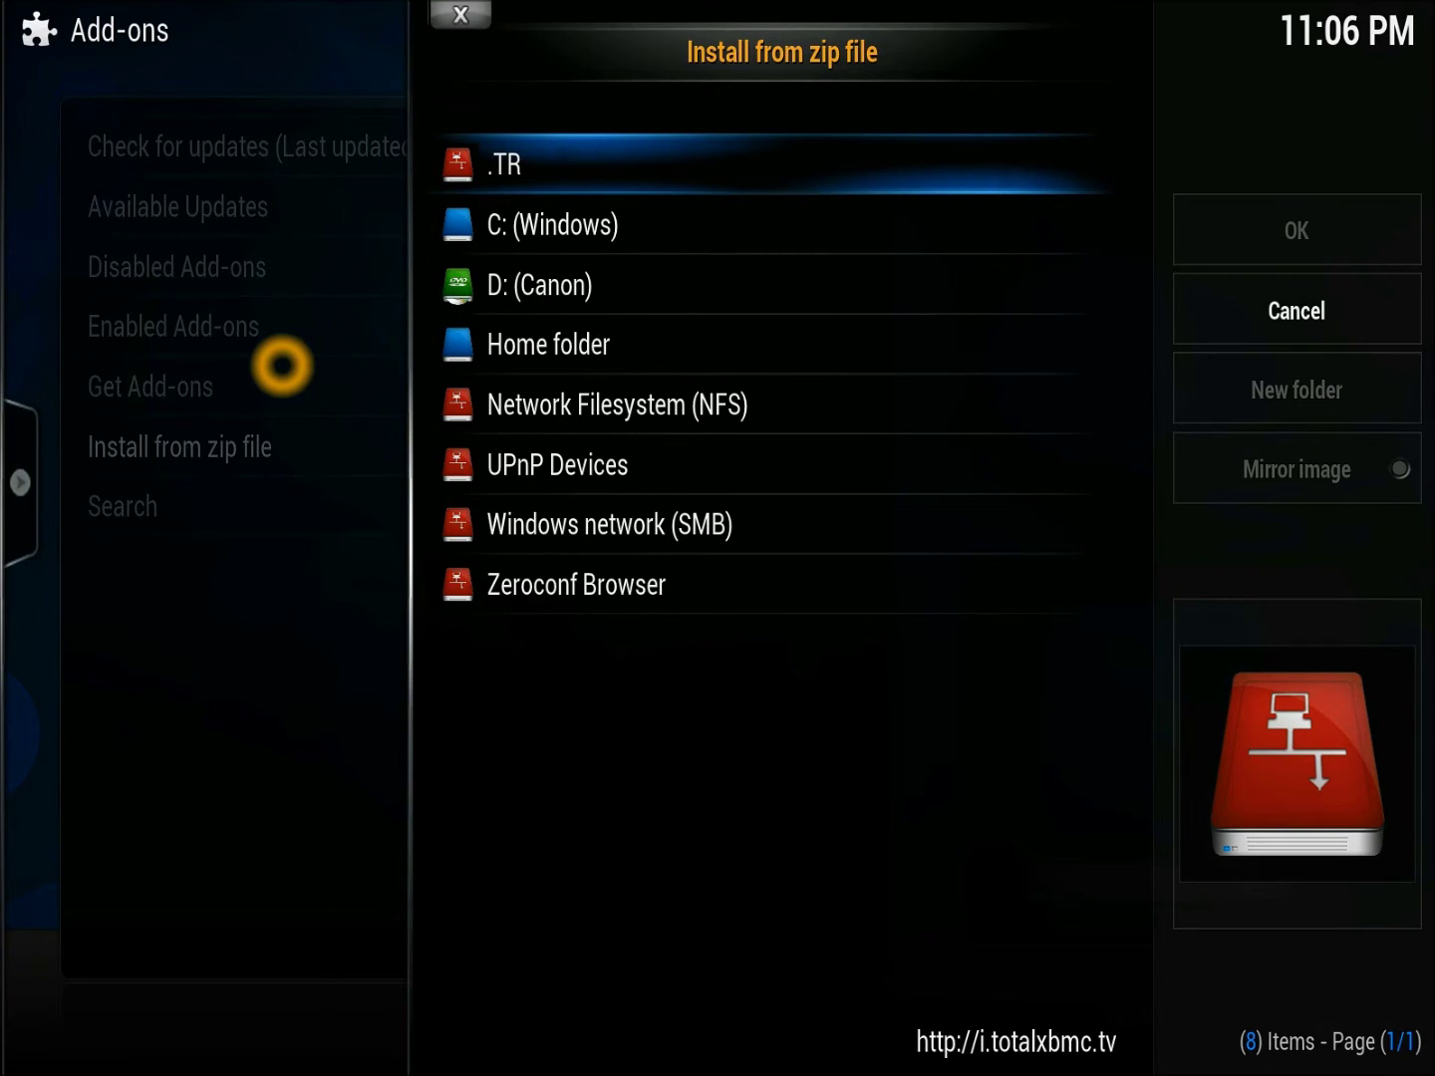
{"action": "key", "text": "Return"}
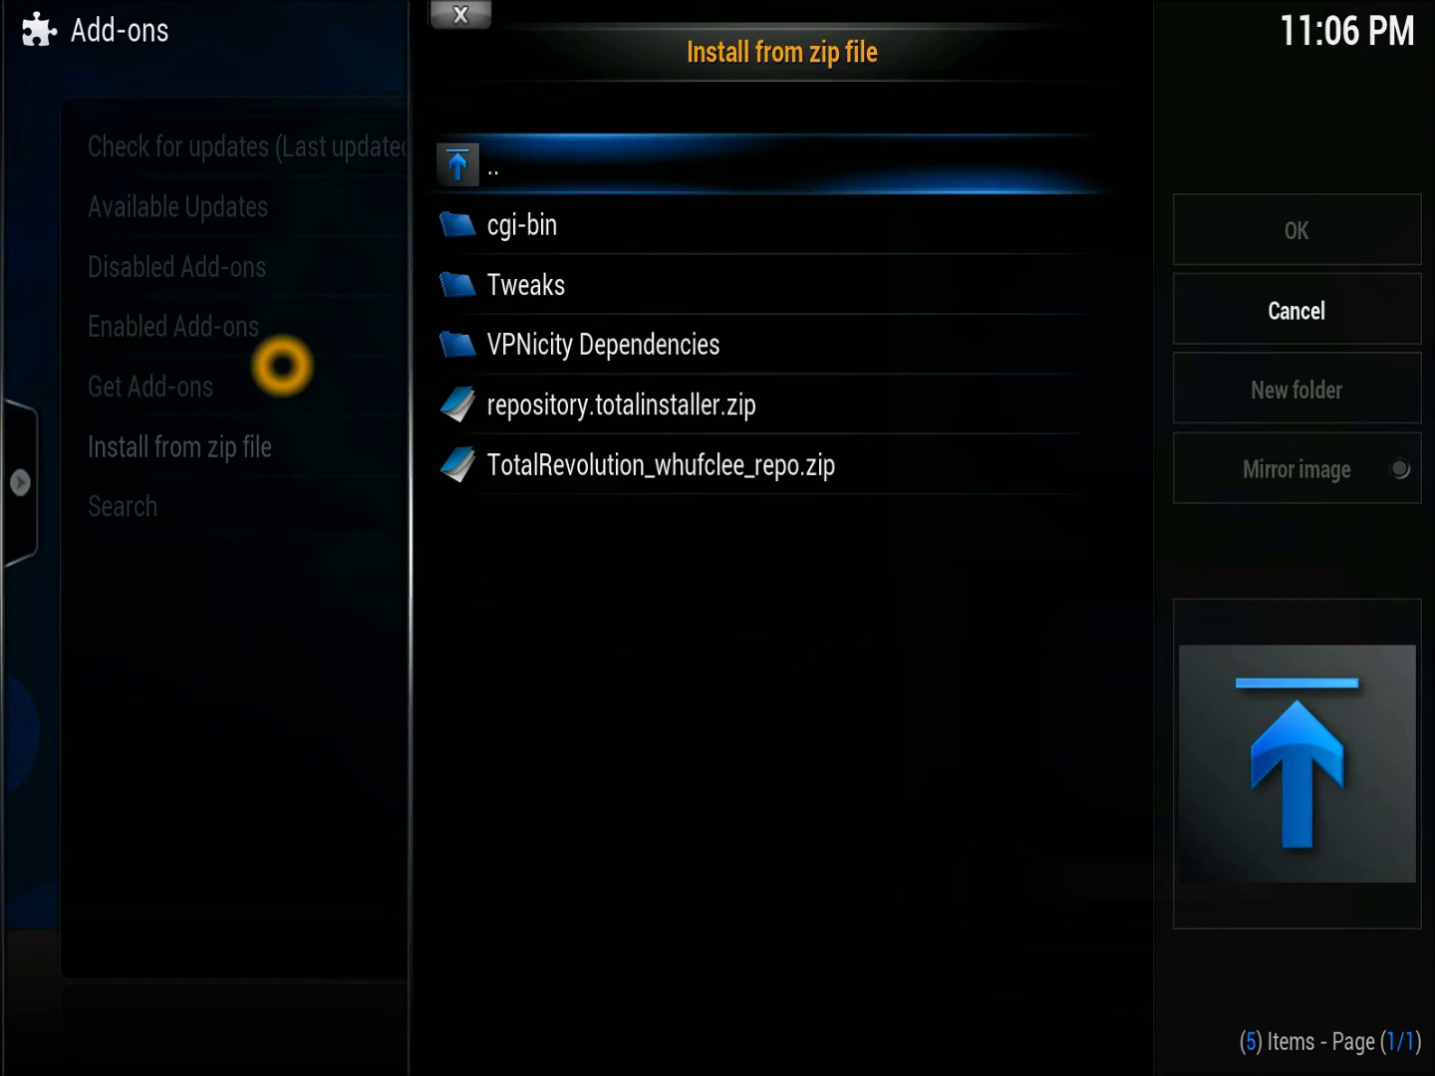
{"action": "key", "text": "Down"}
{"action": "key", "text": "Down"}
{"action": "key", "text": "Down"}
{"action": "key", "text": "Down"}
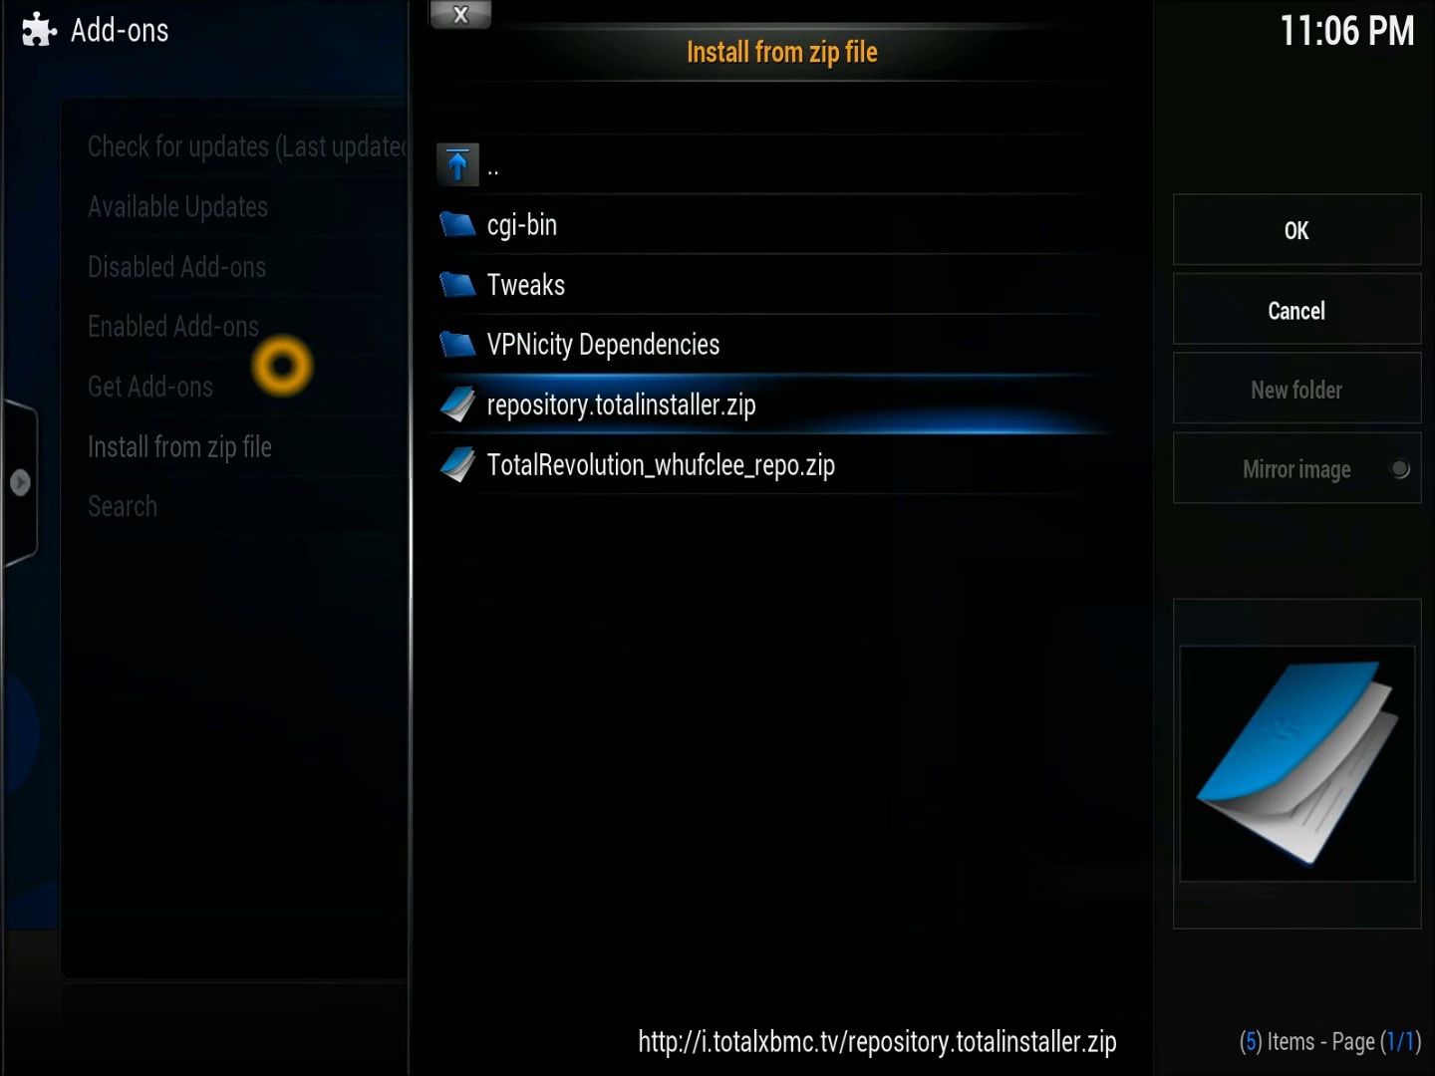
{"action": "key", "text": "Return"}
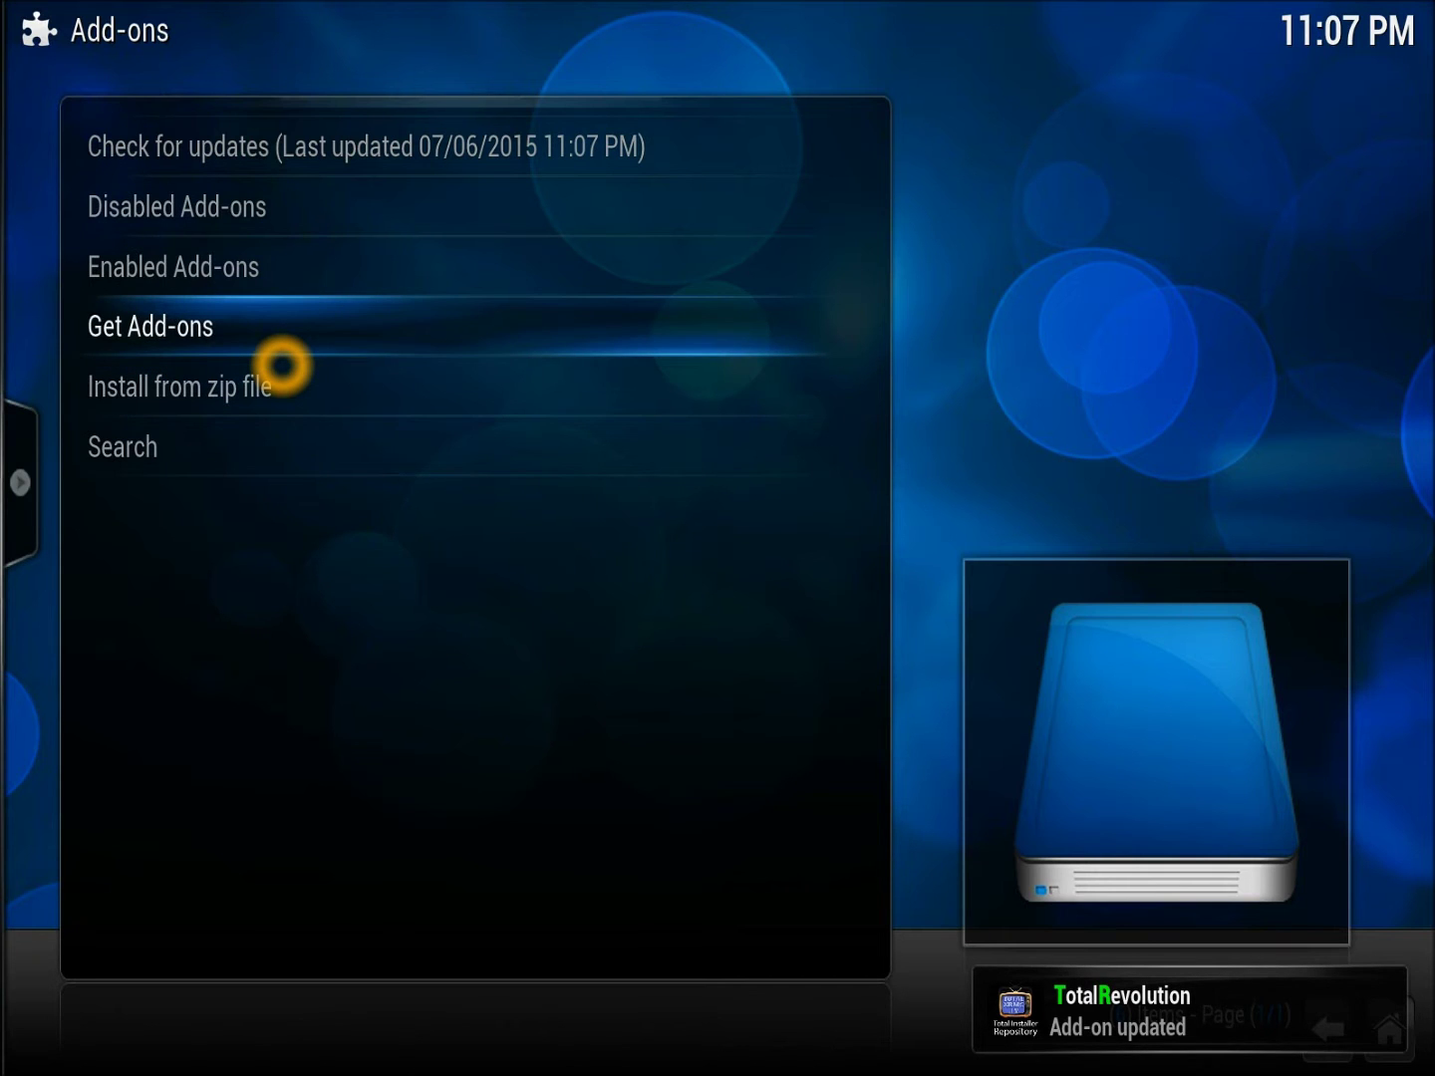
- Force-refresh the TotalRevolution repository in Get Add-ons and open its categories
{"action": "left_click", "coordinate": [282, 366]}
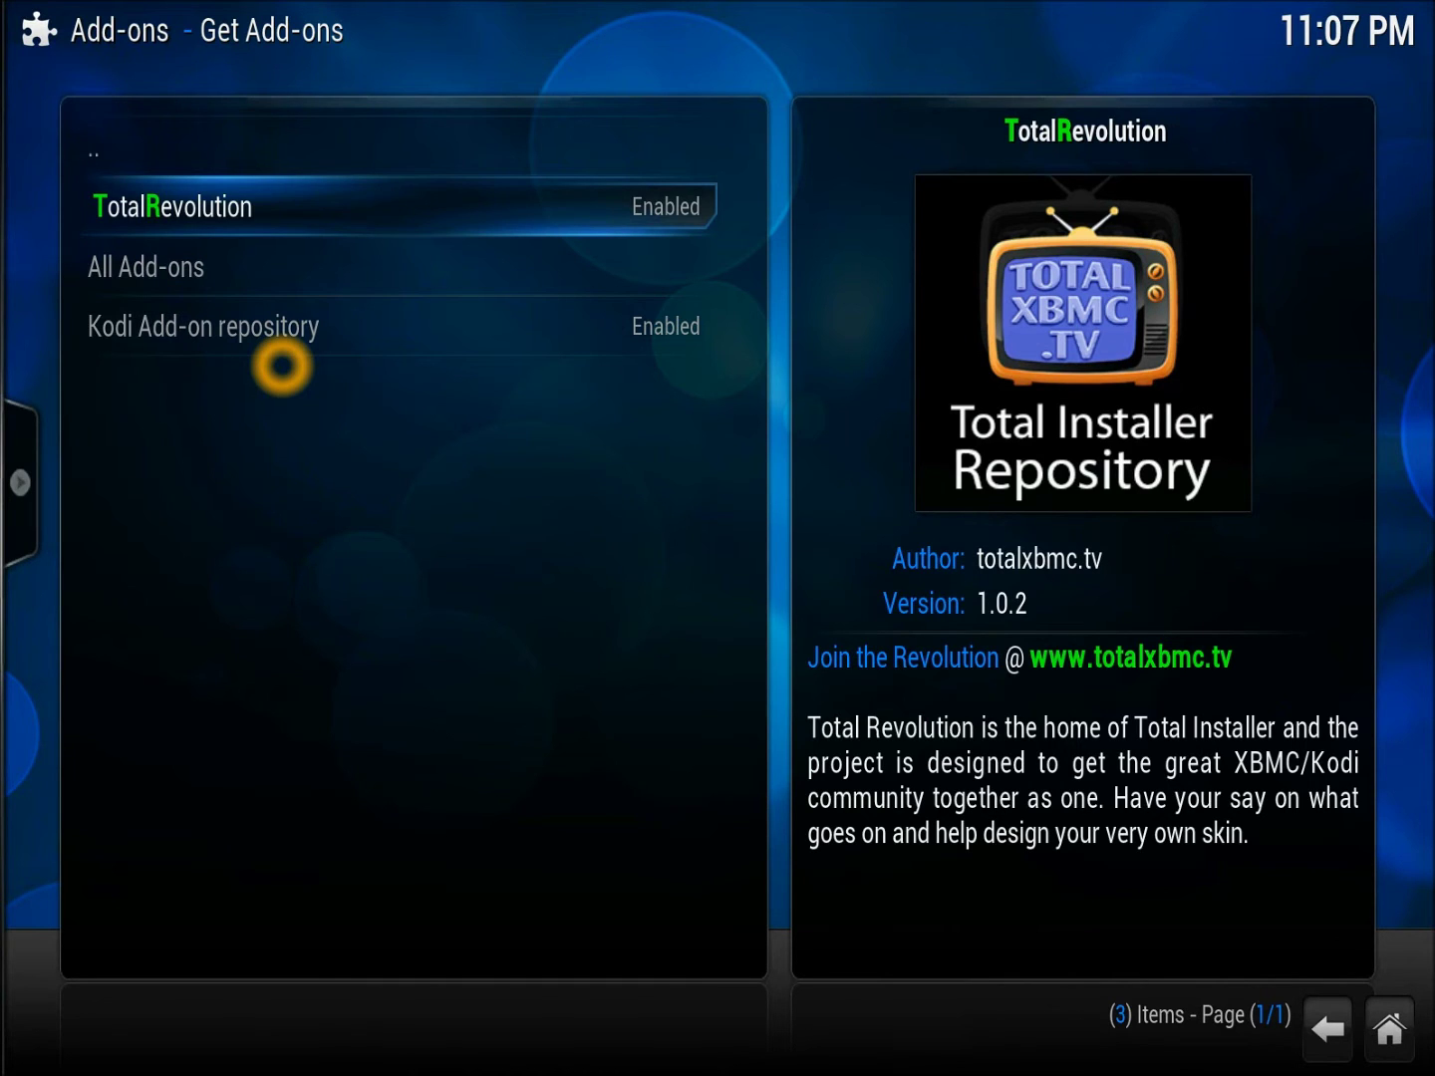
{"action": "key", "text": "Return"}
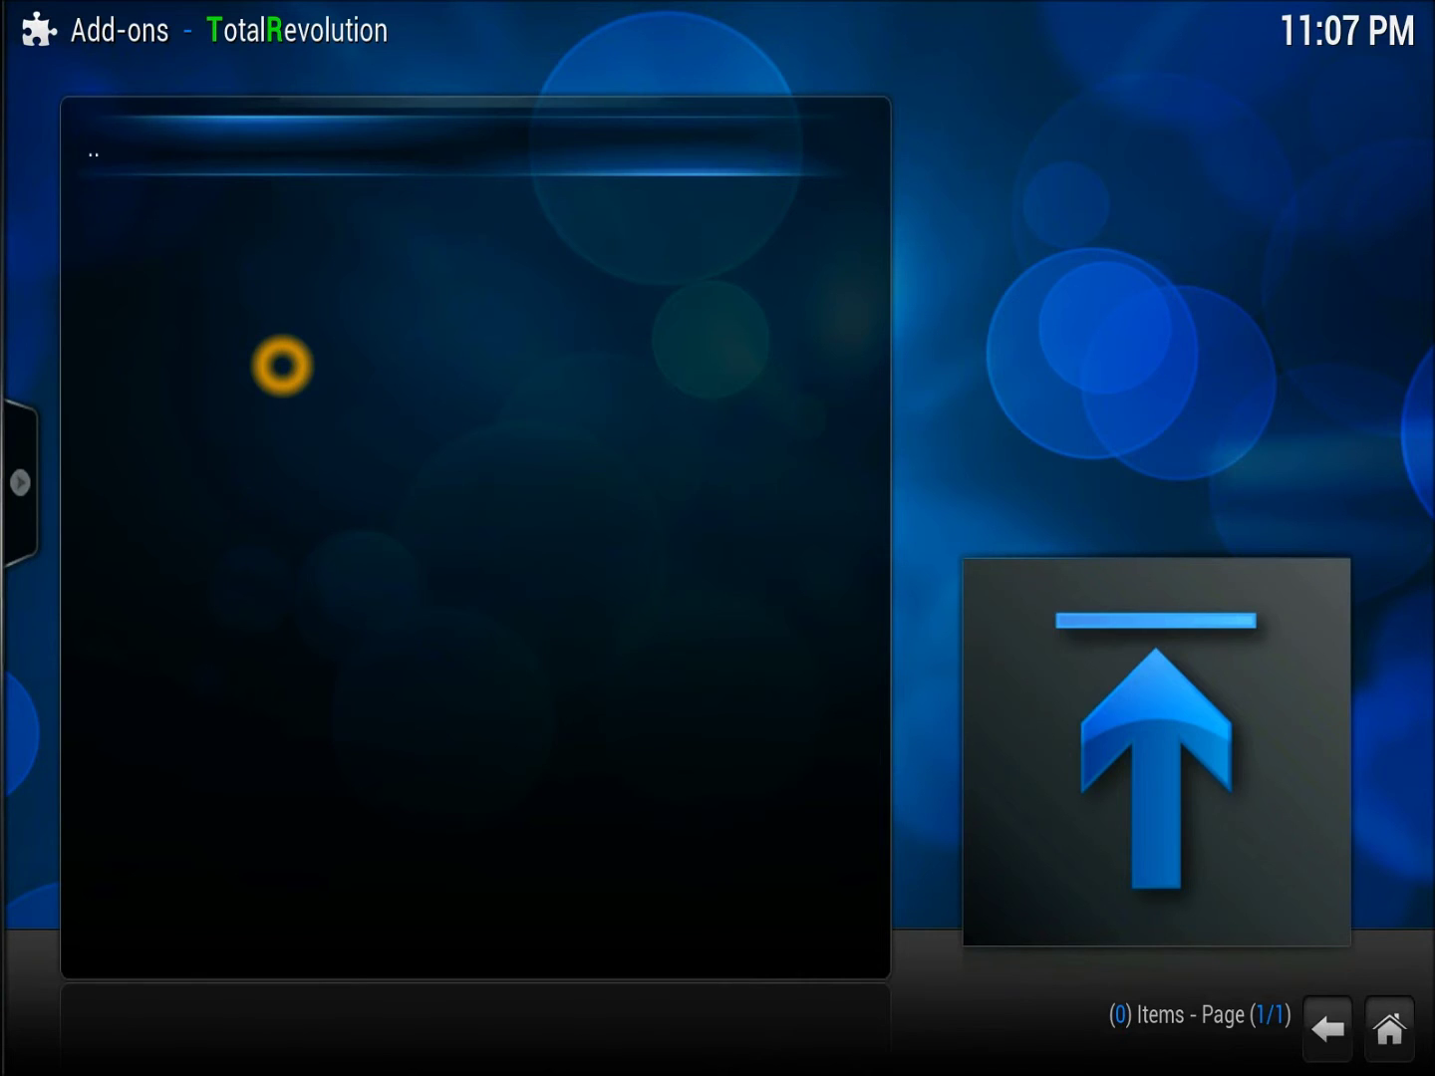
{"action": "key", "text": "BackSpace"}
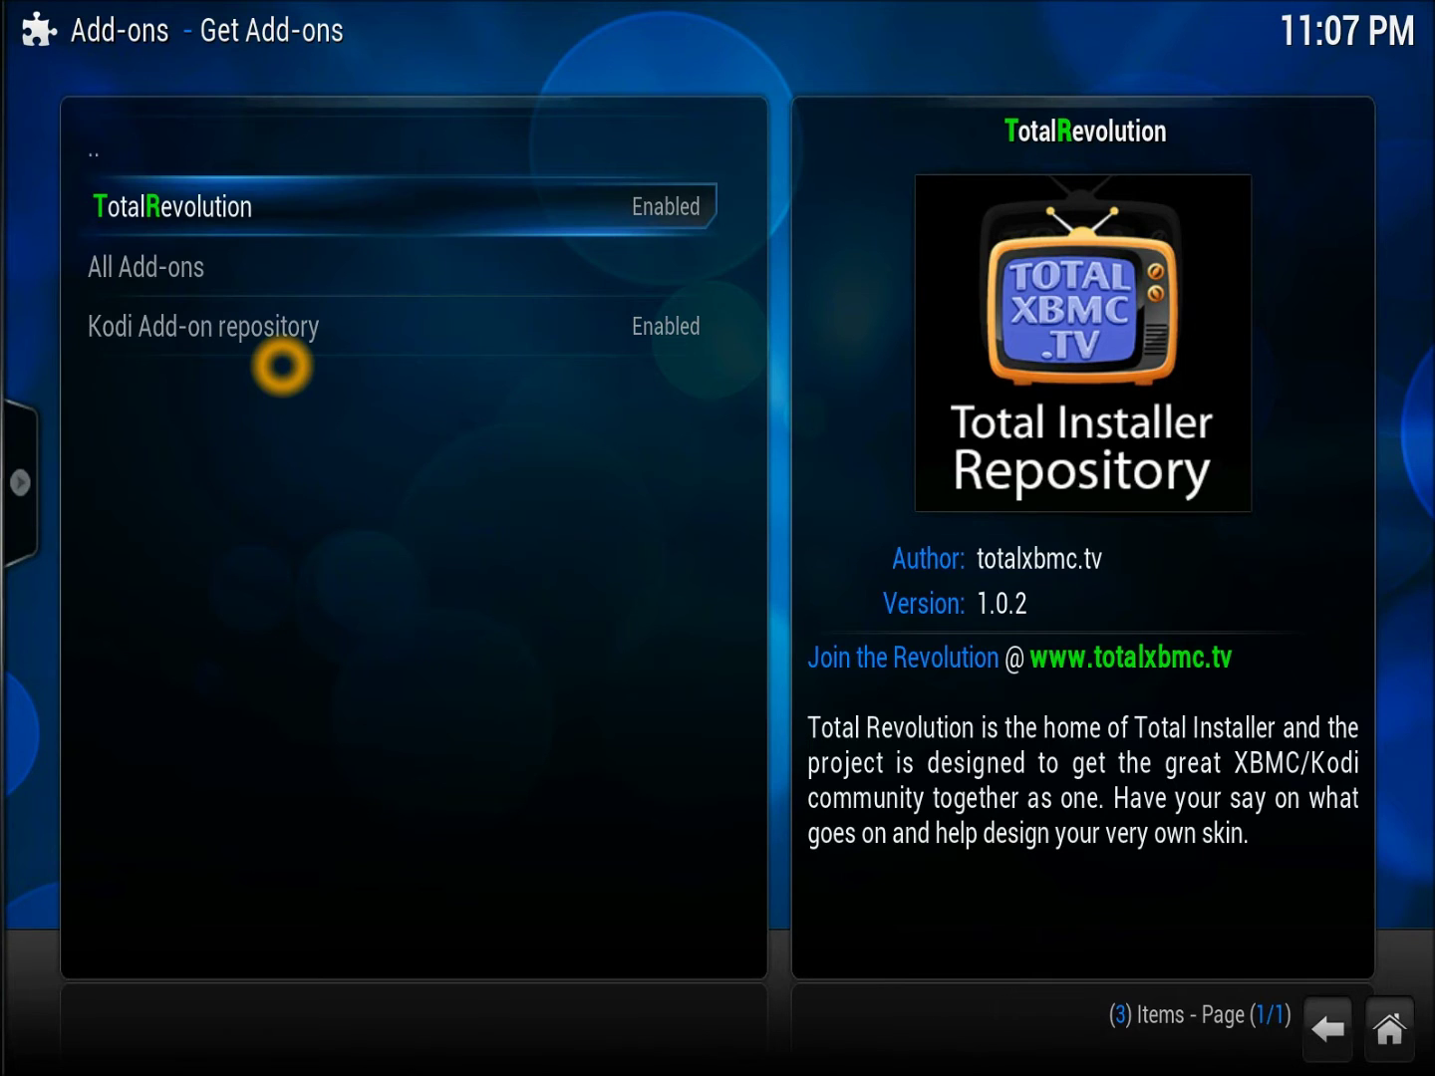
{"action": "key", "text": "c"}
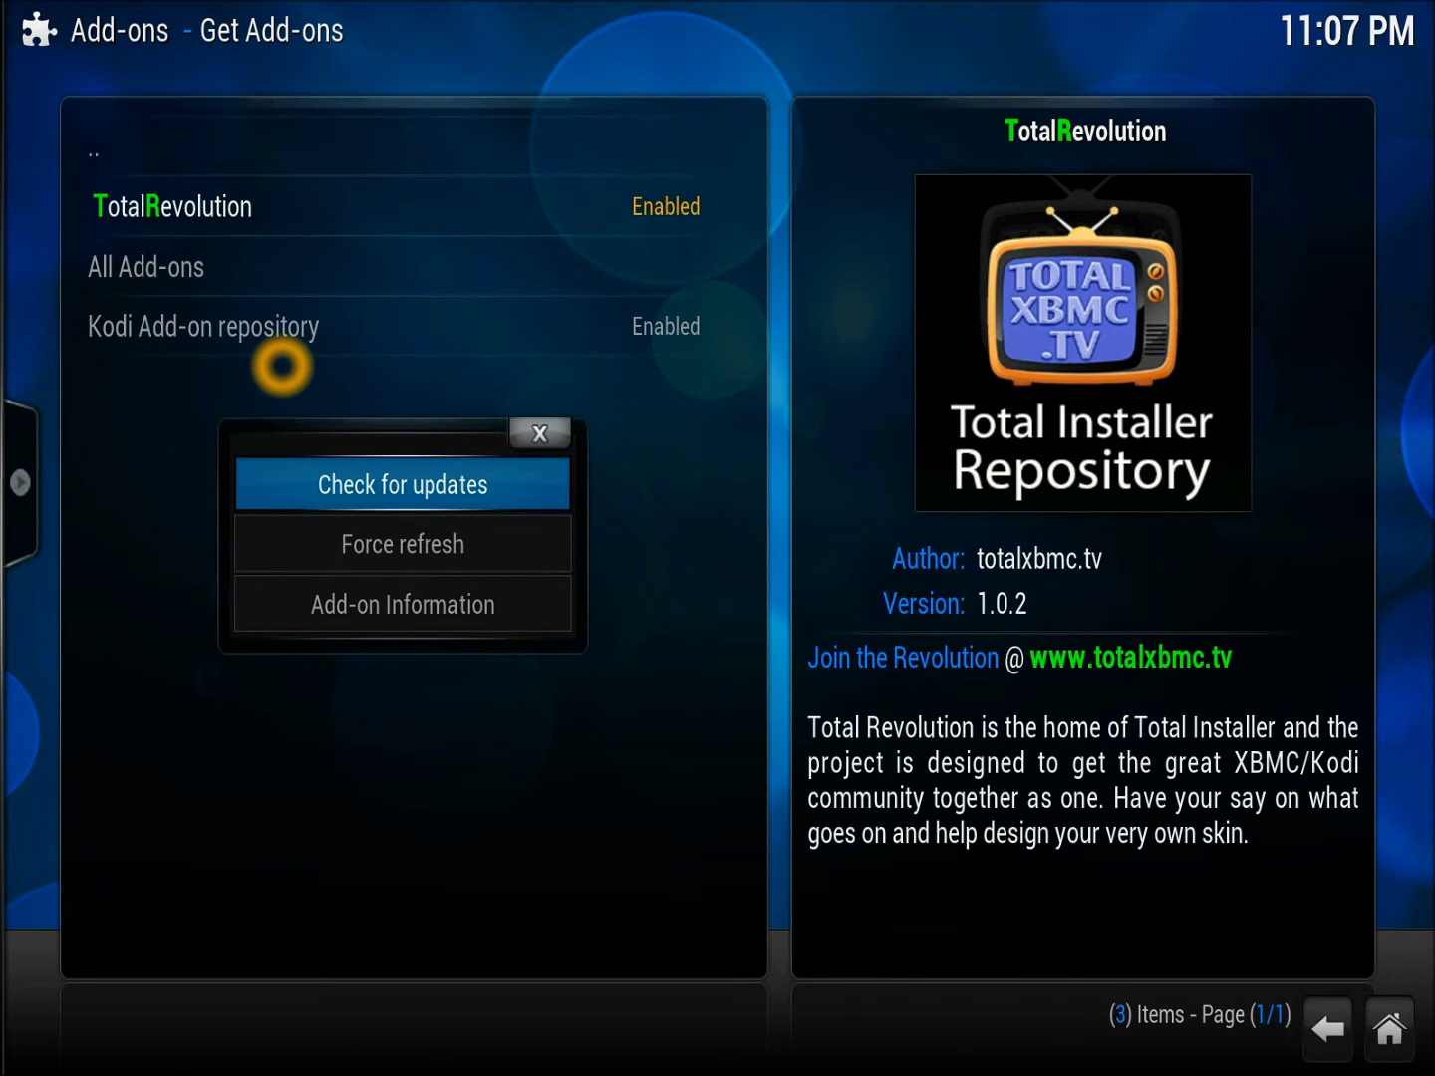
{"action": "key", "text": "Down"}
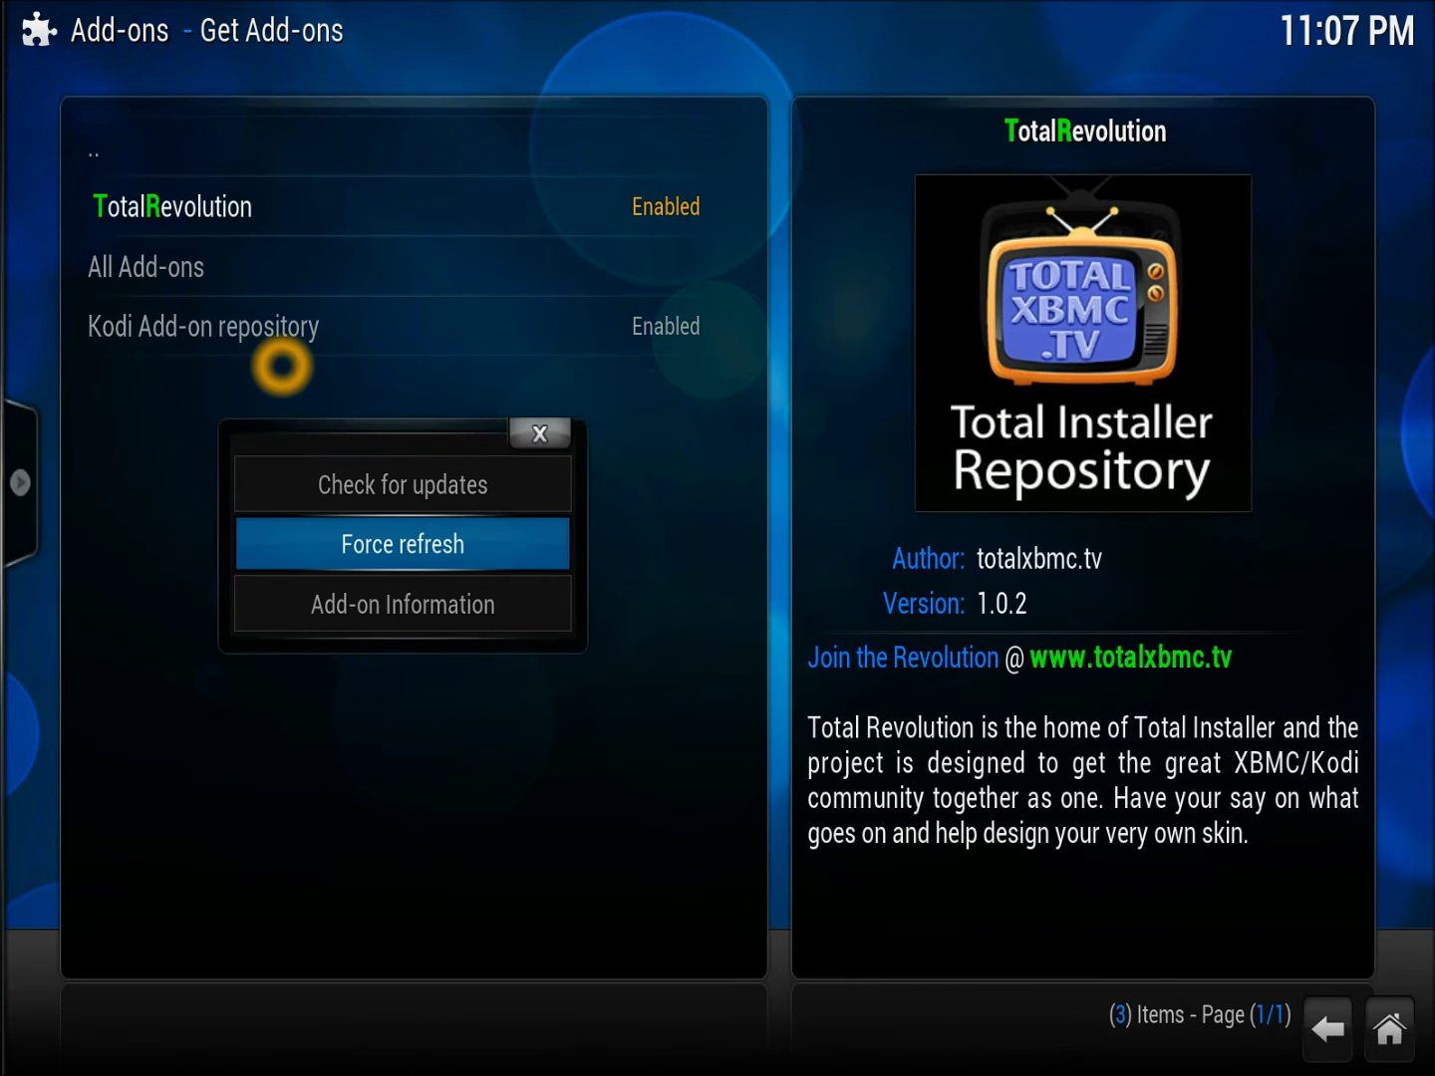
{"action": "key", "text": "Return"}
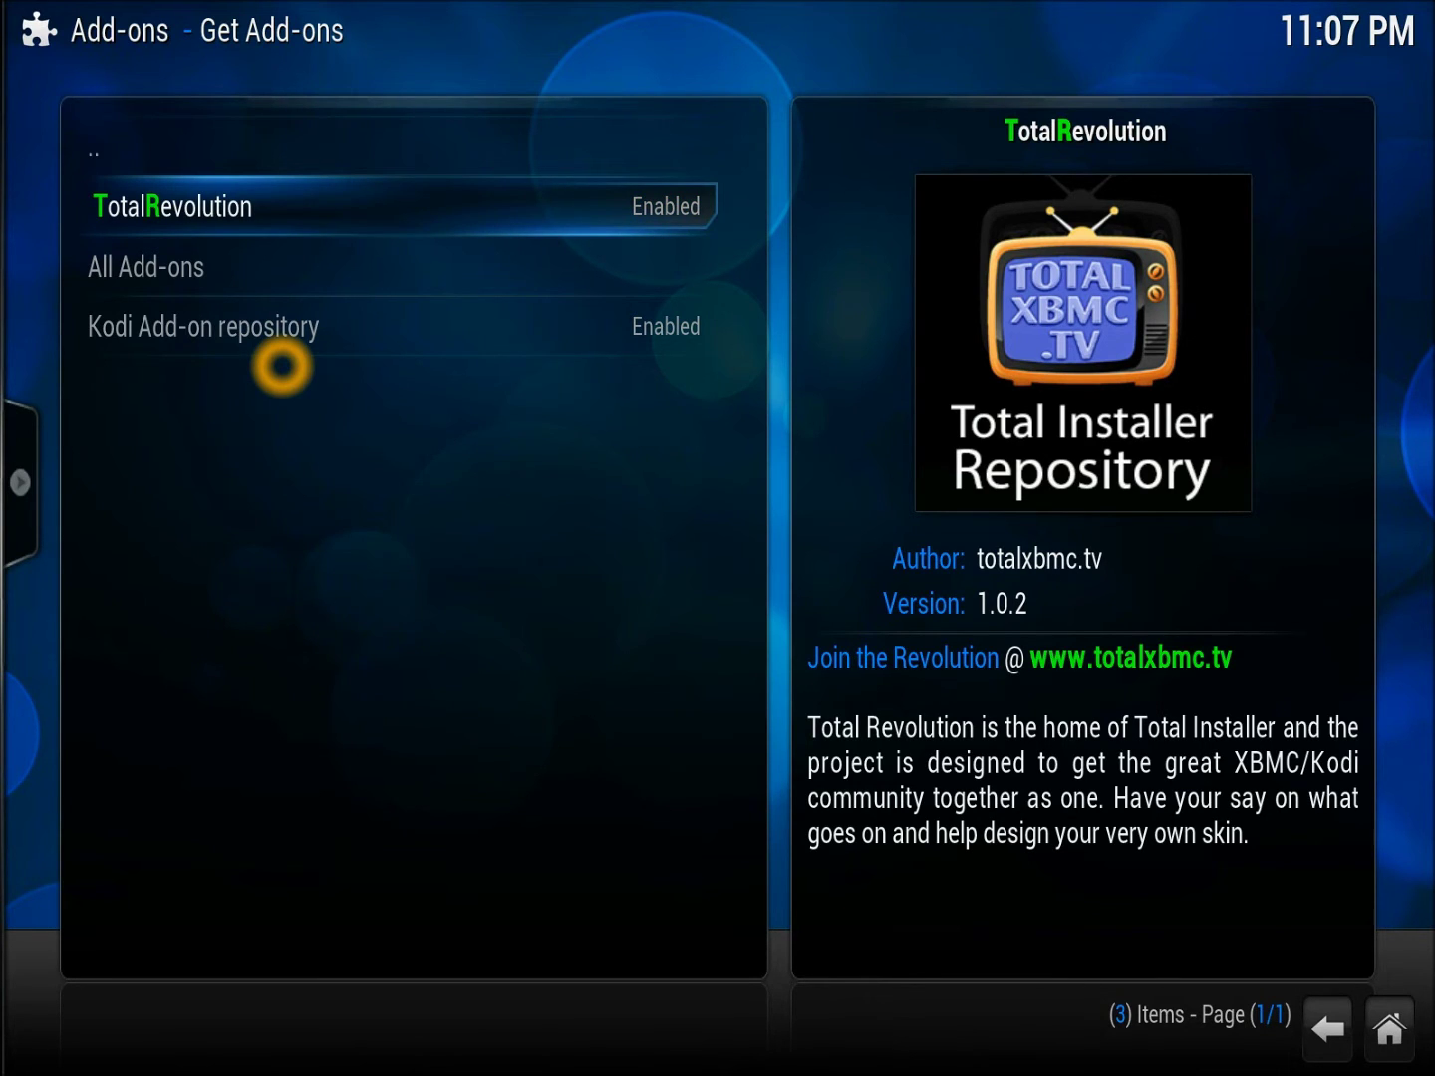
{"action": "key", "text": "Return"}
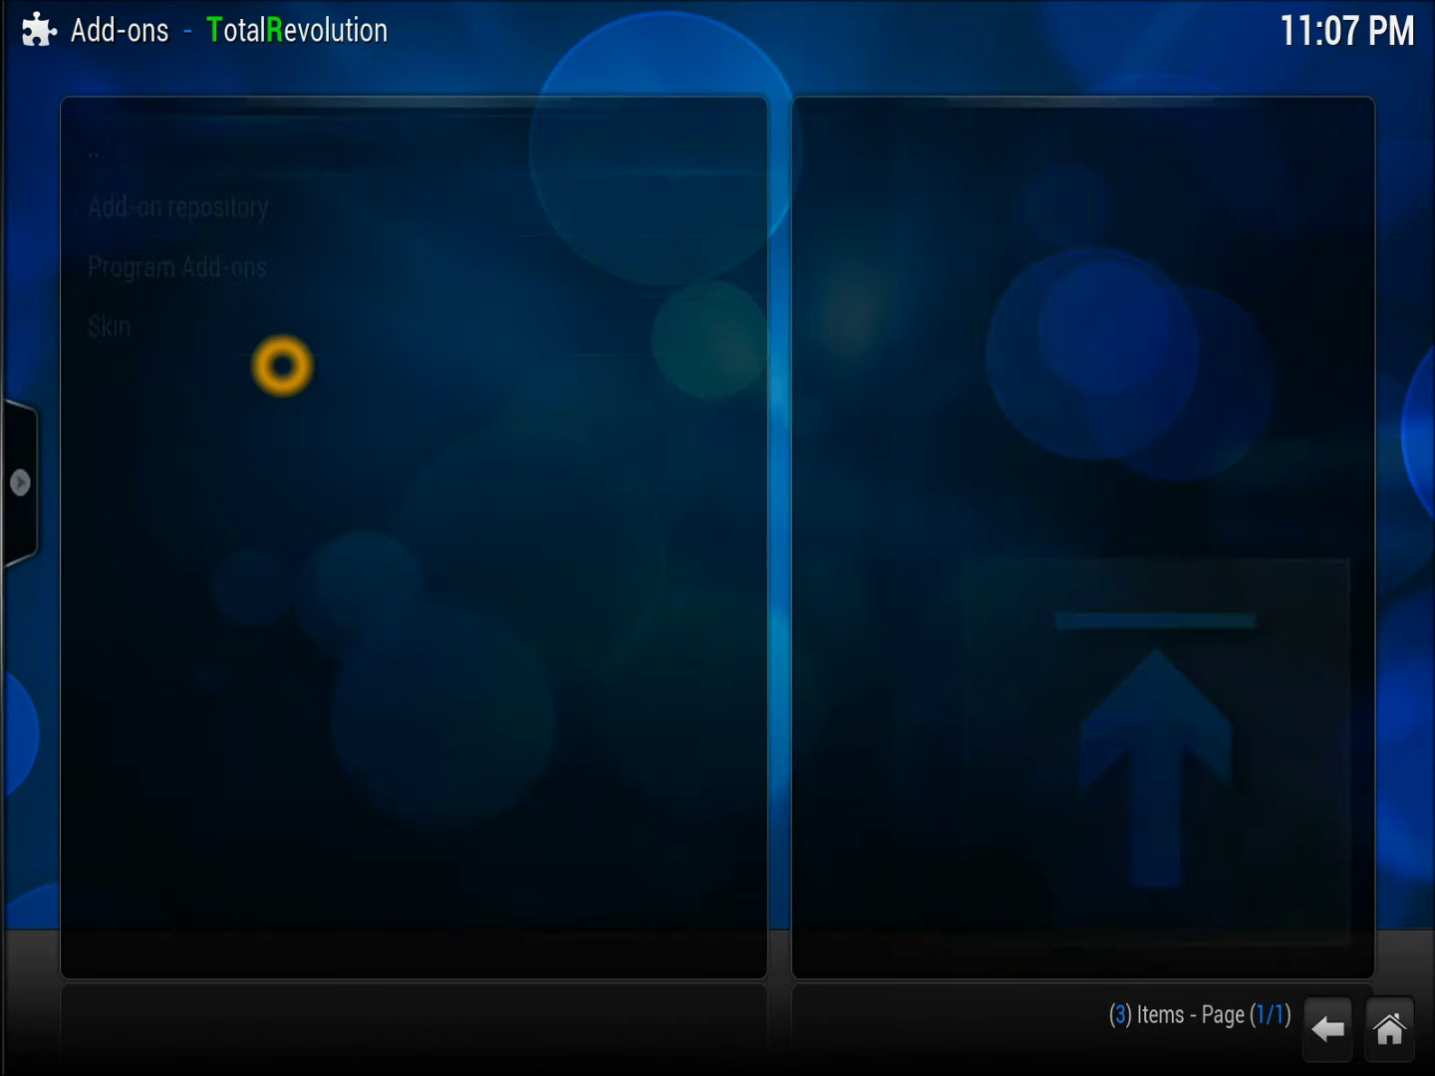
- Open TotalRevolution's Program Add-ons category and move to Total Installer
{"action": "key", "text": "Down"}
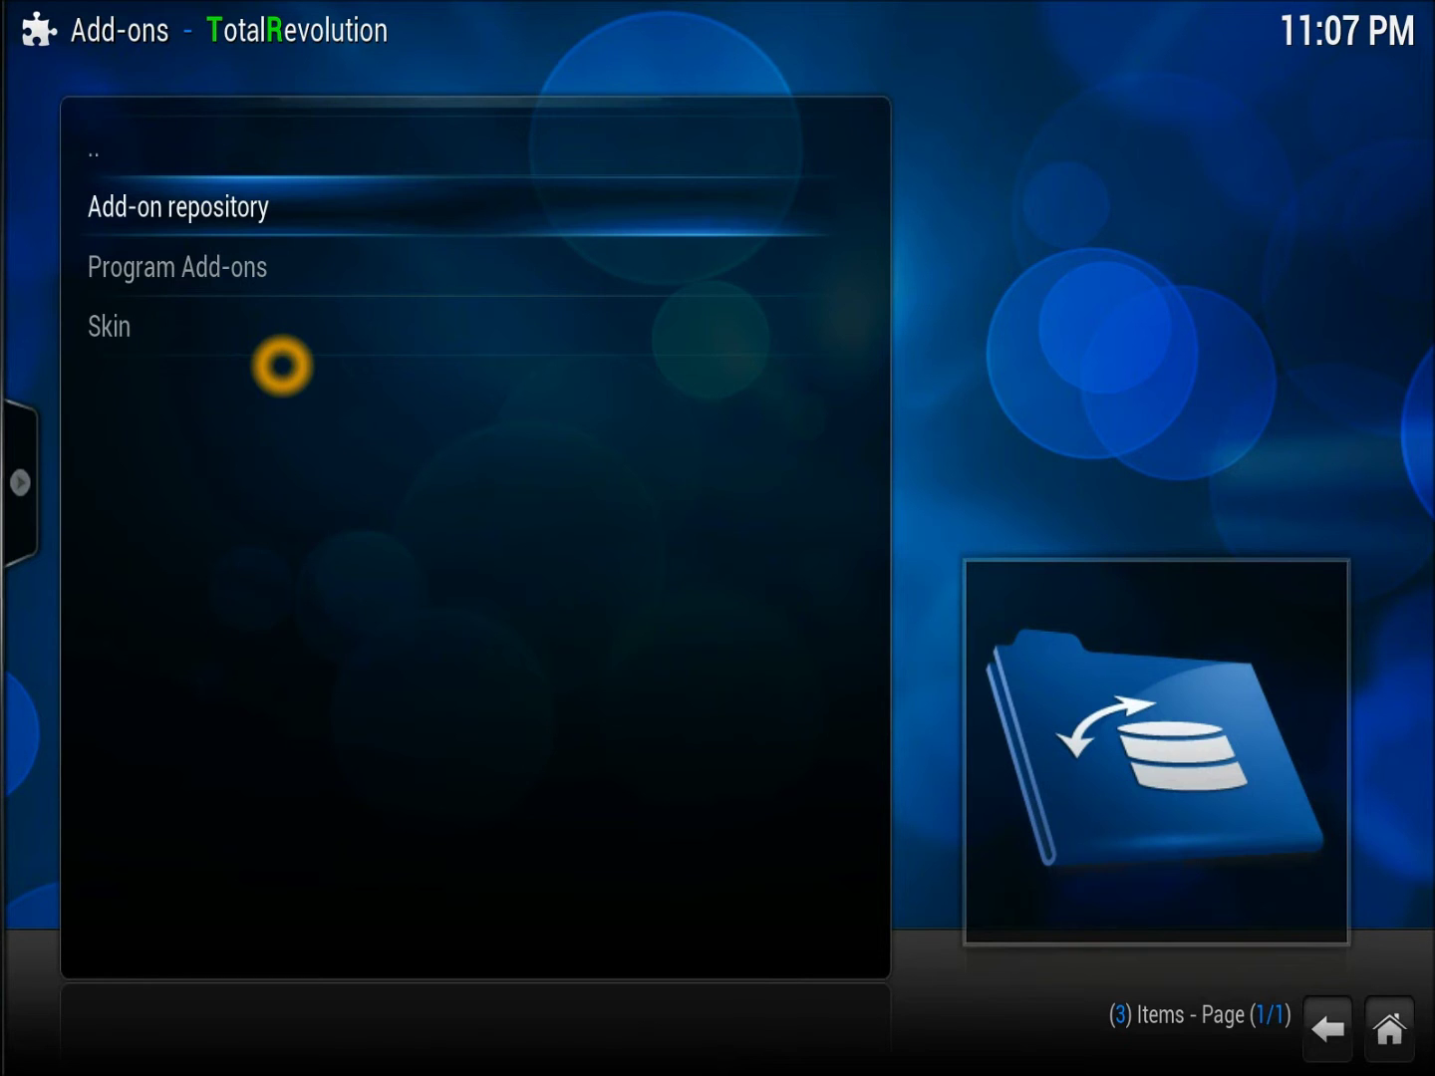
{"action": "key", "text": "Down"}
{"action": "key", "text": "Return"}
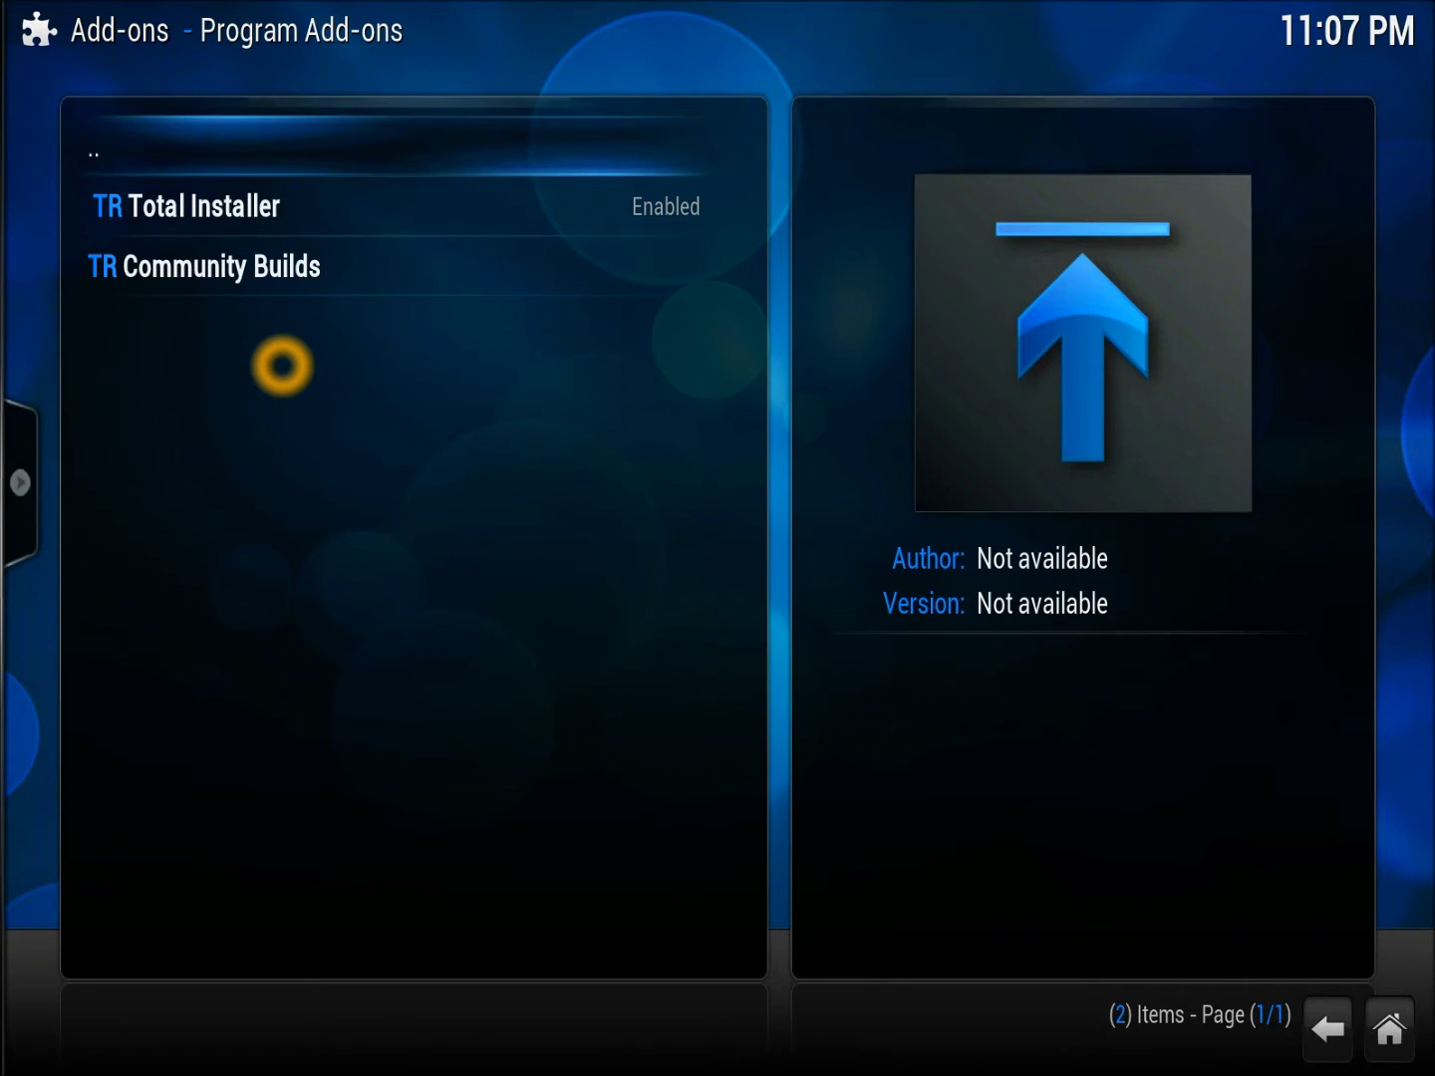
{"action": "key", "text": "Down"}
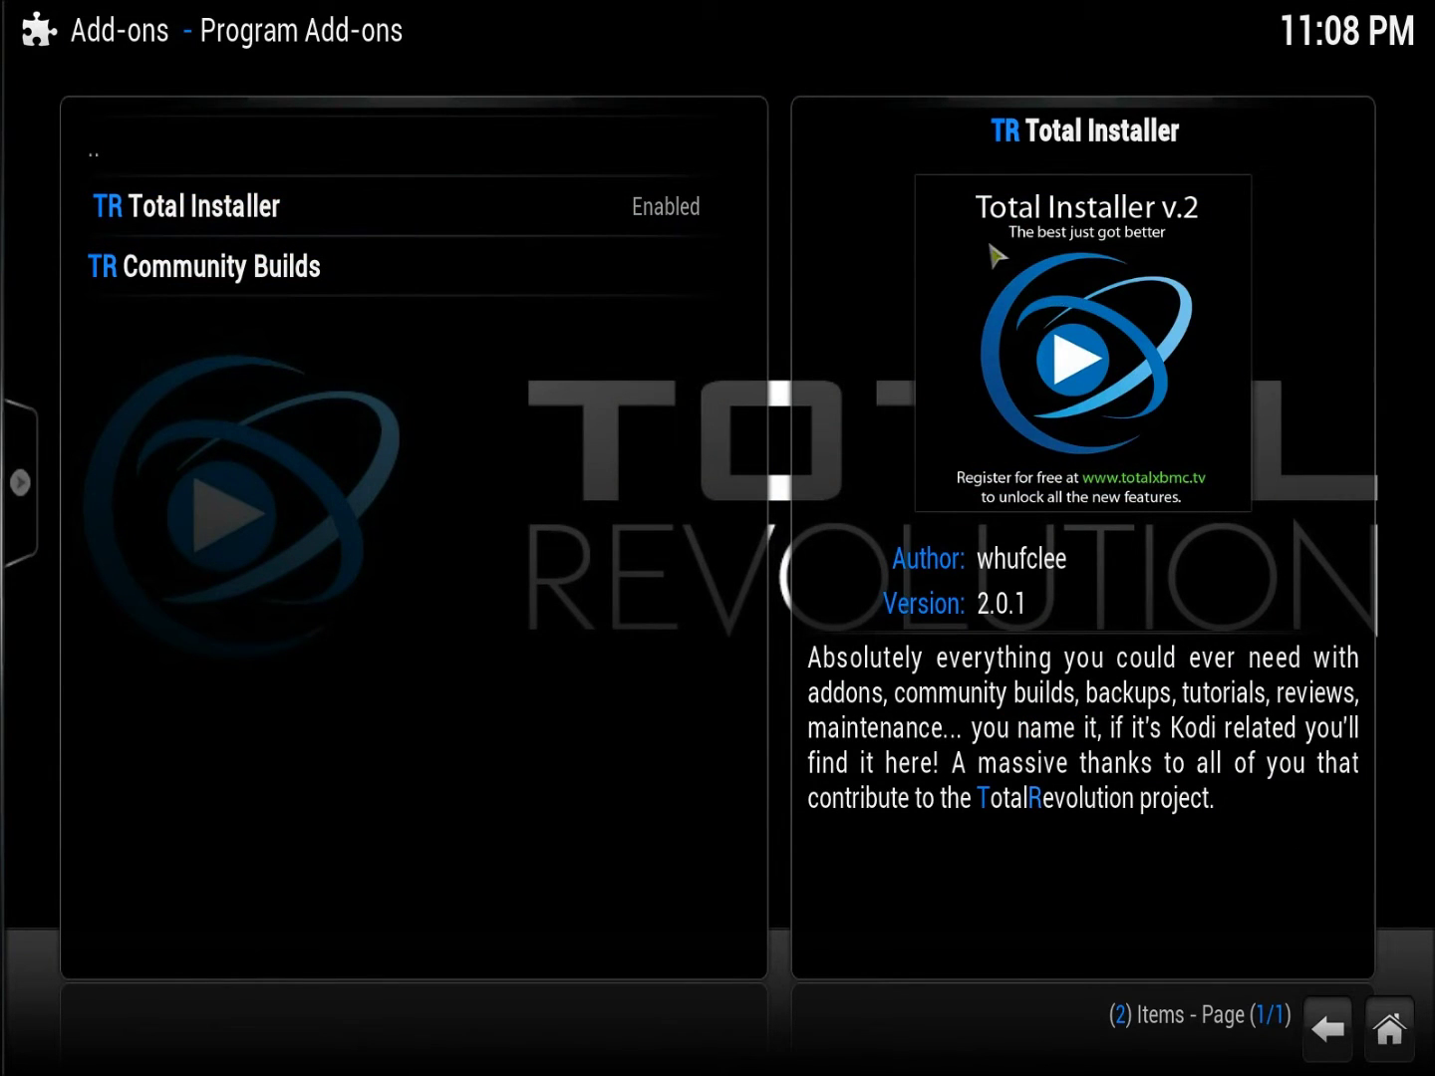
- Open the Add-on Information page for TR Total Installer
{"action": "left_click", "coordinate": [1121, 231]}
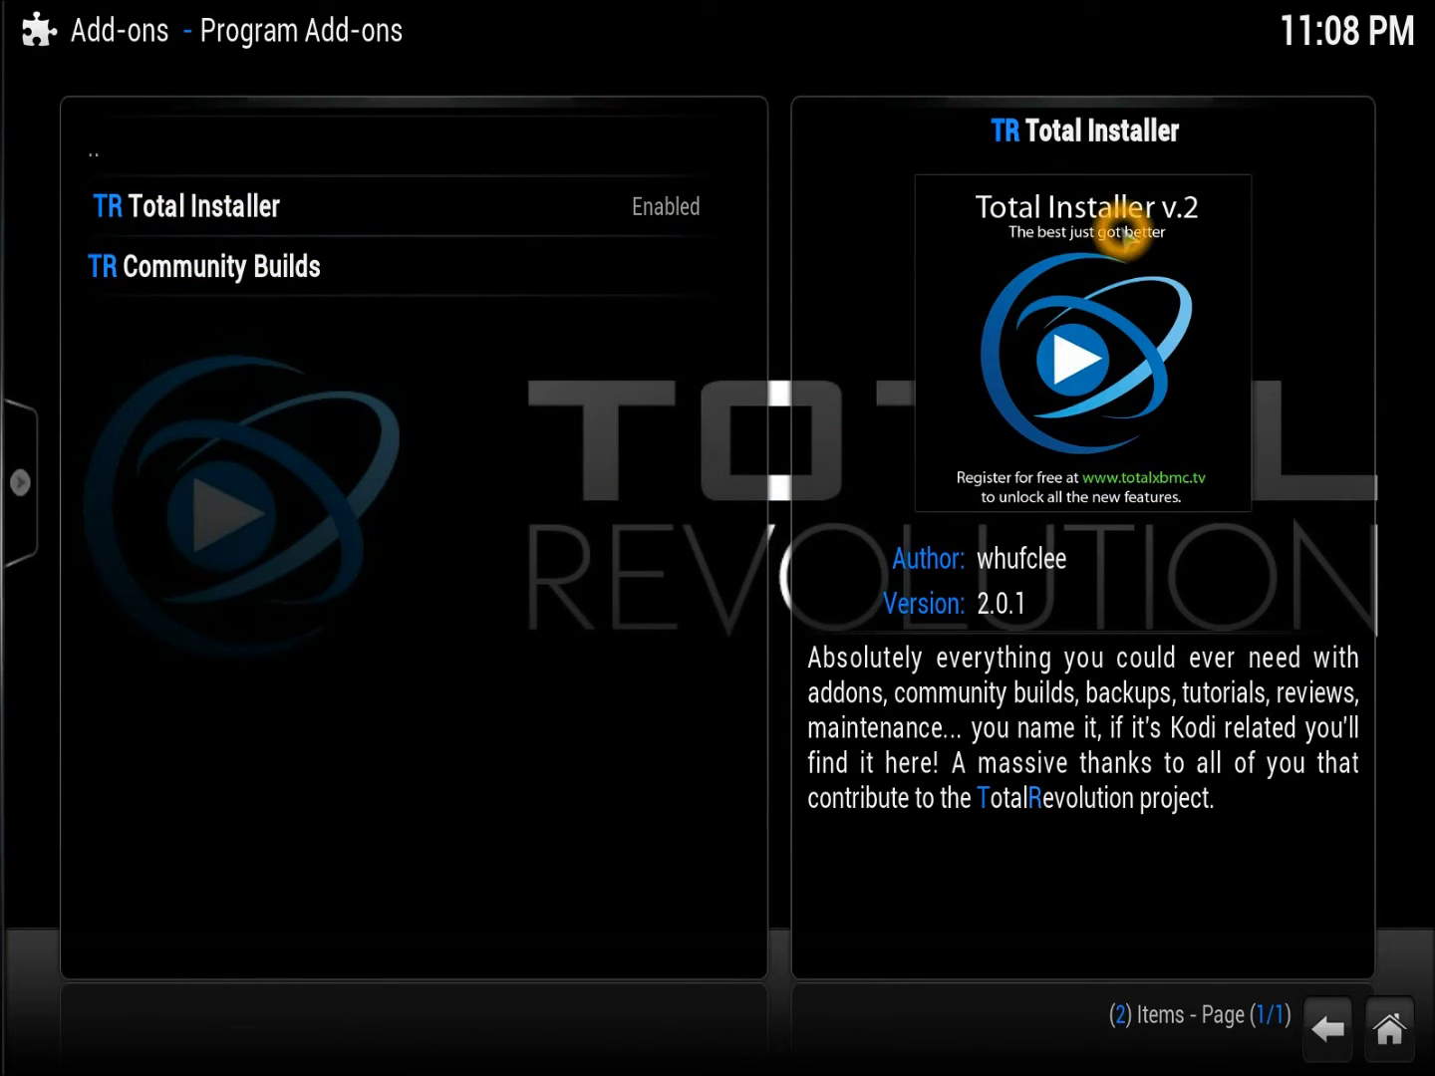
{"action": "left_click", "coordinate": [1172, 229]}
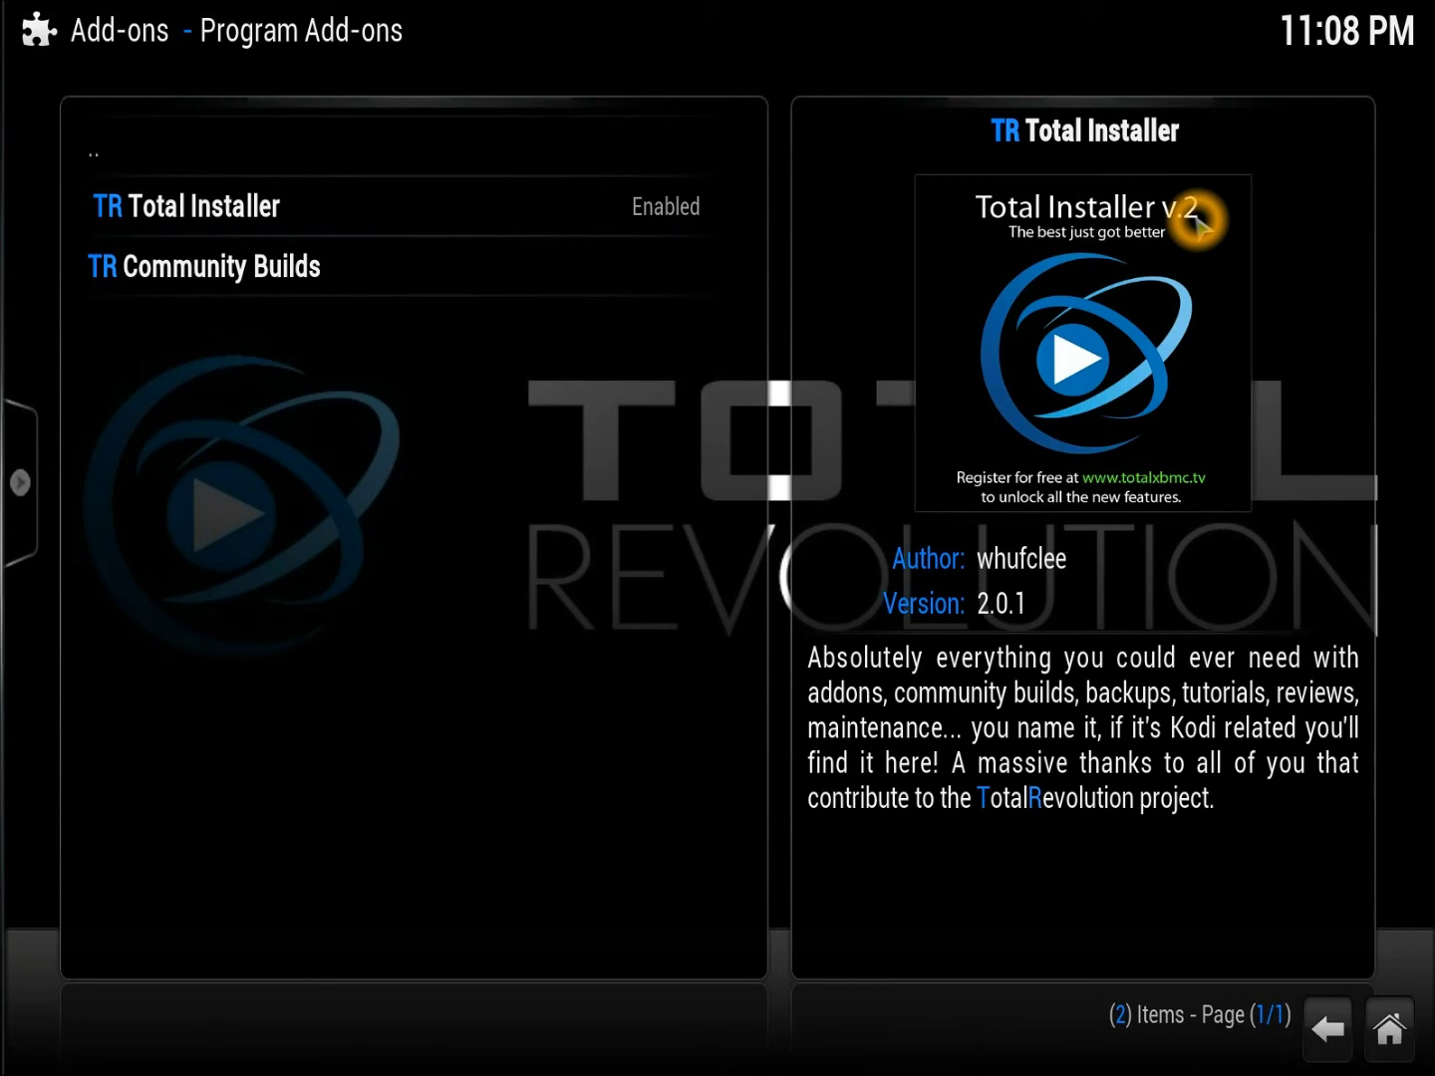
{"action": "left_click", "coordinate": [620, 239]}
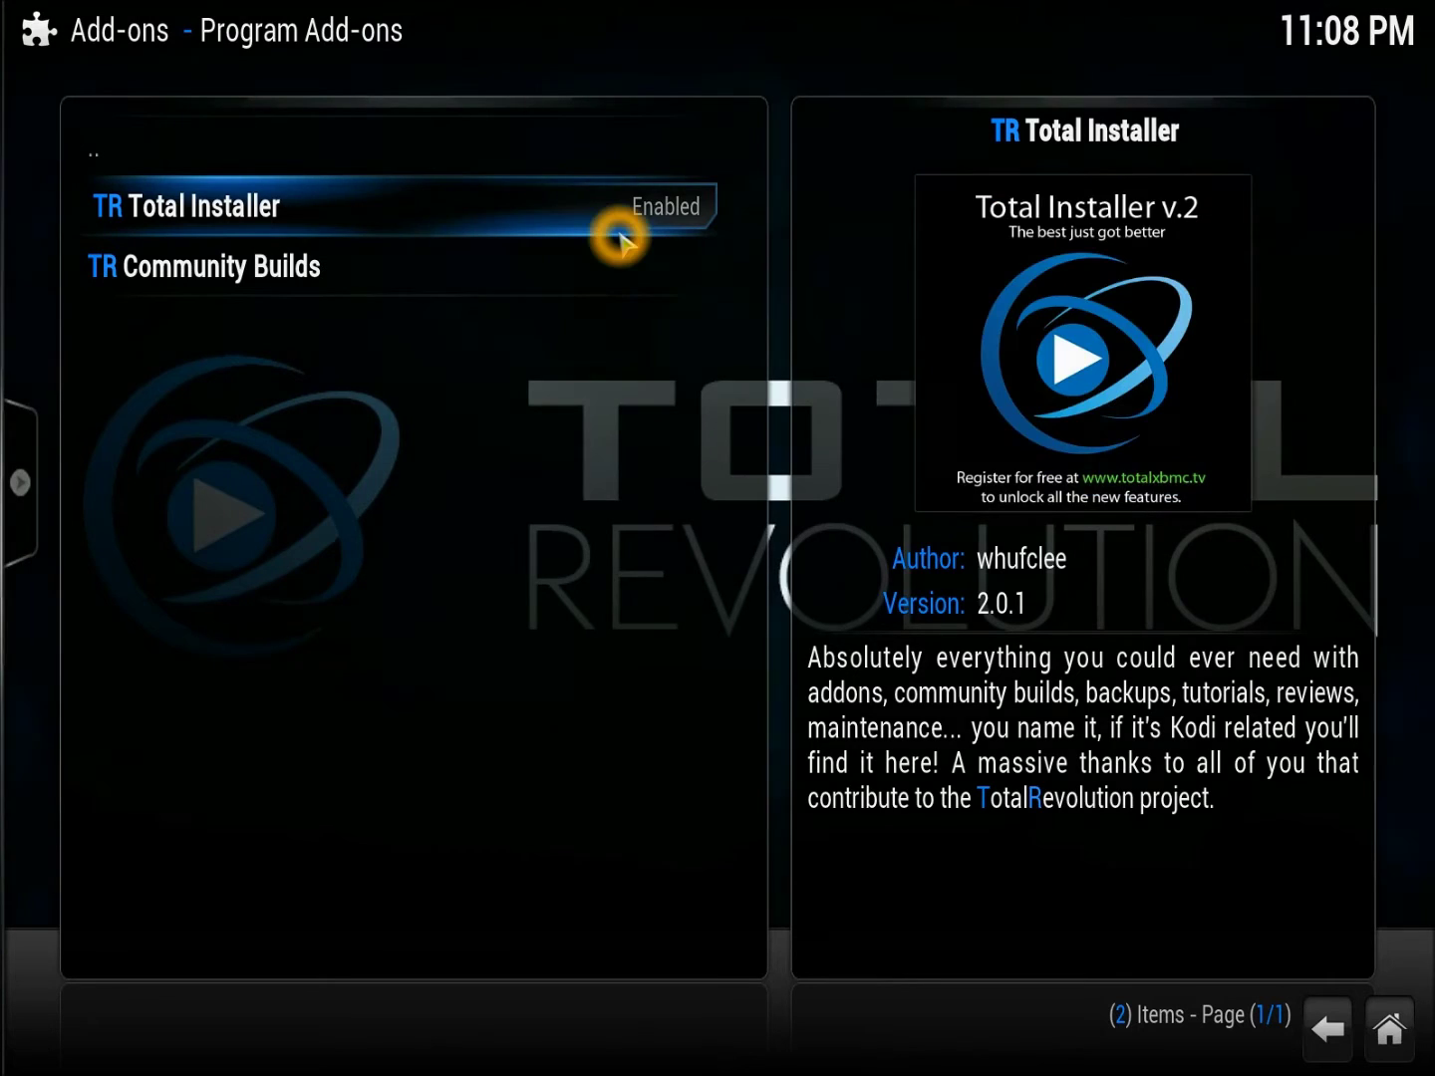
{"action": "left_click", "coordinate": [574, 229]}
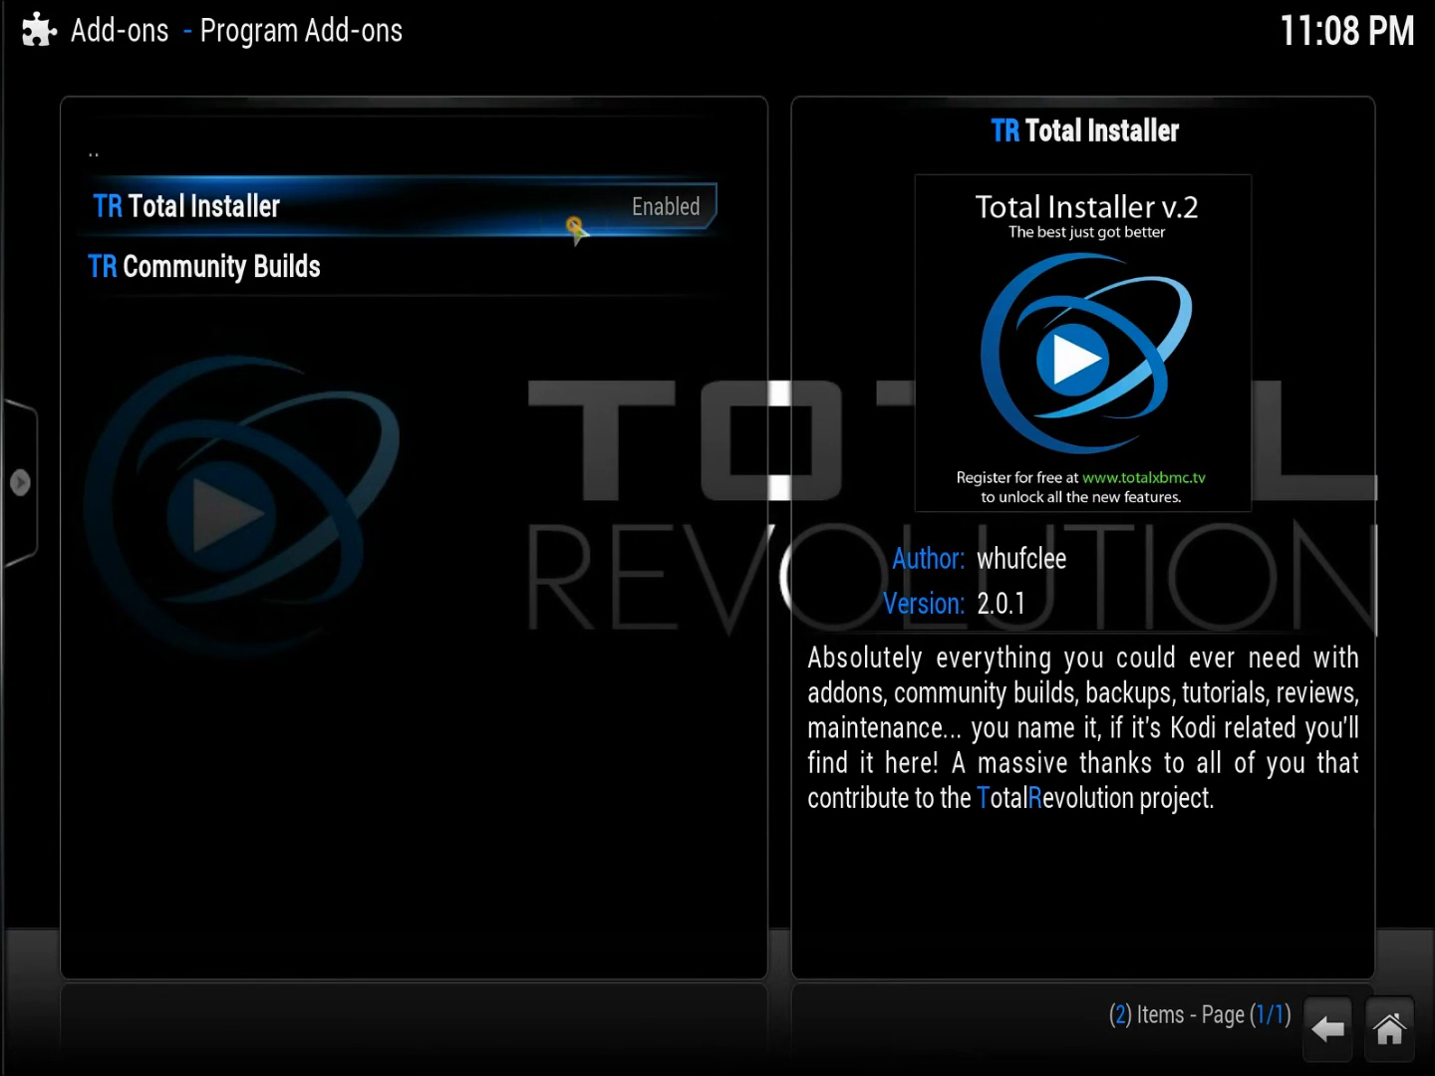
{"action": "left_click", "coordinate": [576, 228]}
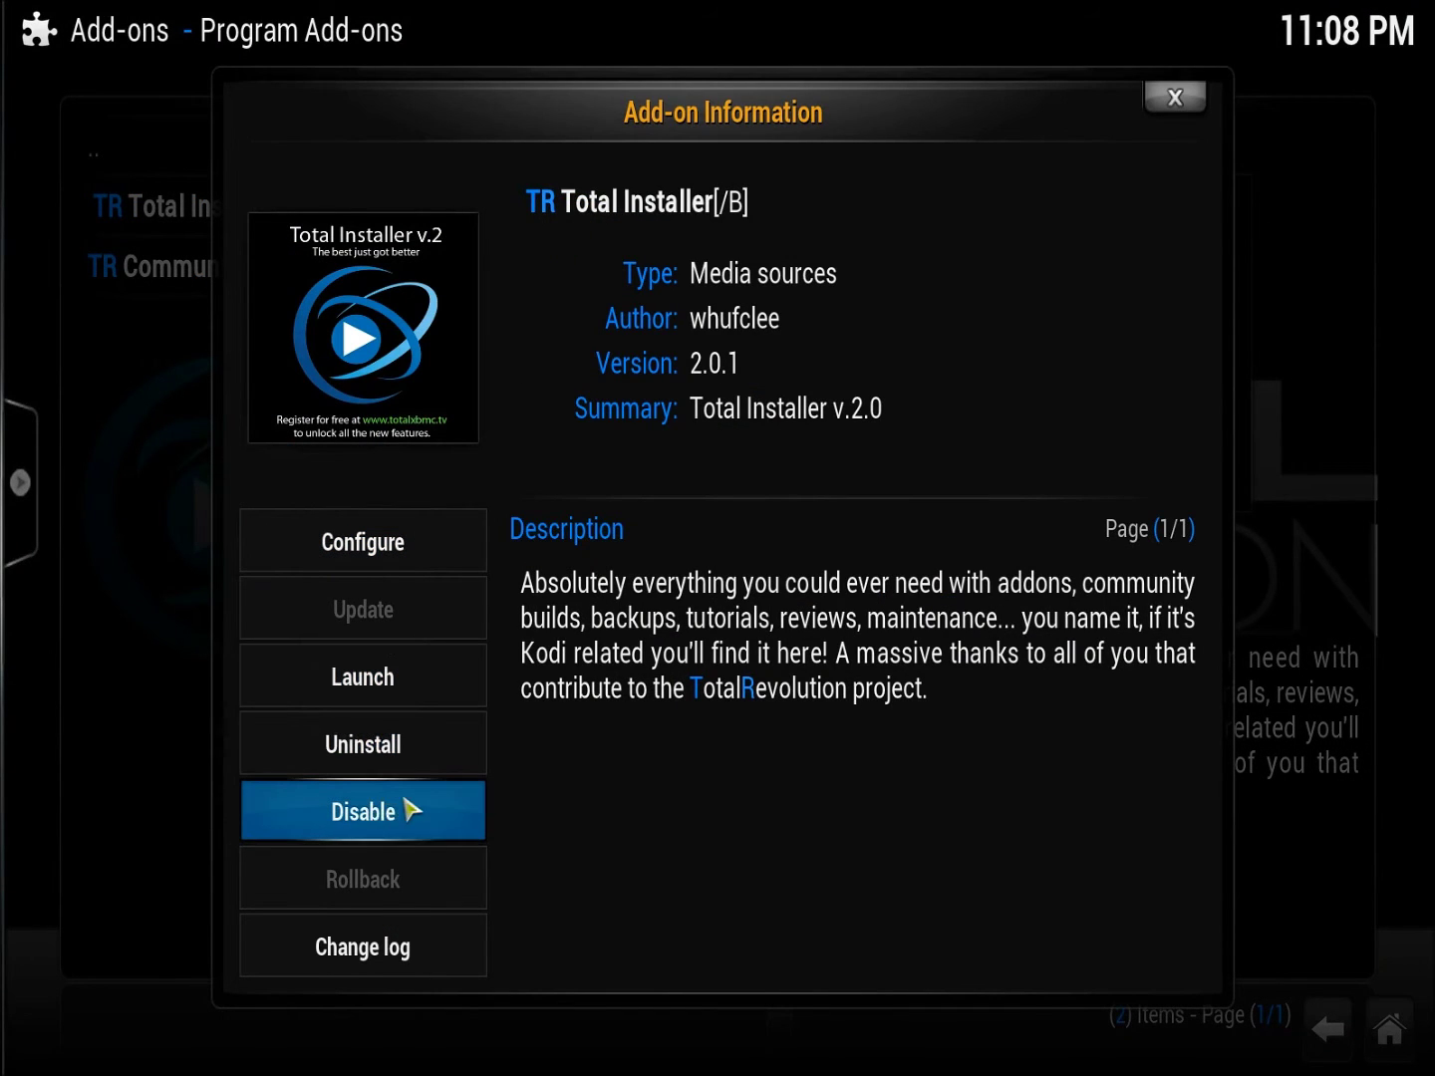
- Review the Launch and Uninstall options, then close the information page
{"action": "left_click", "coordinate": [392, 763]}
{"action": "left_click", "coordinate": [400, 767]}
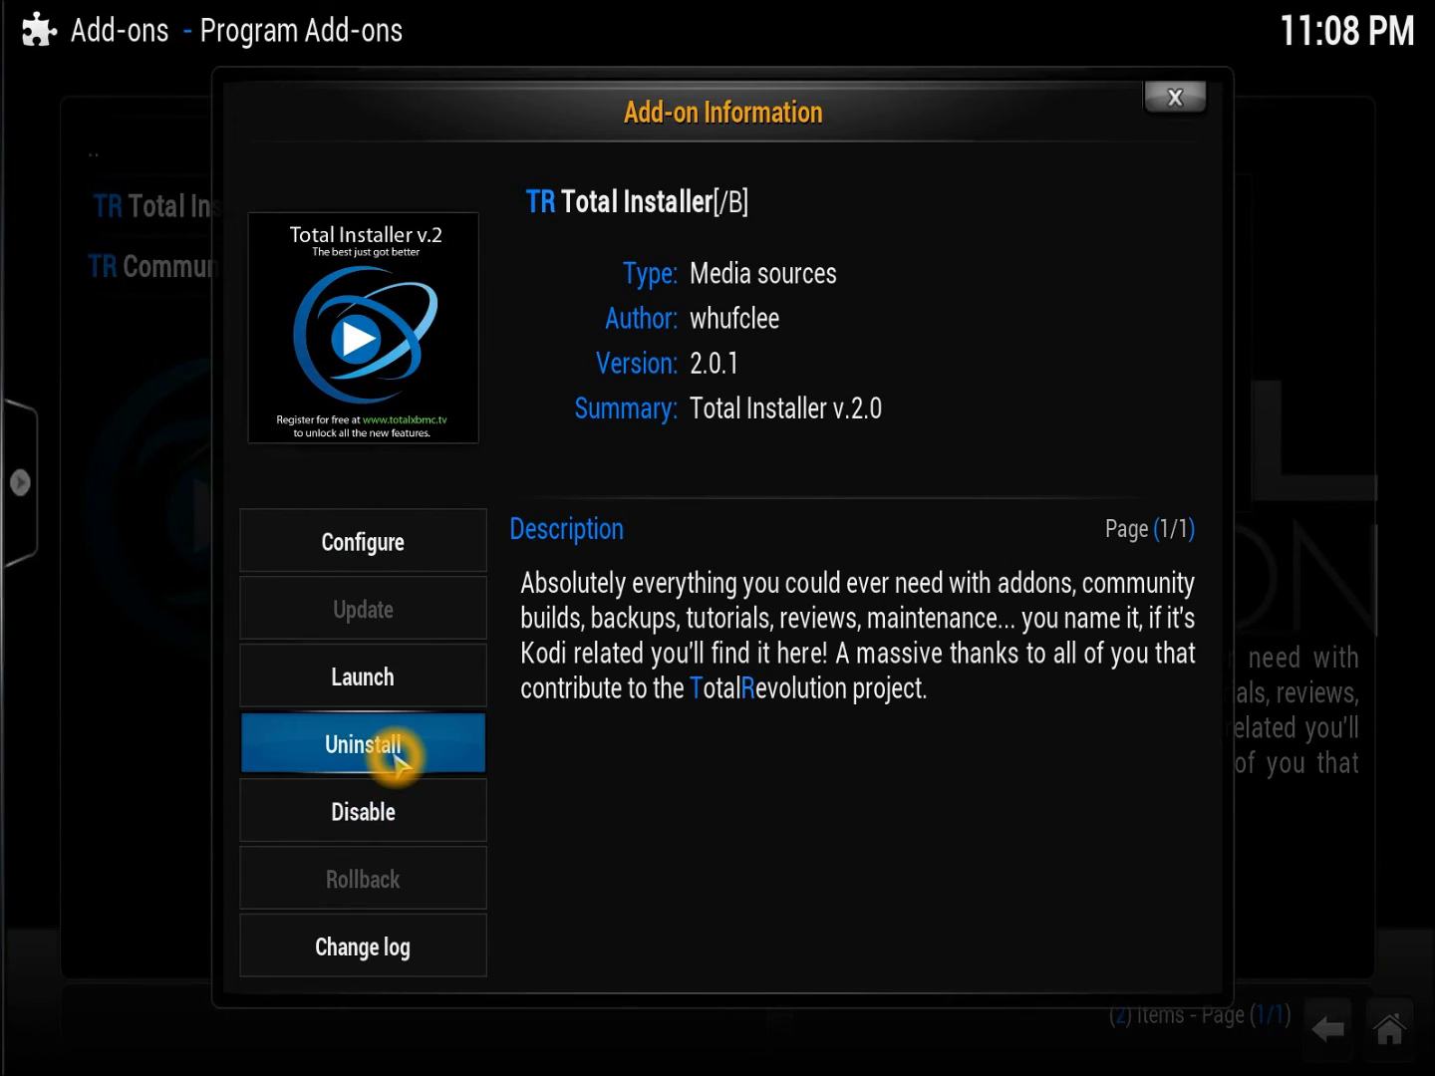
{"action": "left_click", "coordinate": [391, 747]}
{"action": "left_click", "coordinate": [399, 757]}
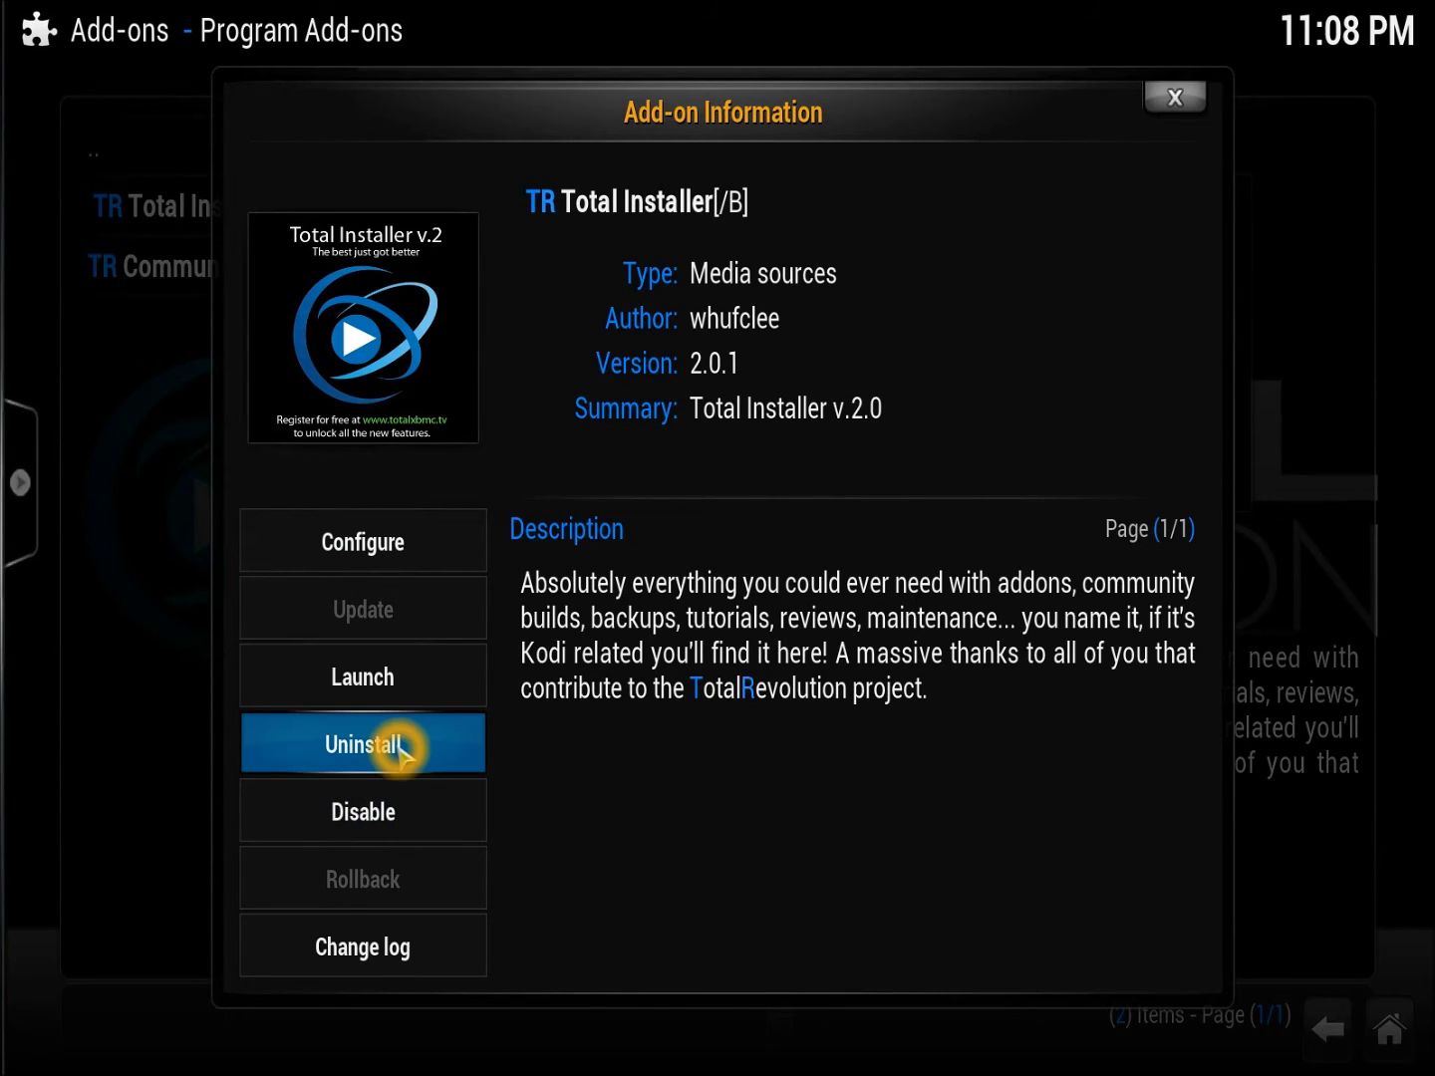
{"action": "left_click", "coordinate": [400, 686]}
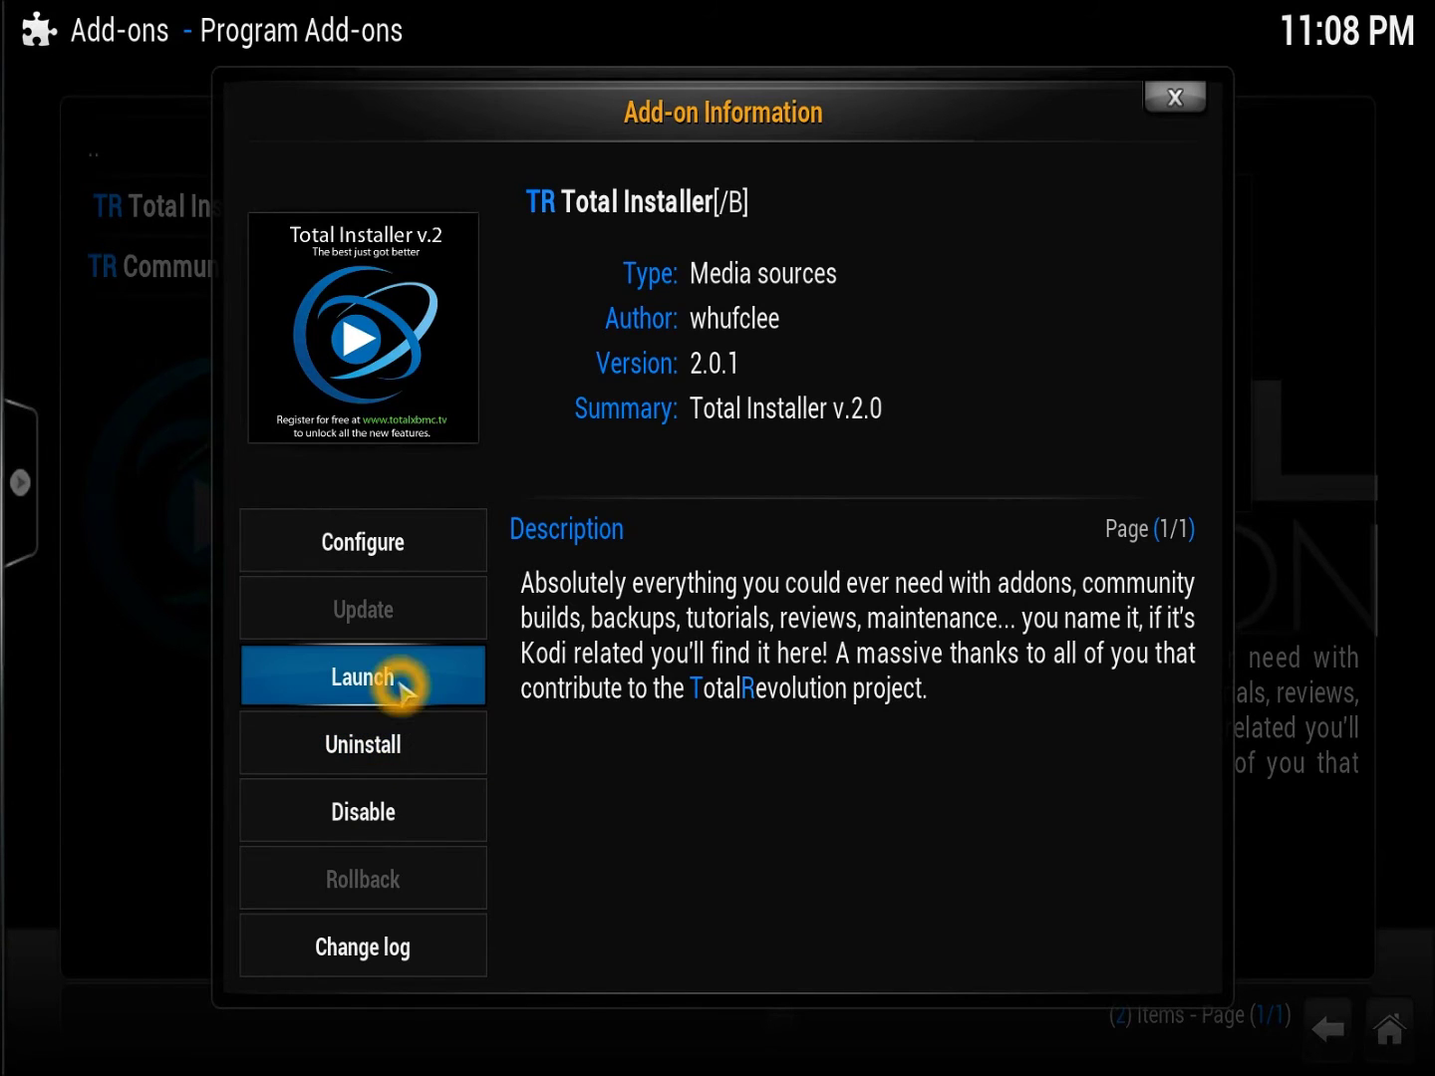
{"action": "left_click", "coordinate": [391, 742]}
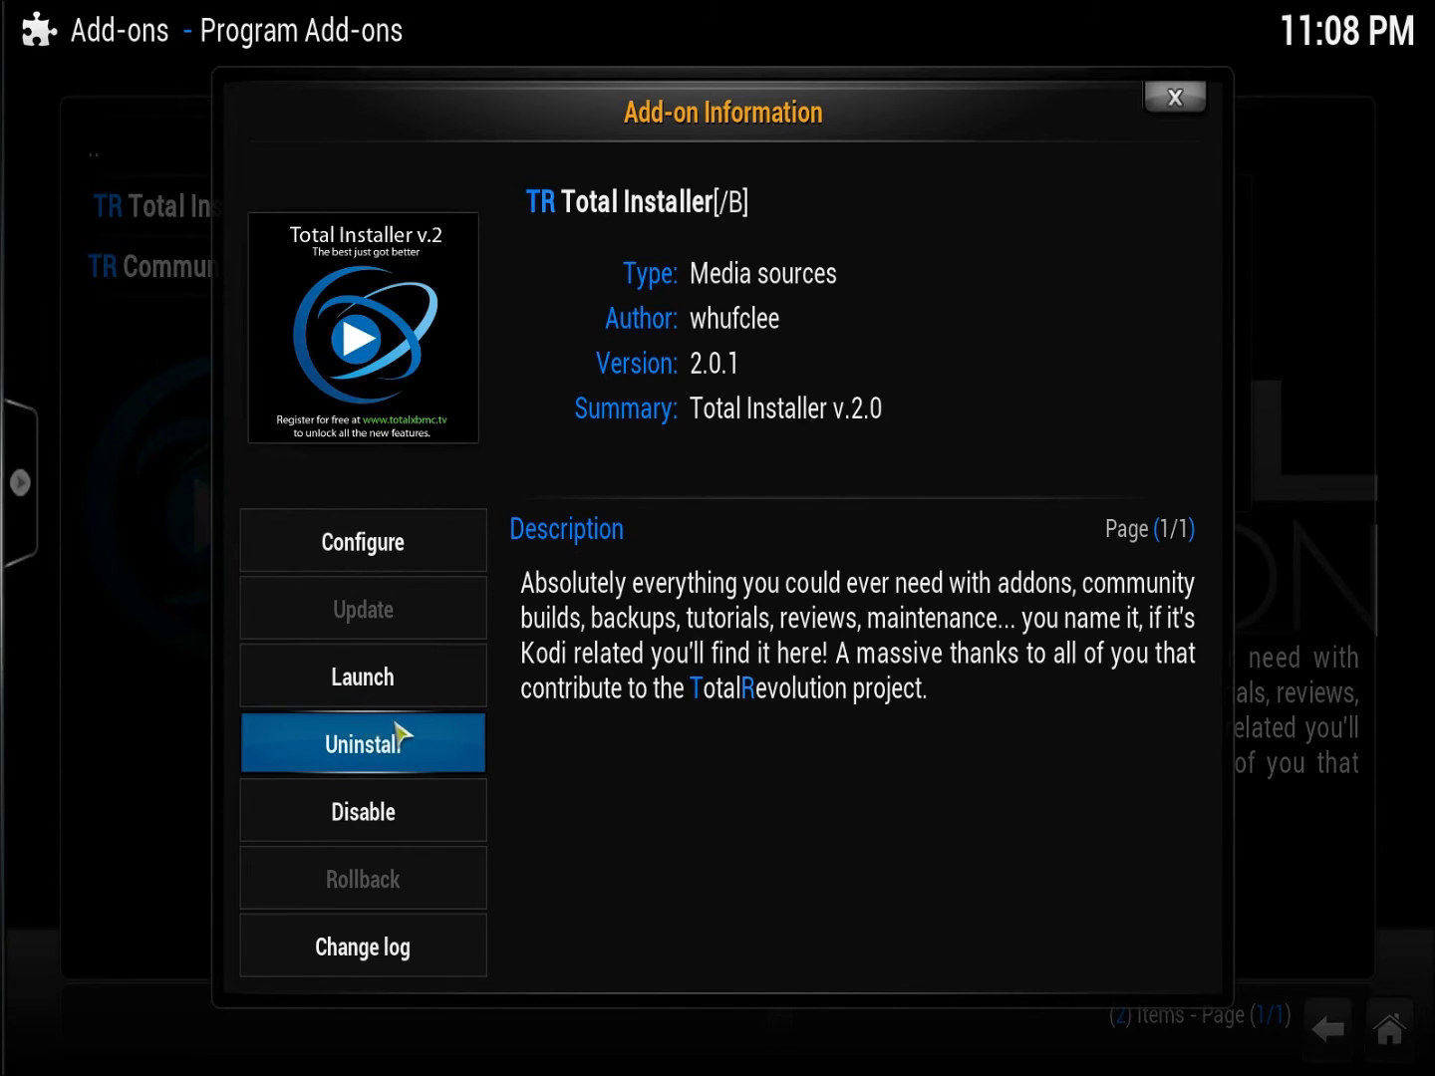
{"action": "key", "text": "Escape"}
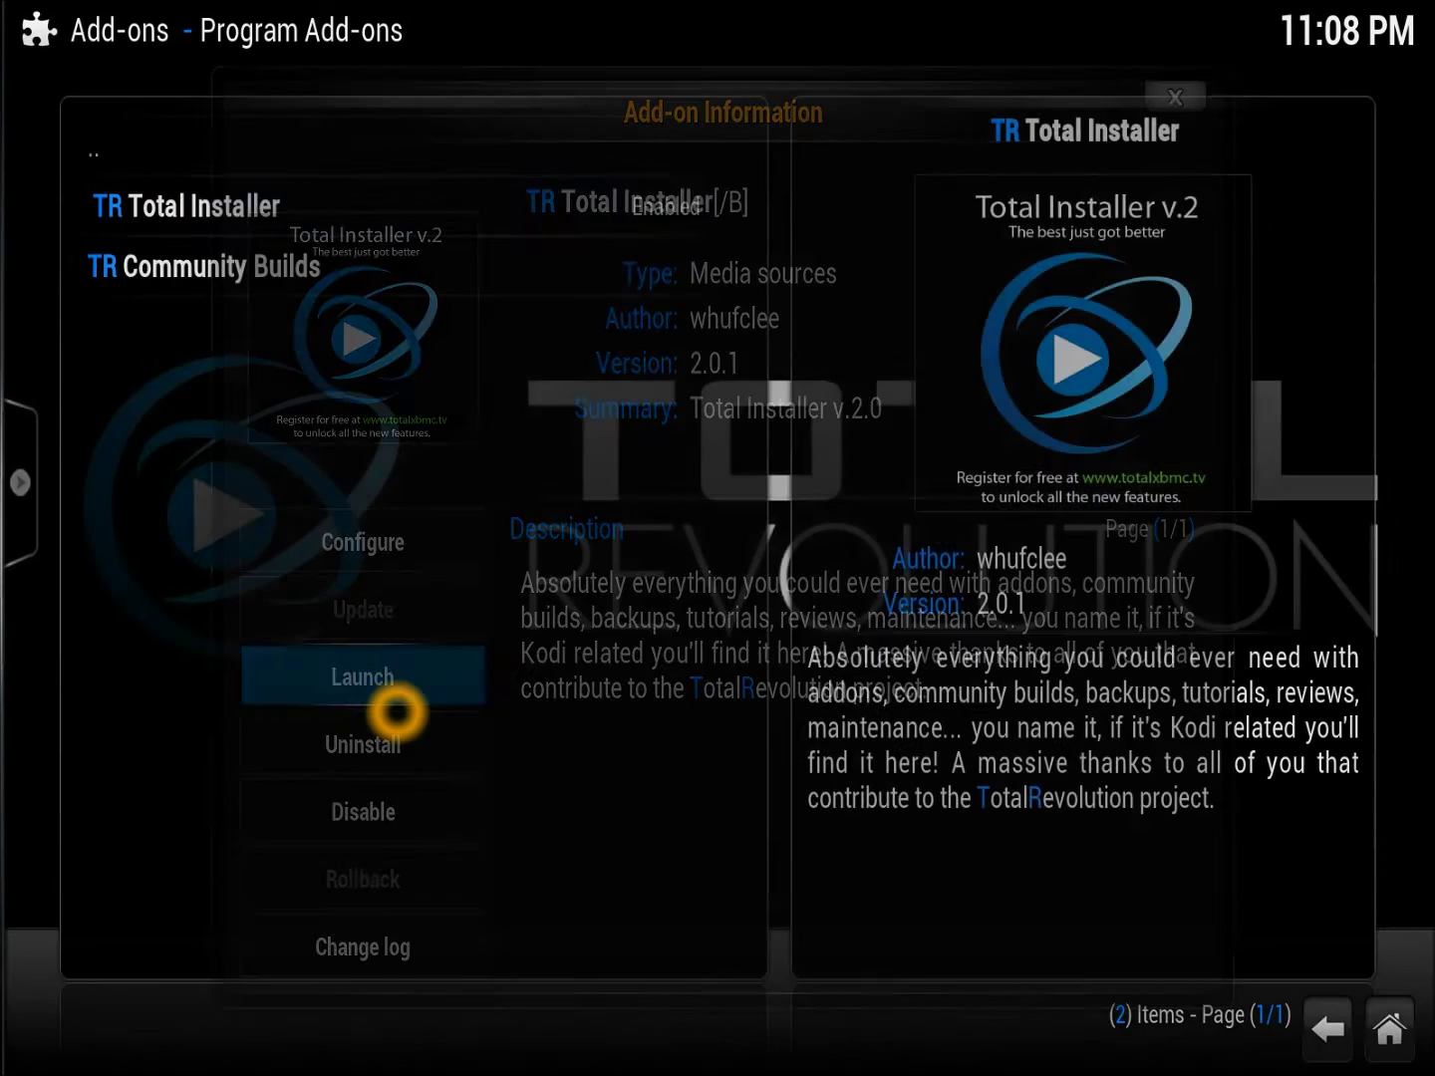
- Go back Home, open the PROGRAMS add-ons list and launch Total Installer
{"action": "key", "text": "Escape"}
{"action": "key", "text": "Escape"}
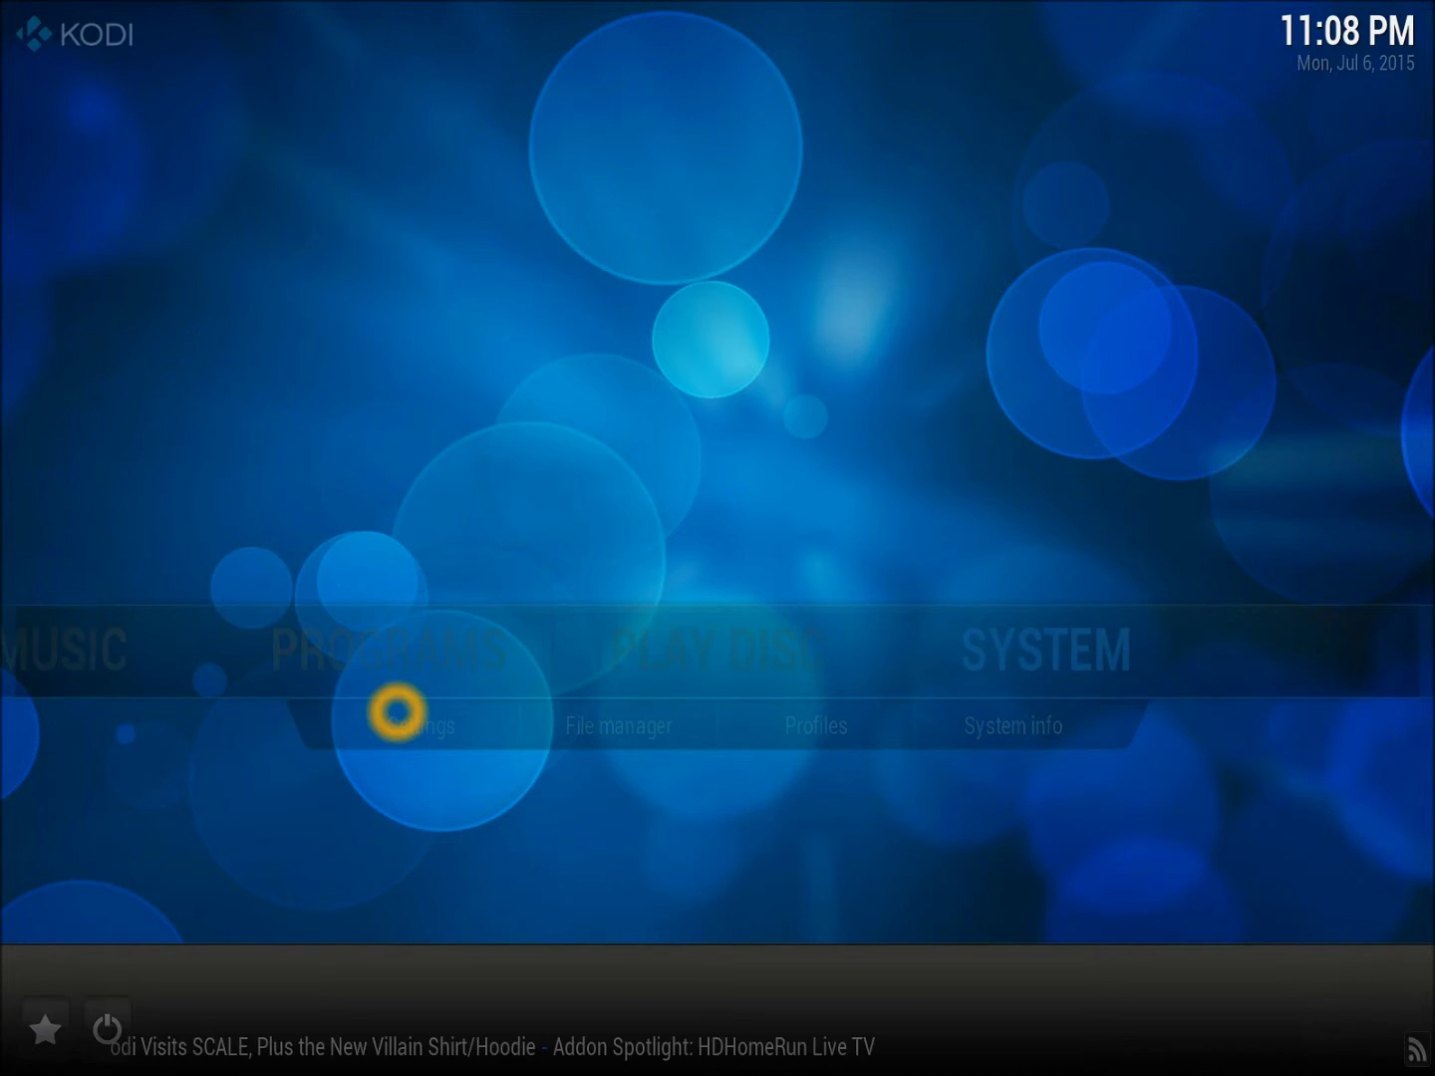
{"action": "key", "text": "Left"}
{"action": "key", "text": "Left"}
{"action": "key", "text": "Left"}
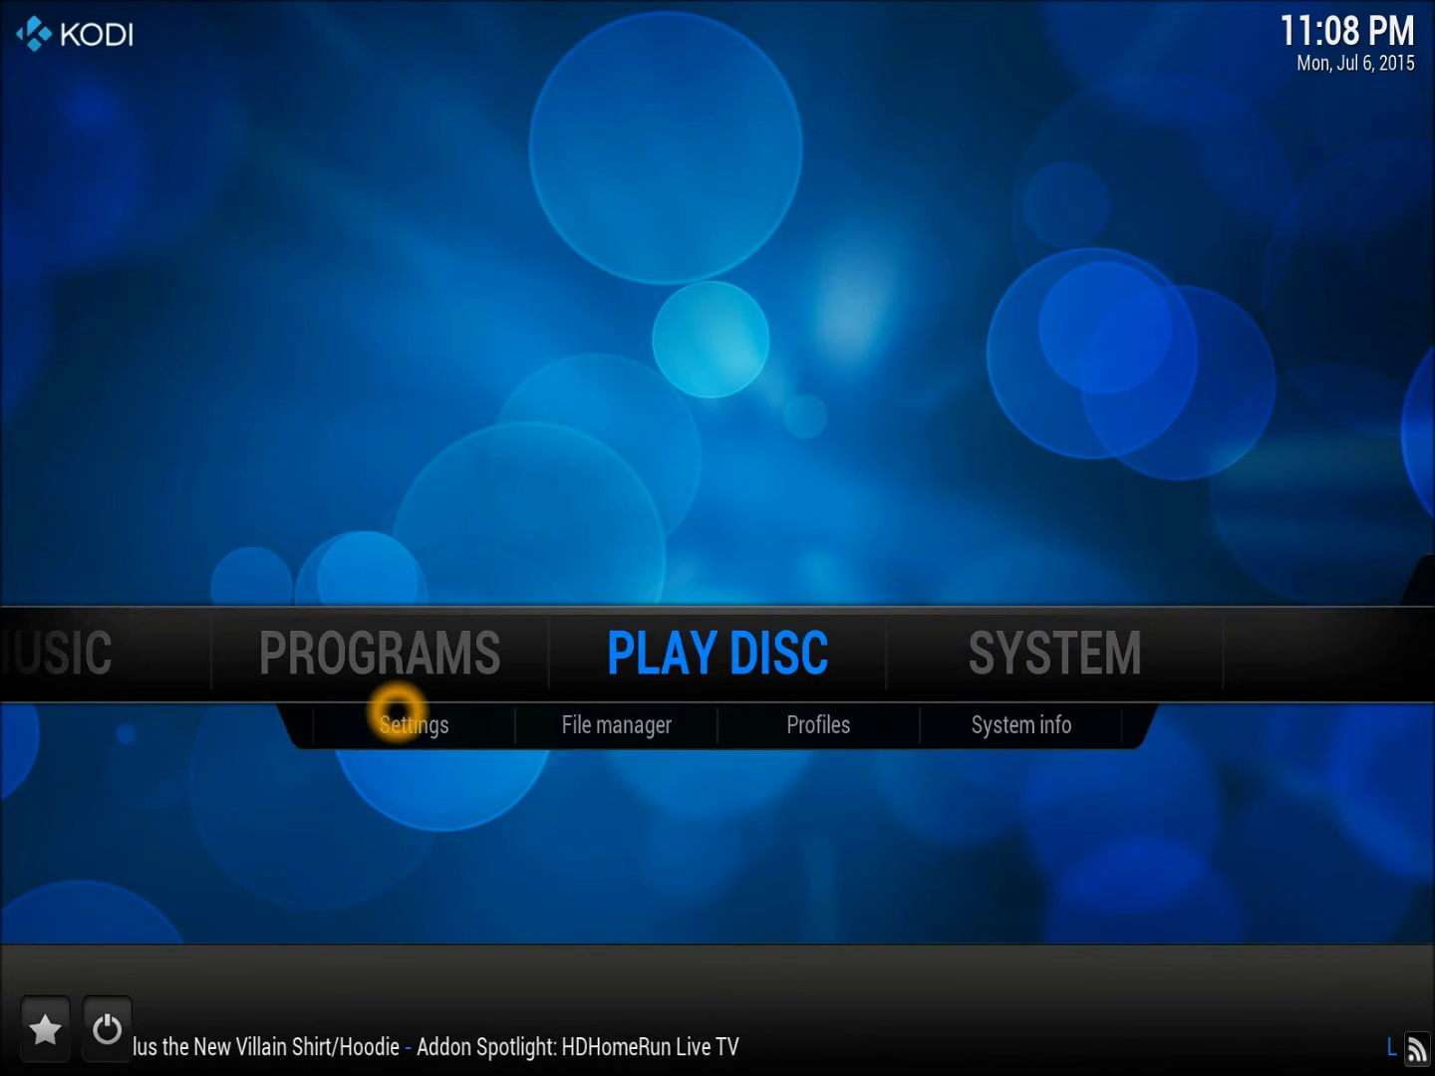
{"action": "key", "text": "Right"}
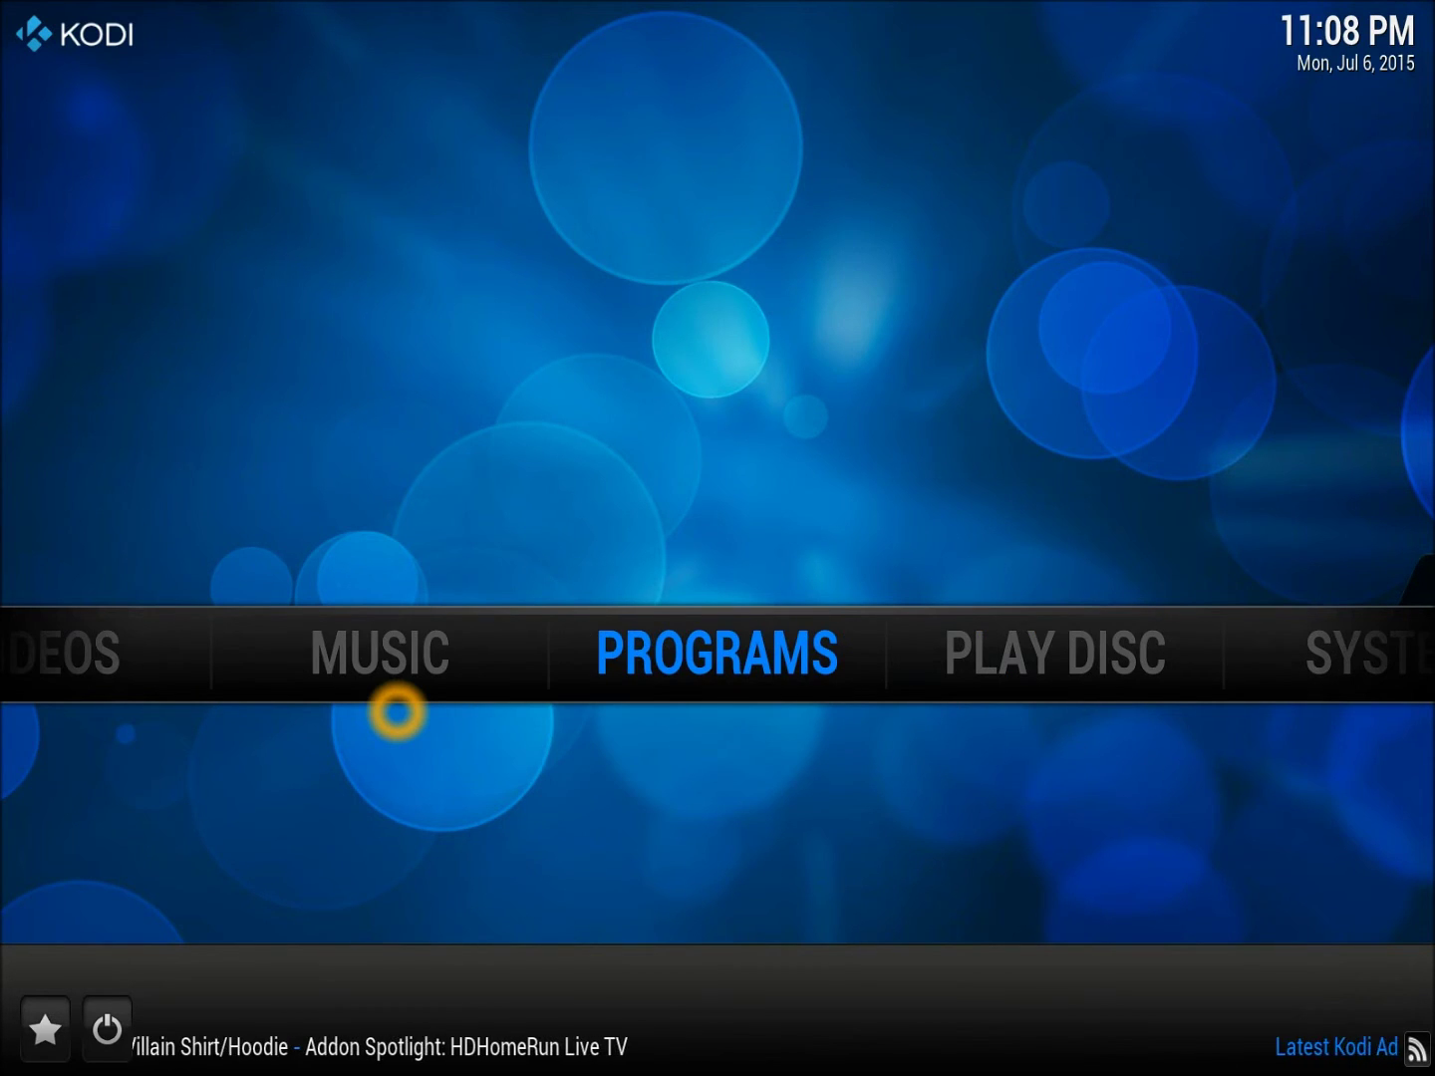
{"action": "key", "text": "Return"}
{"action": "key", "text": "Down"}
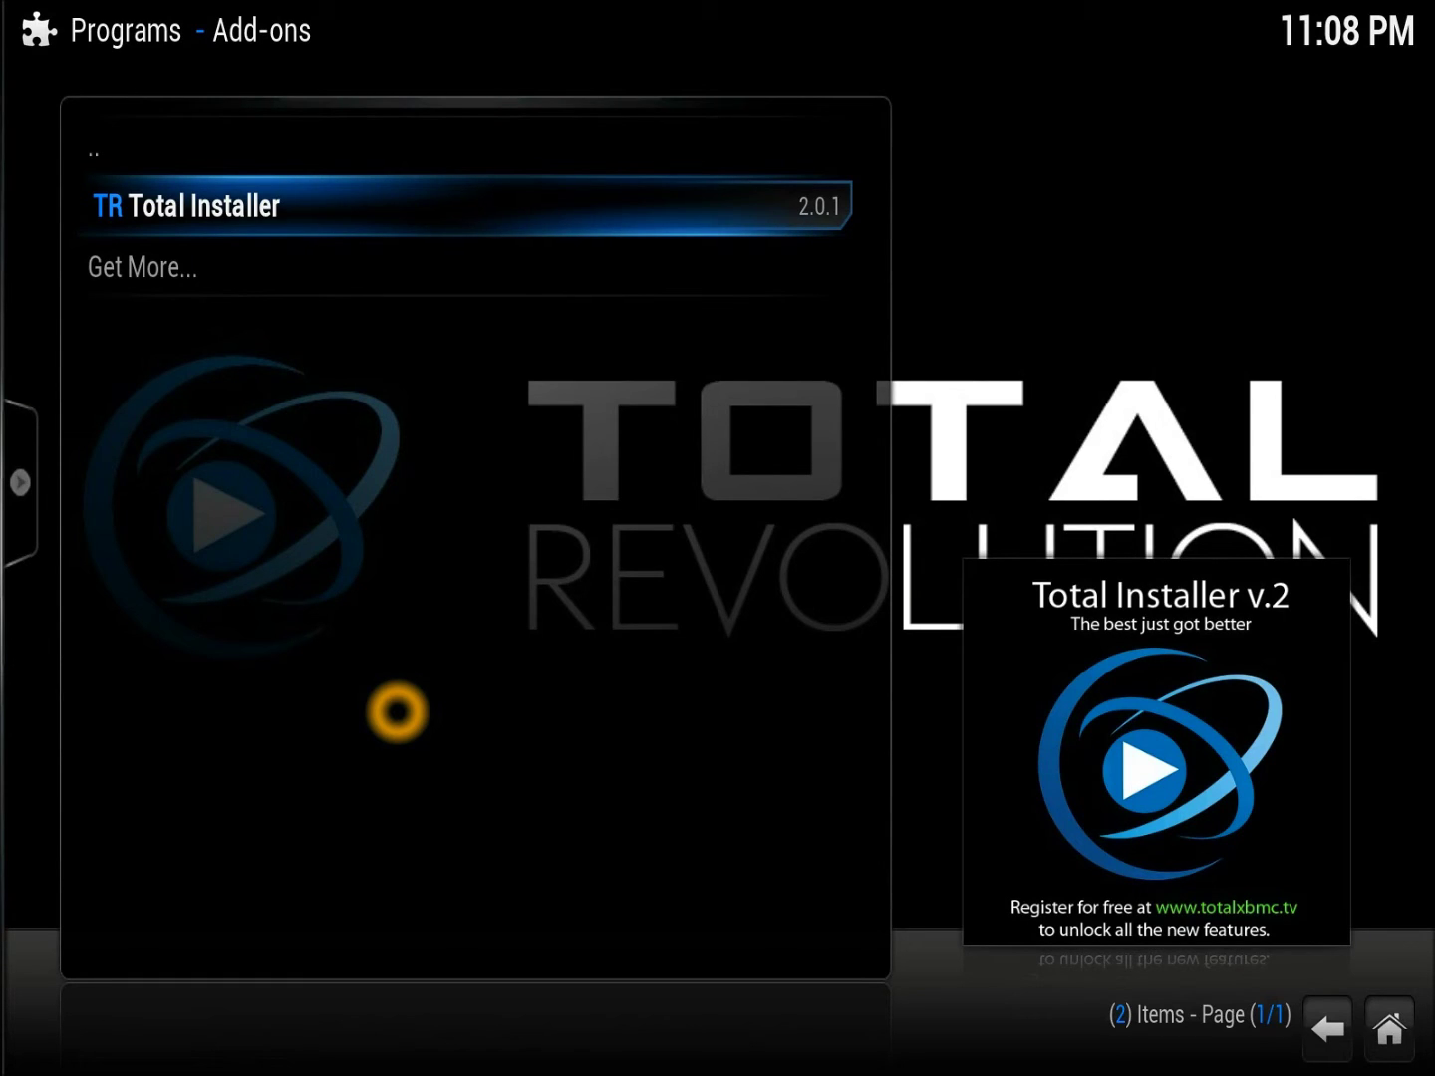
{"action": "key", "text": "Return"}
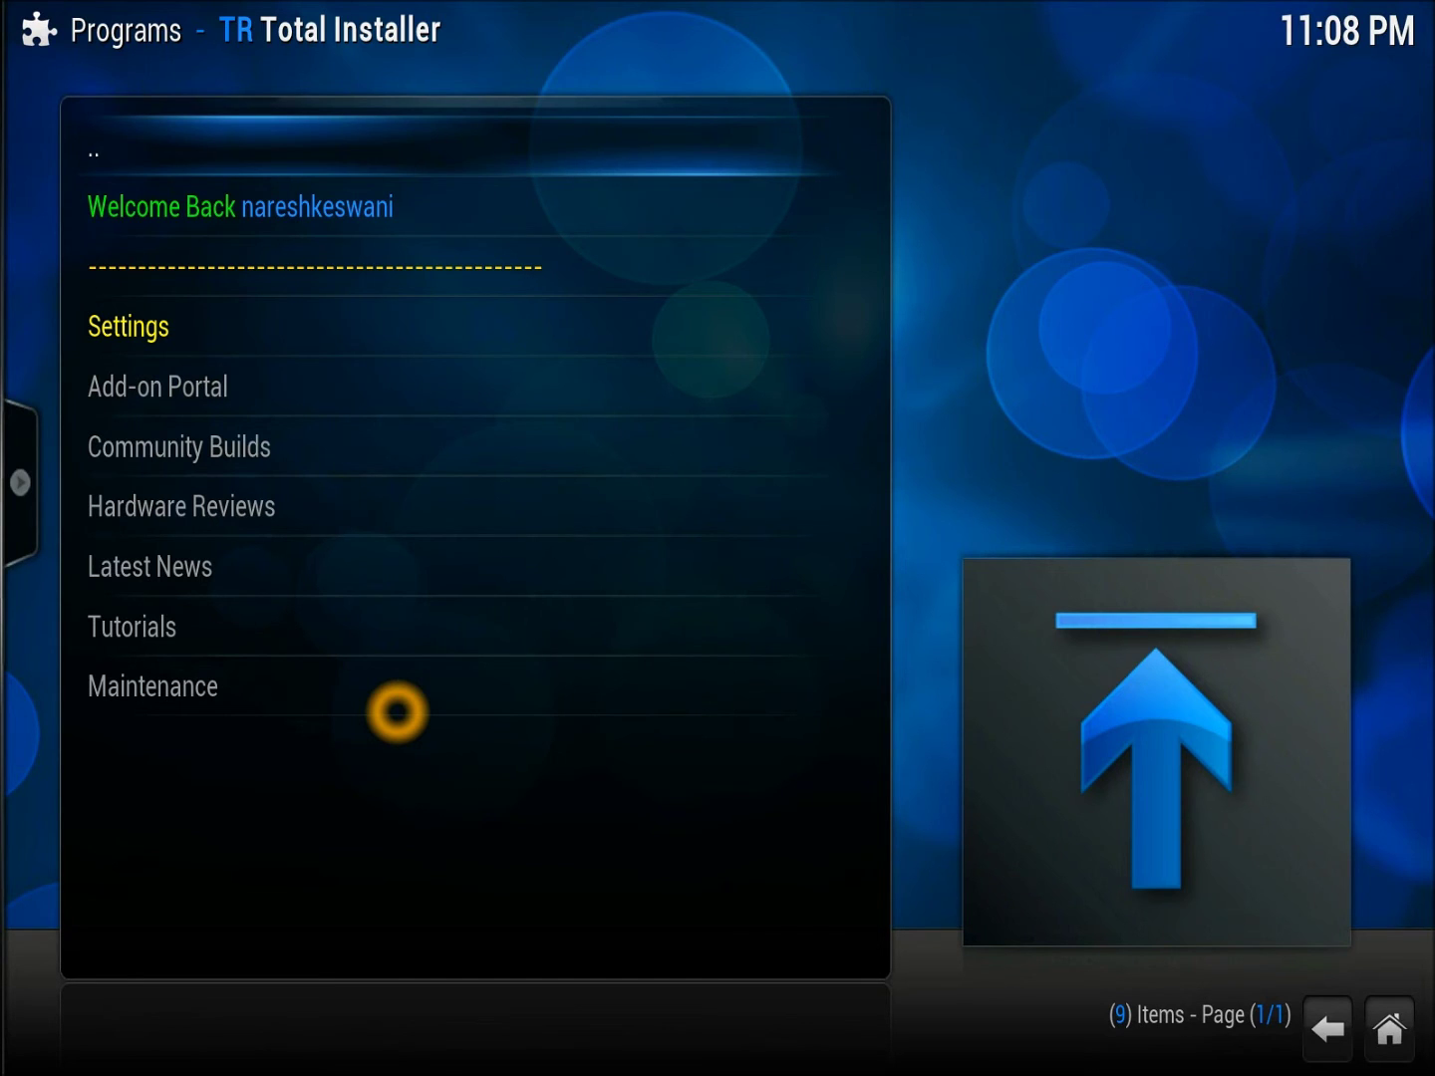
- Open the Add-on Portal from Total Installer's main menu
{"action": "key", "text": "Down"}
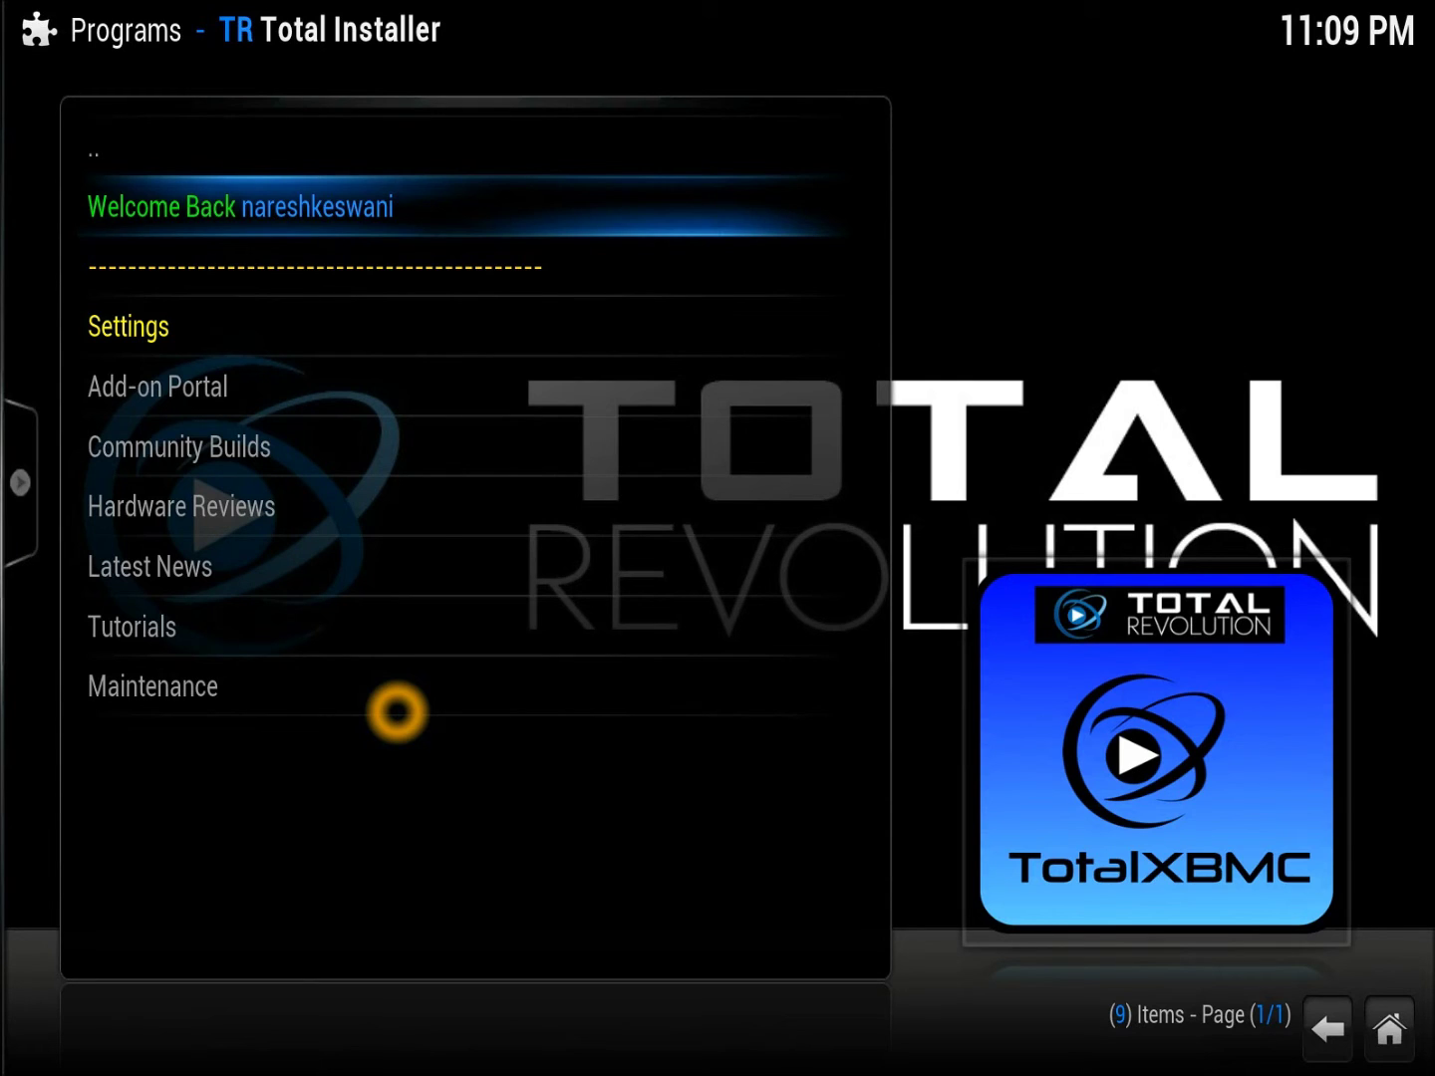
{"action": "key", "text": "Down"}
{"action": "key", "text": "Down"}
{"action": "key", "text": "Down"}
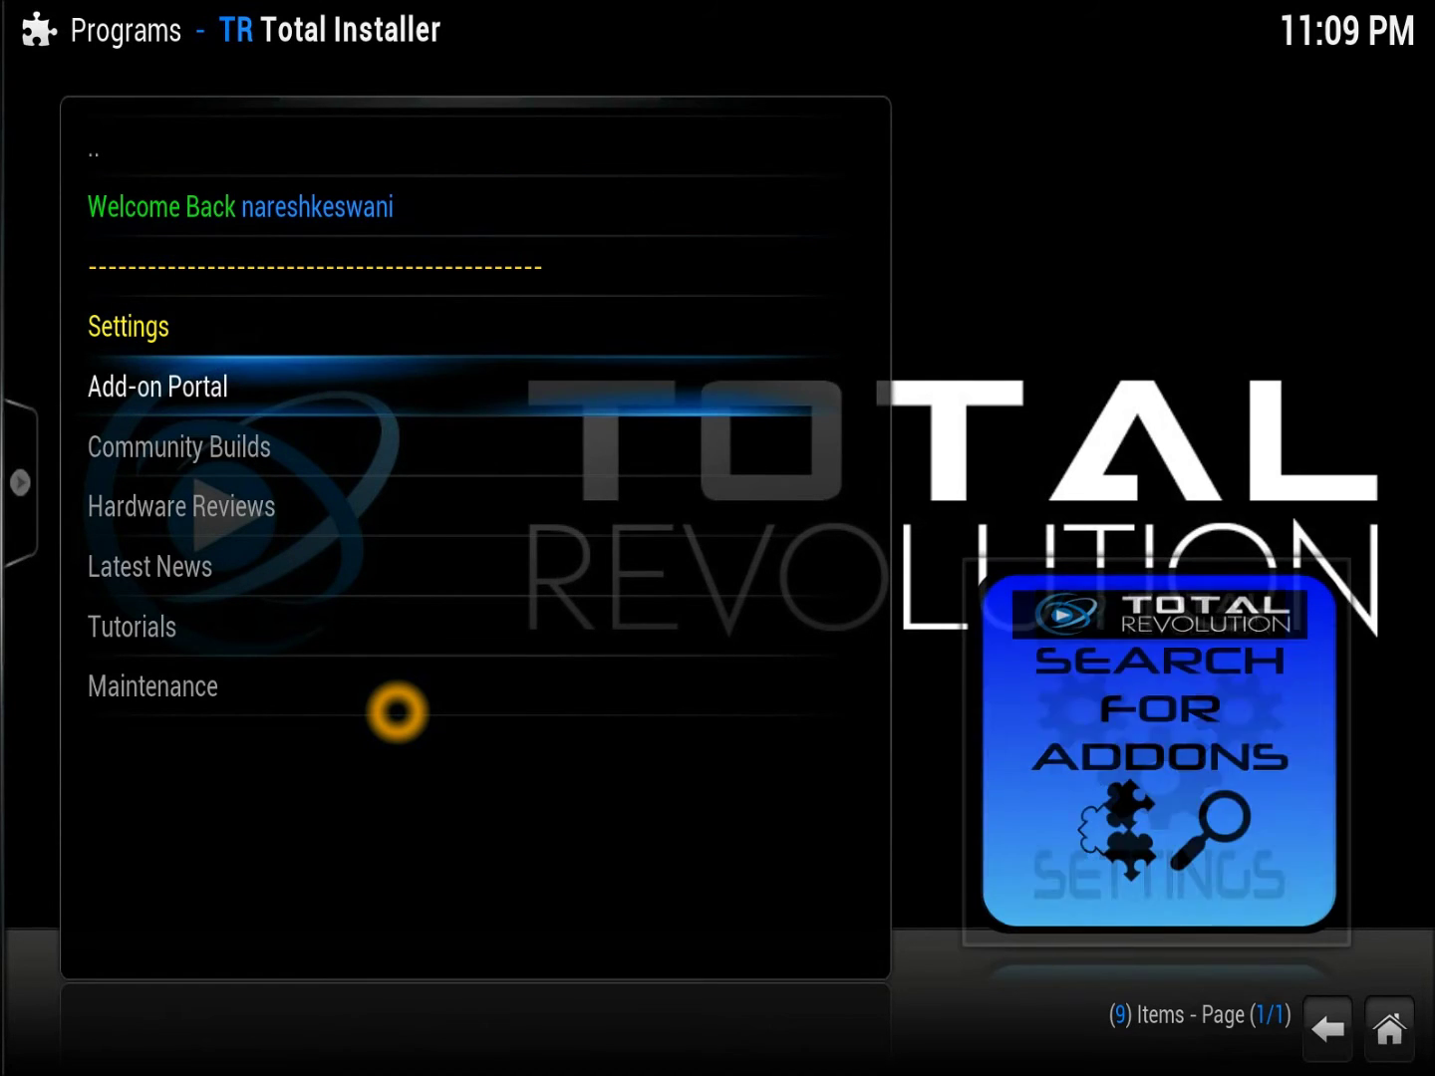
{"action": "key", "text": "Up"}
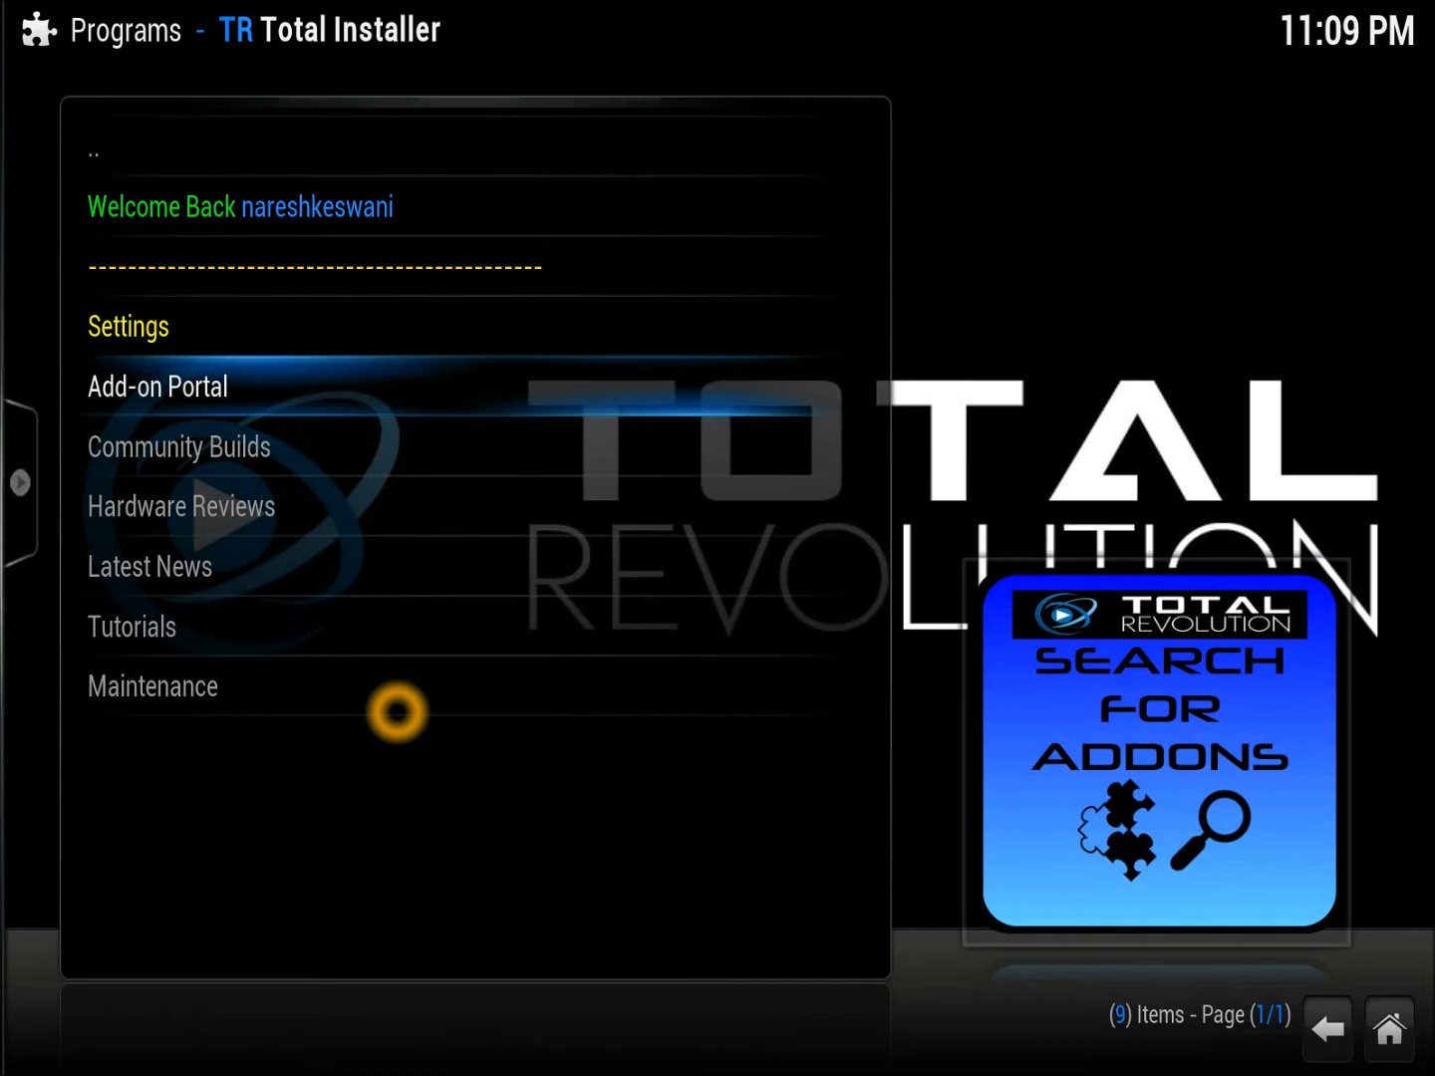
{"action": "key", "text": "Return"}
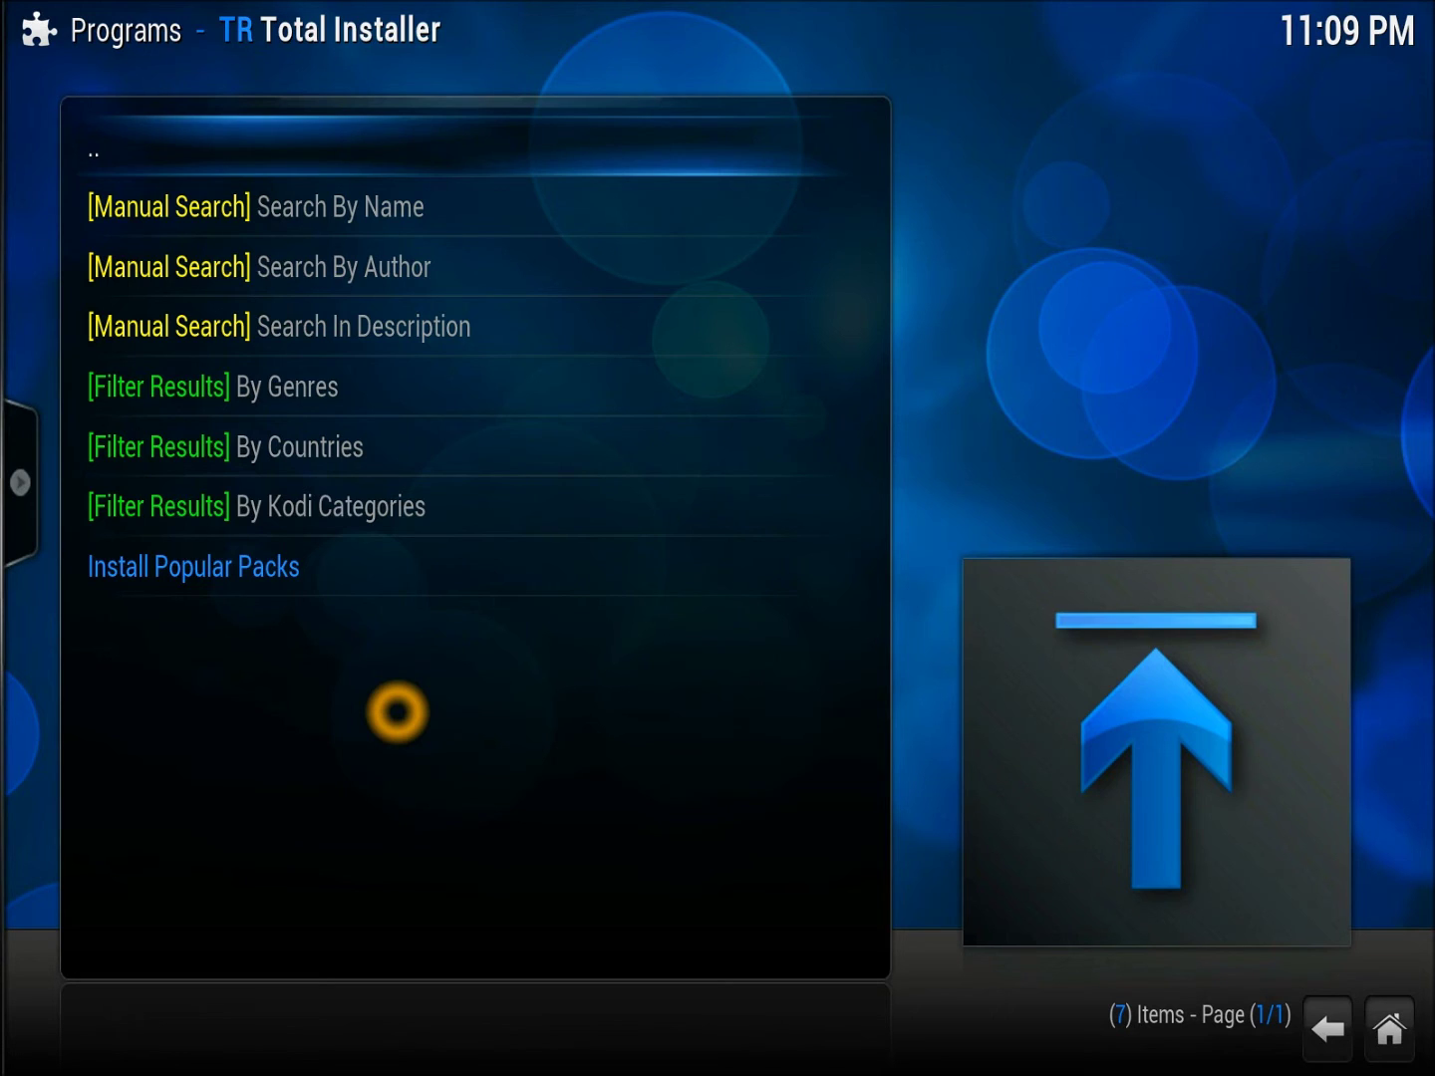
- Reopen the Add-on Portal and open the Asian add-ons list under Filter By Countries
{"action": "key", "text": "BackSpace"}
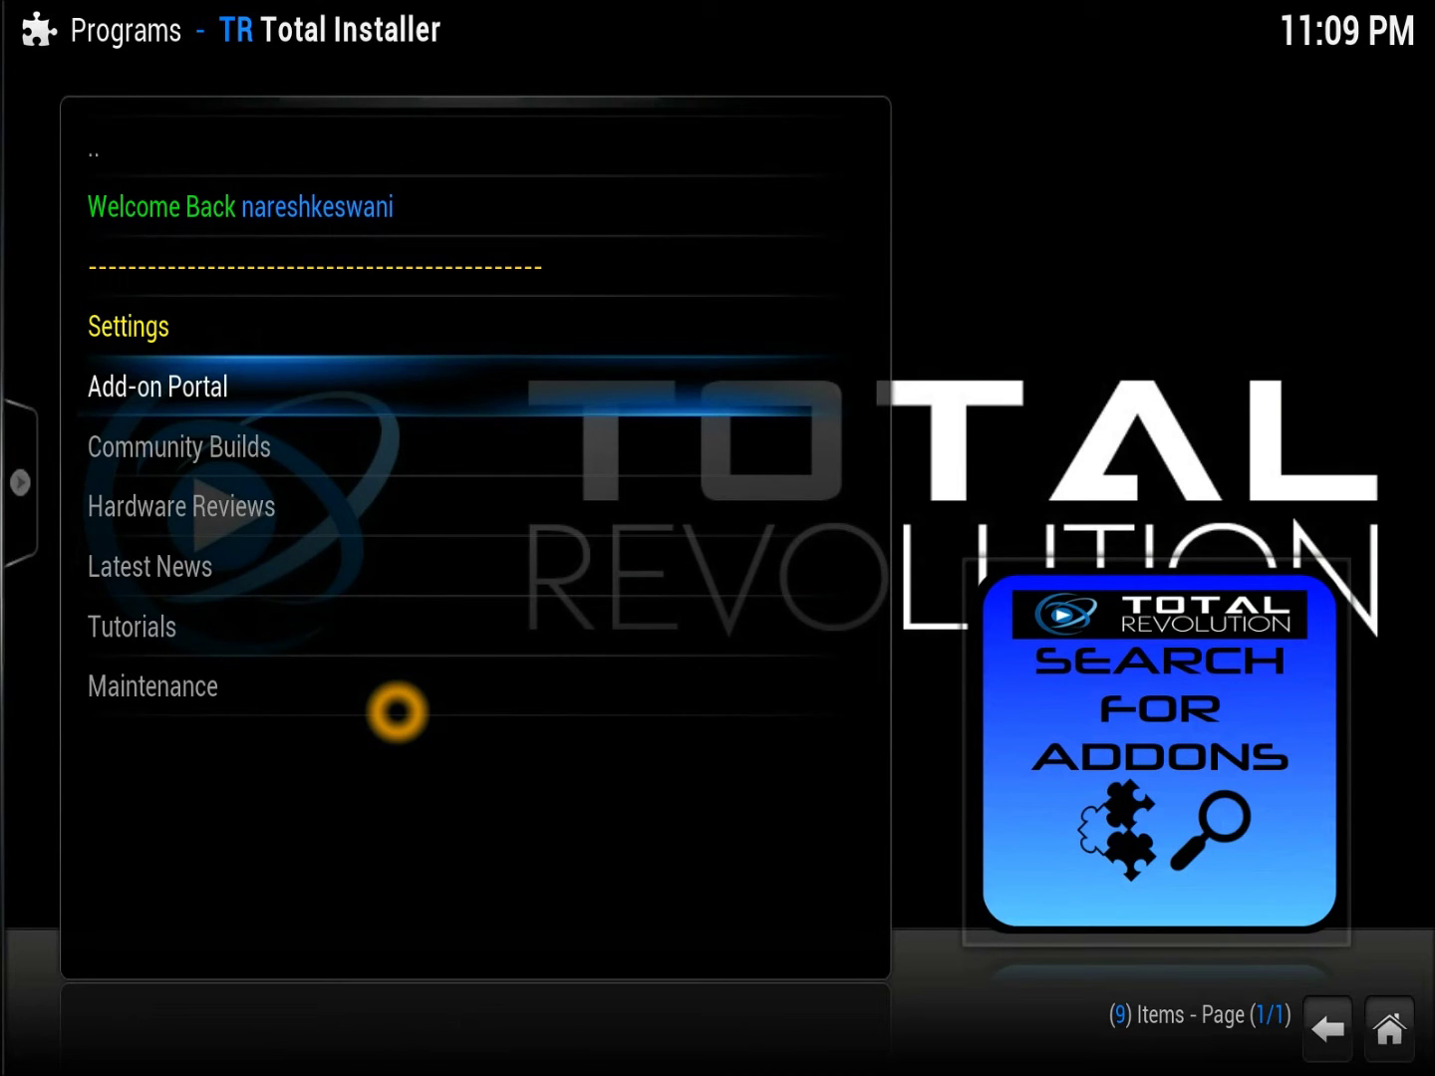
{"action": "key", "text": "Return"}
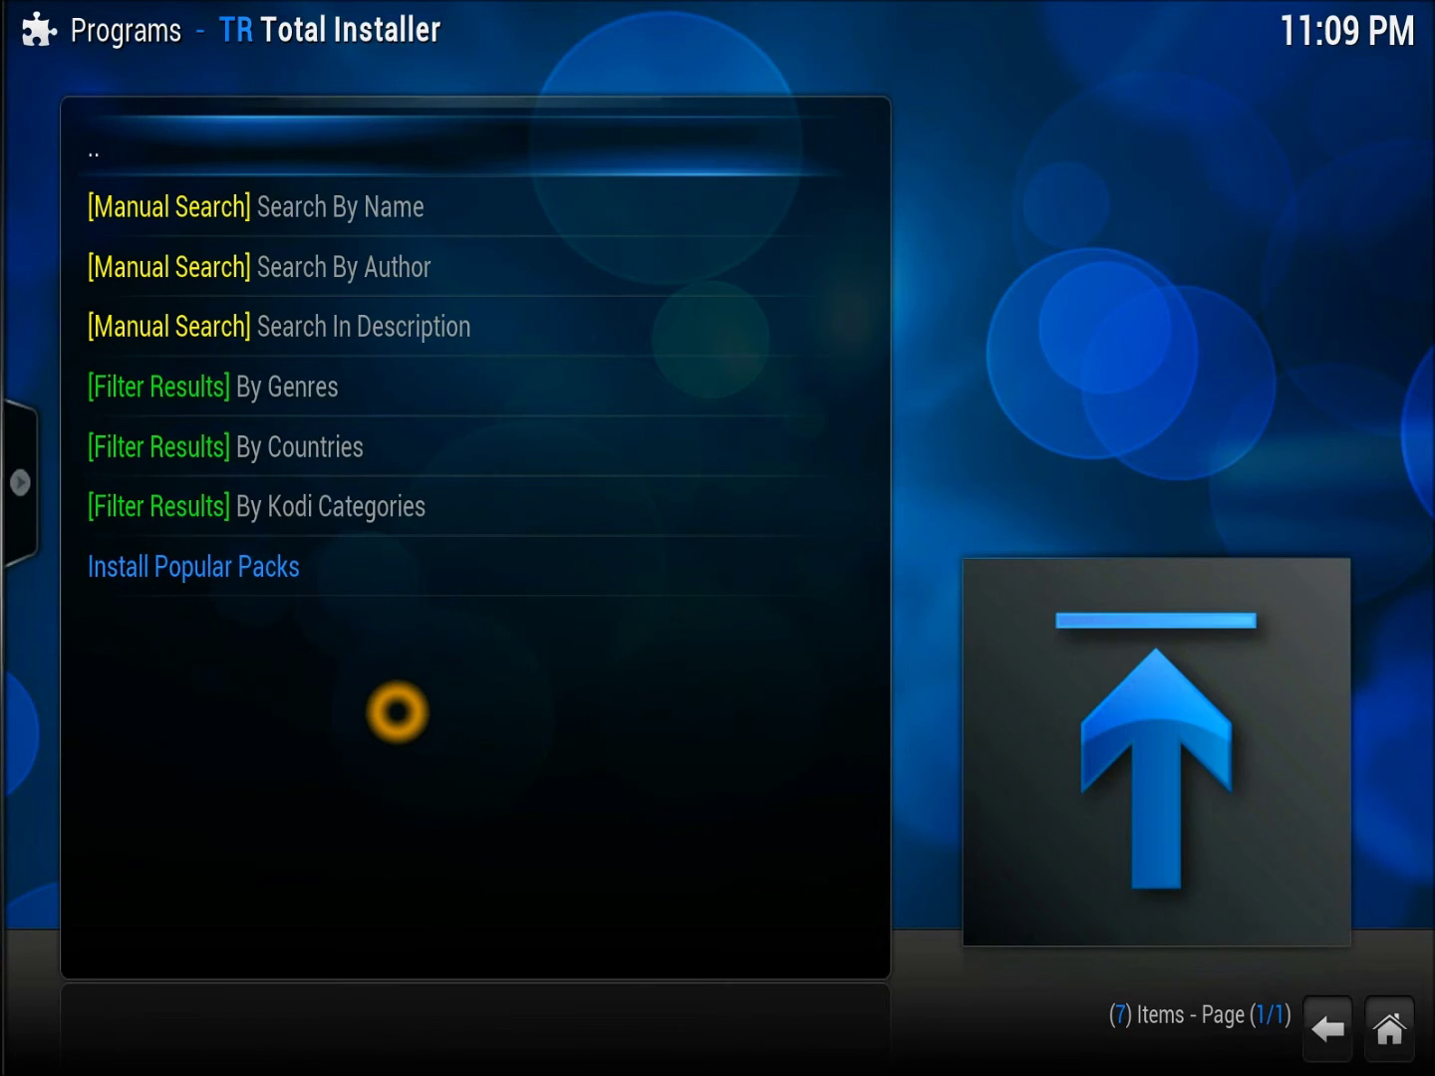
{"action": "key", "text": "Down"}
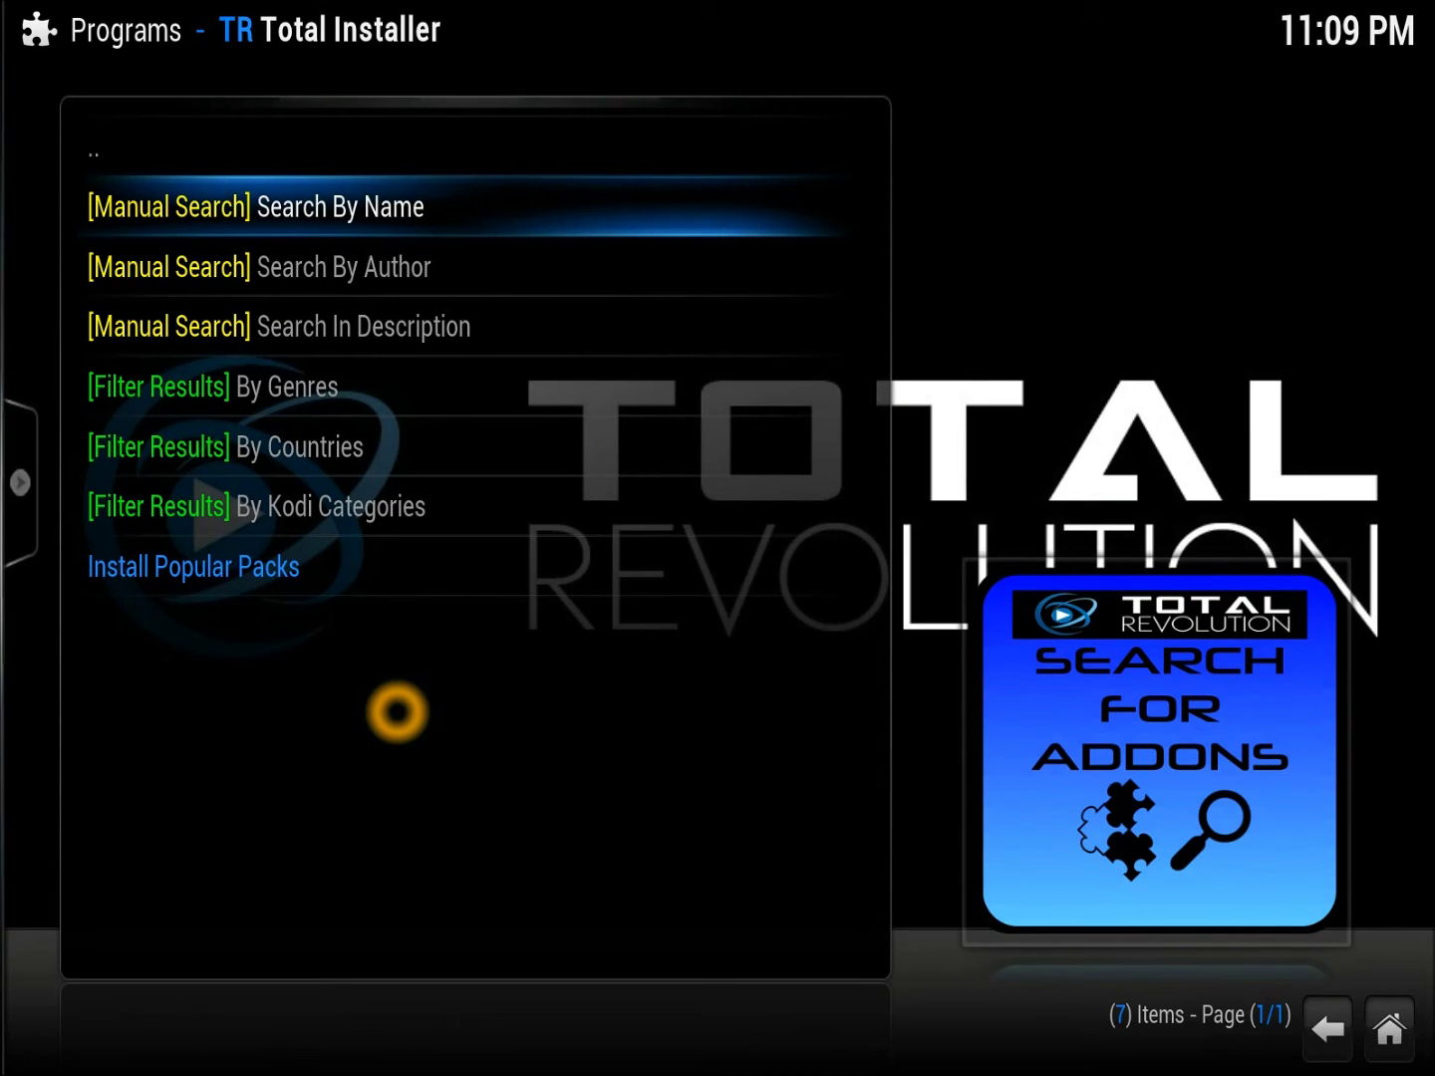
{"action": "key", "text": "Down"}
{"action": "key", "text": "Down"}
{"action": "key", "text": "Down"}
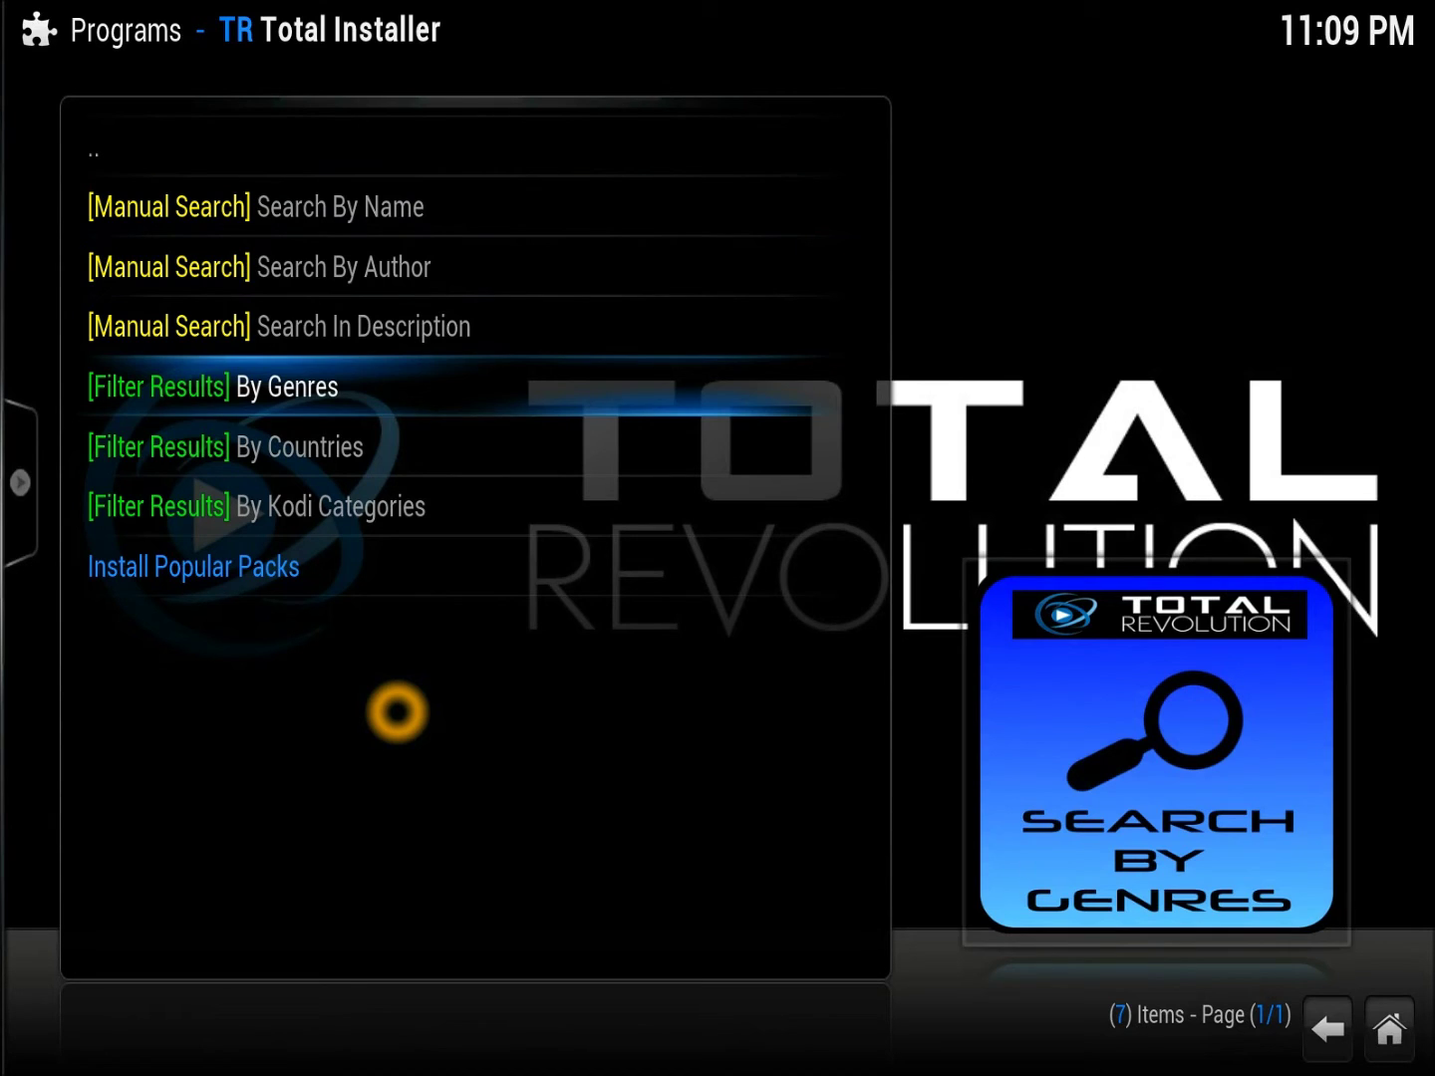
{"action": "key", "text": "Down"}
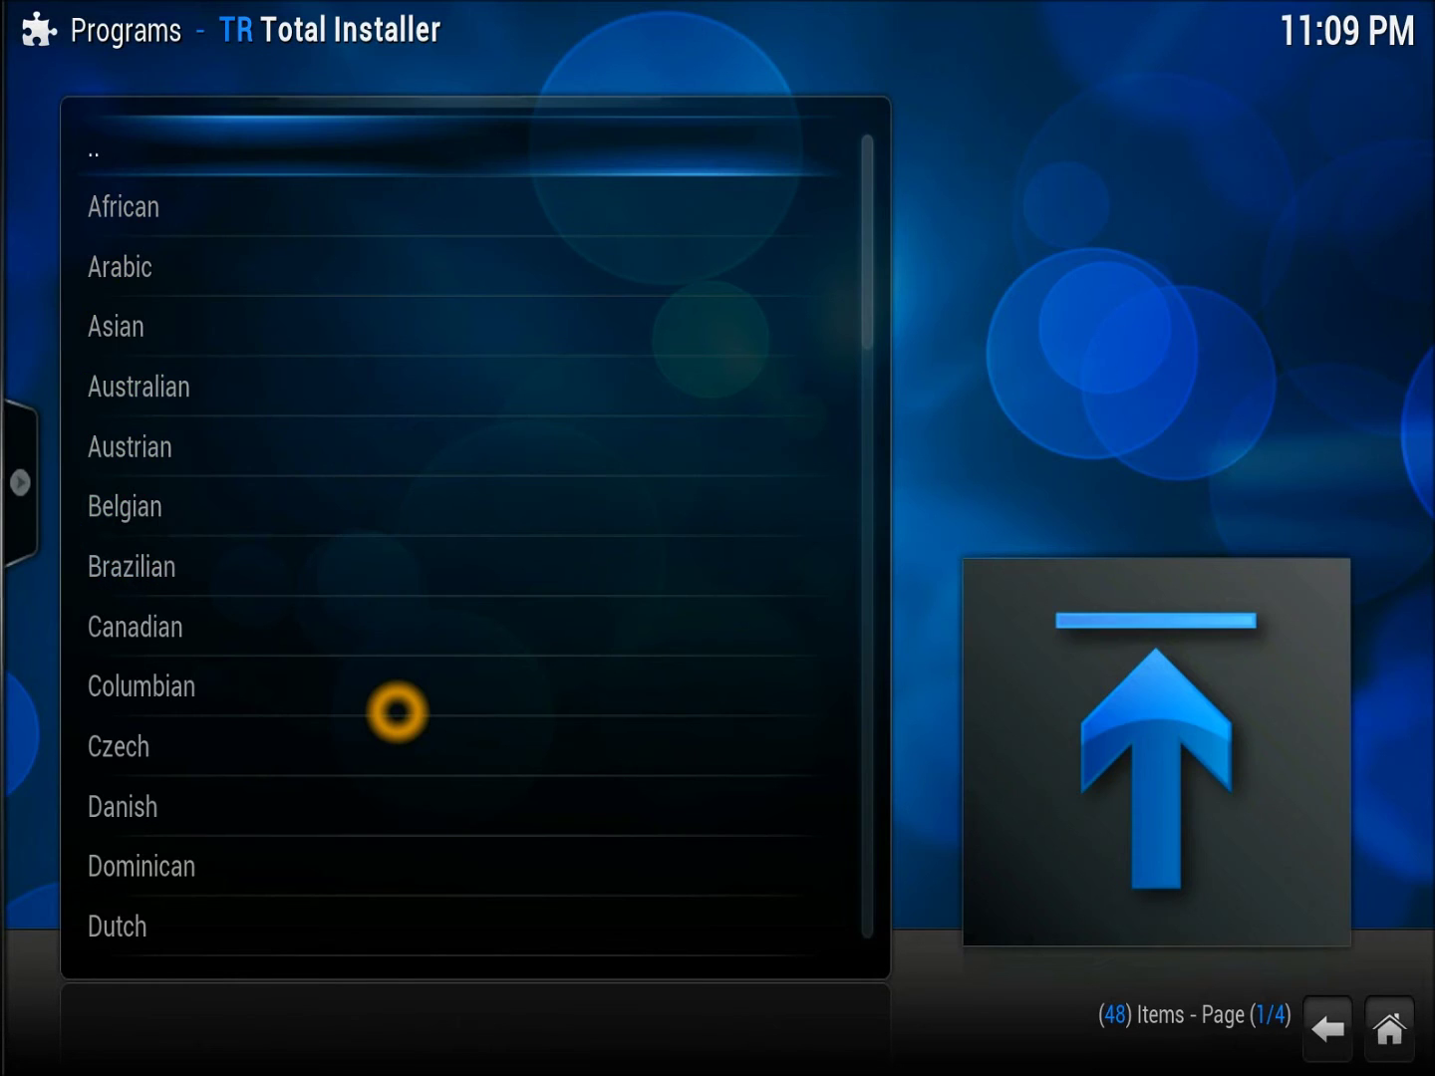
{"action": "key", "text": "Down"}
{"action": "key", "text": "Down"}
{"action": "key", "text": "Down"}
{"action": "key", "text": "Down"}
{"action": "key", "text": "Down"}
{"action": "key", "text": "Down"}
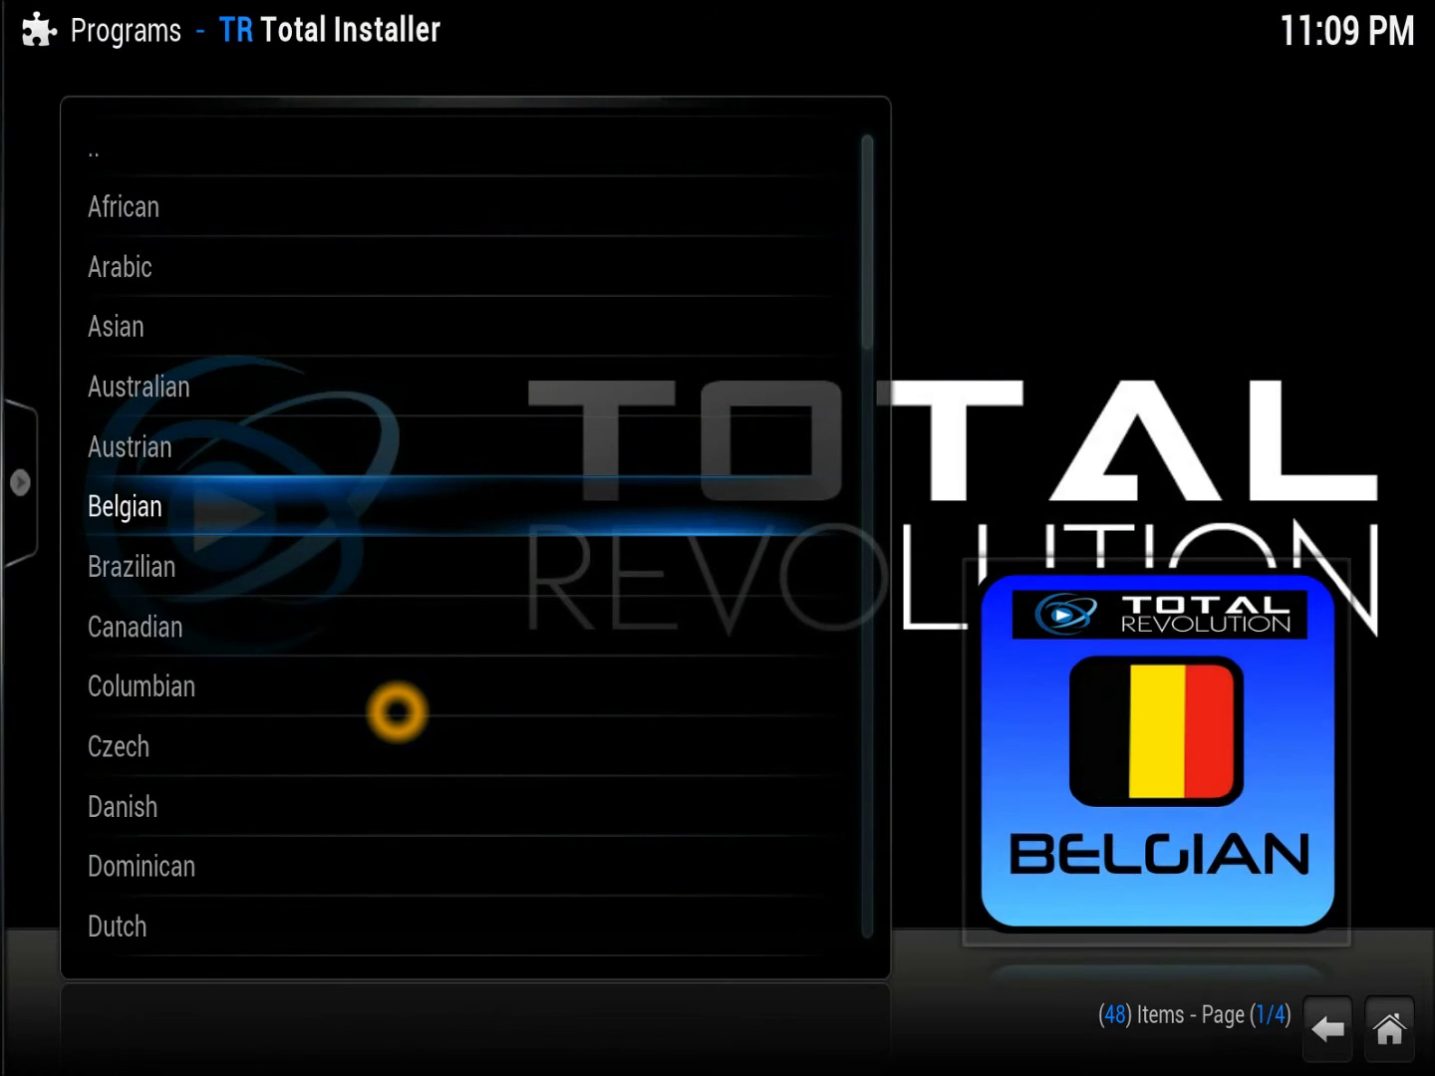
{"action": "key", "text": "Up"}
{"action": "key", "text": "Up"}
{"action": "key", "text": "Up"}
{"action": "key", "text": "Return"}
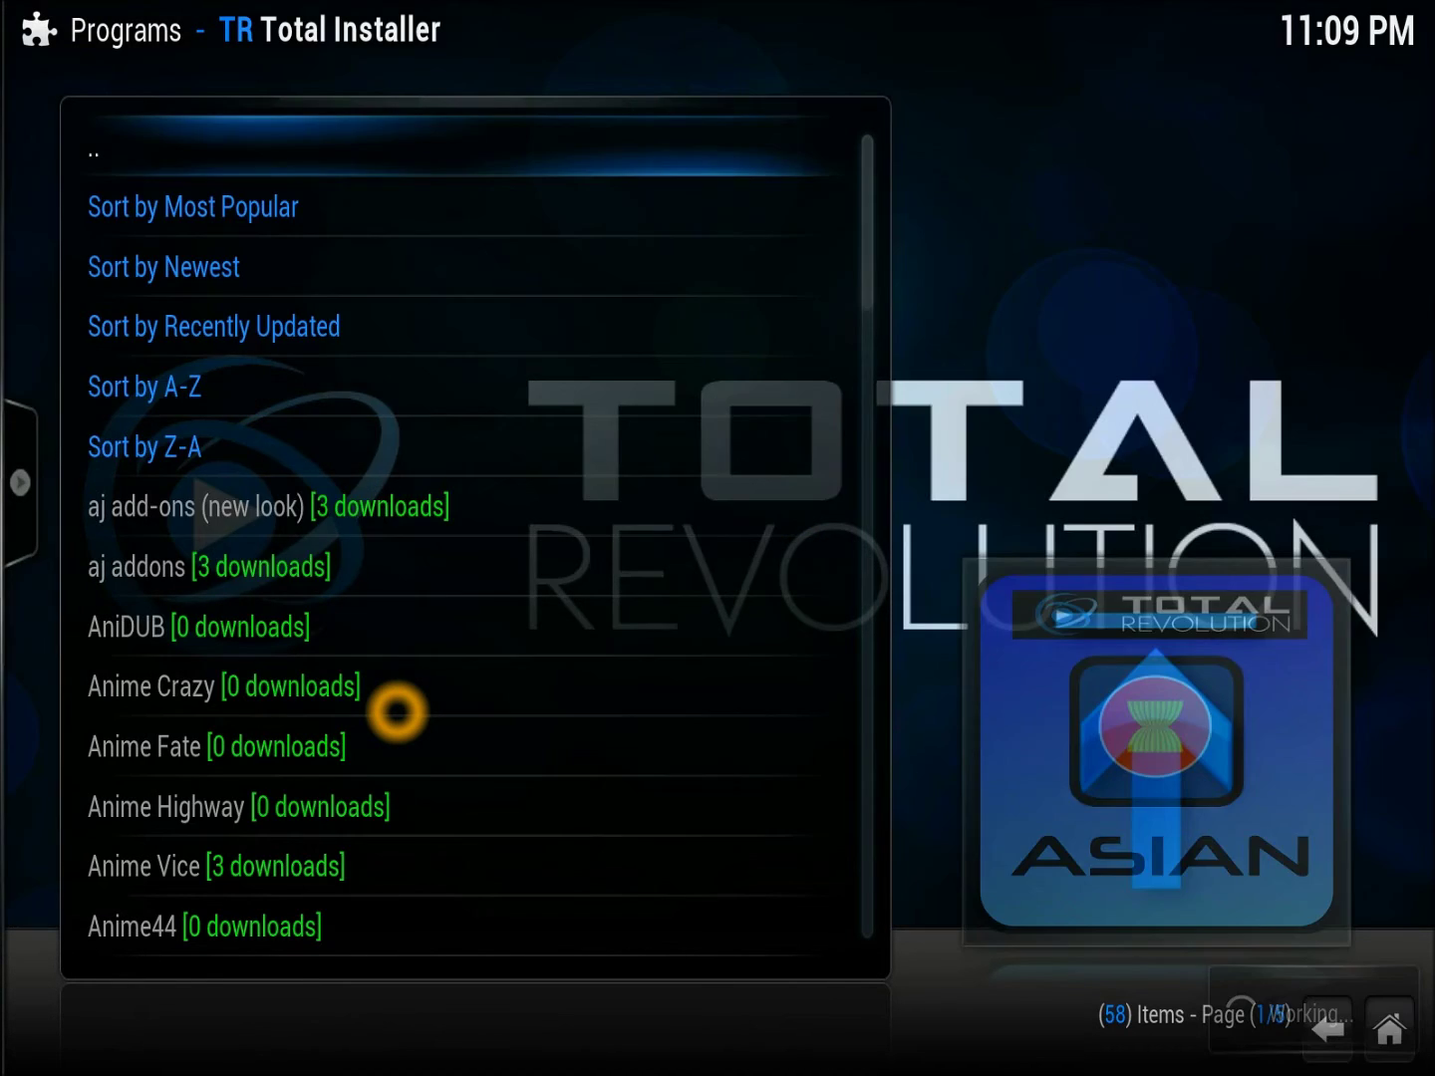
- Browse the country list down to Italian, then return to the search and filter menu
{"action": "key", "text": "Down"}
{"action": "key", "text": "Down"}
{"action": "key", "text": "Down"}
{"action": "key", "text": "Down"}
{"action": "key", "text": "Down"}
{"action": "key", "text": "Down"}
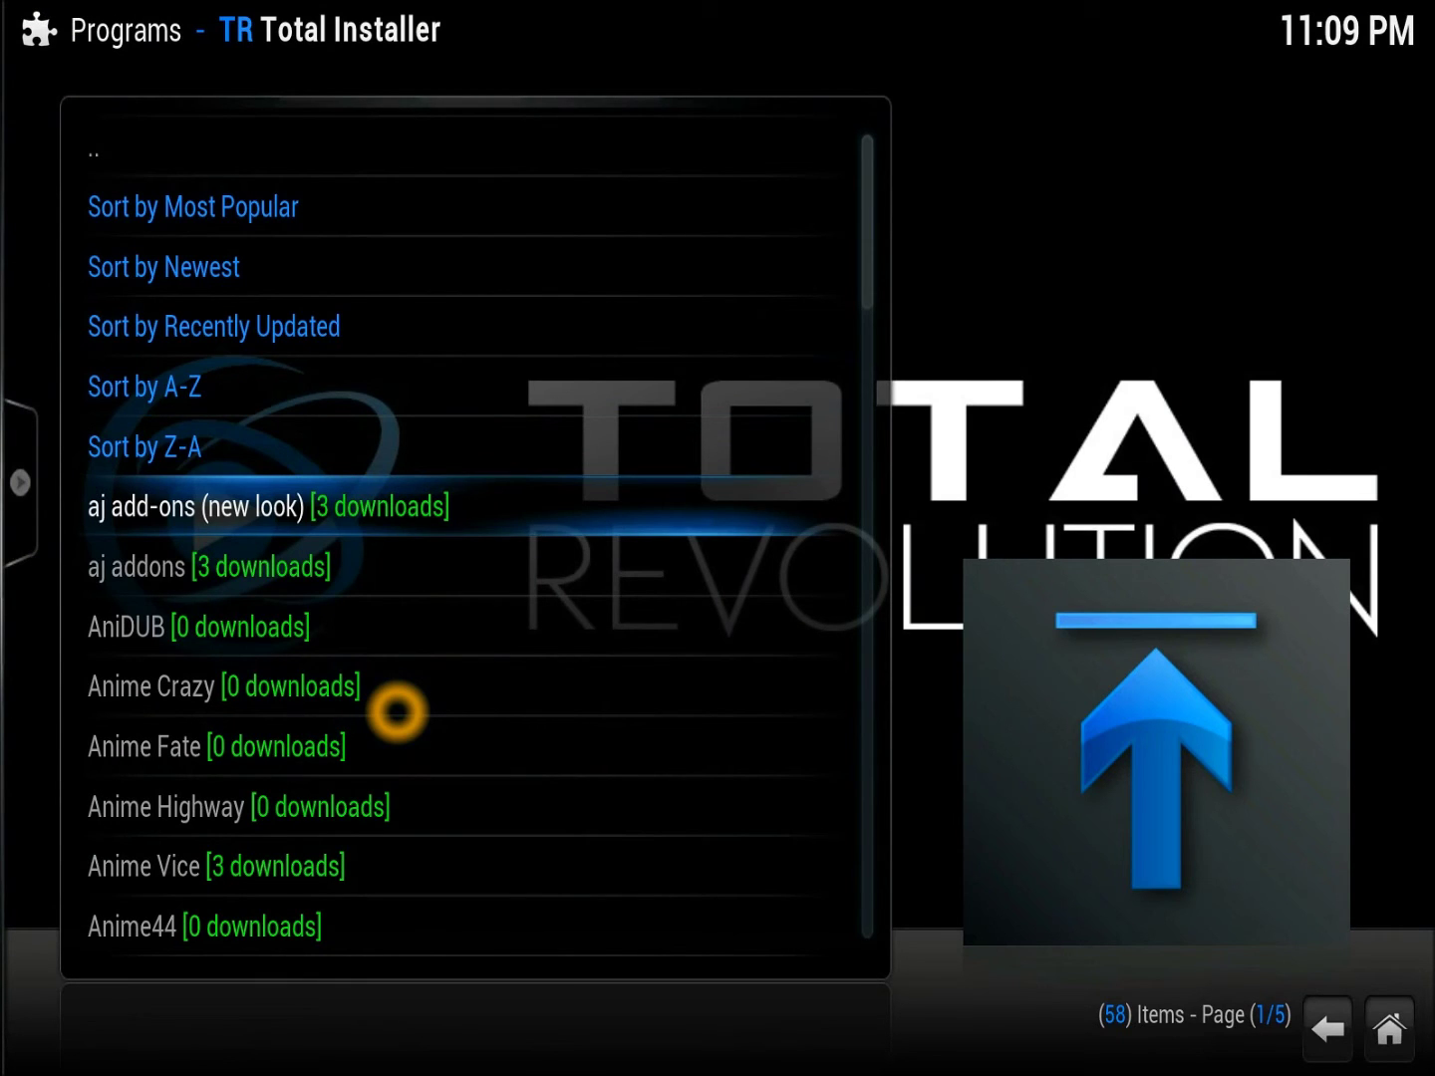
{"action": "key", "text": "BackSpace"}
{"action": "key", "text": "Down"}
{"action": "key", "text": "Down"}
{"action": "key", "text": "Down"}
{"action": "key", "text": "Down"}
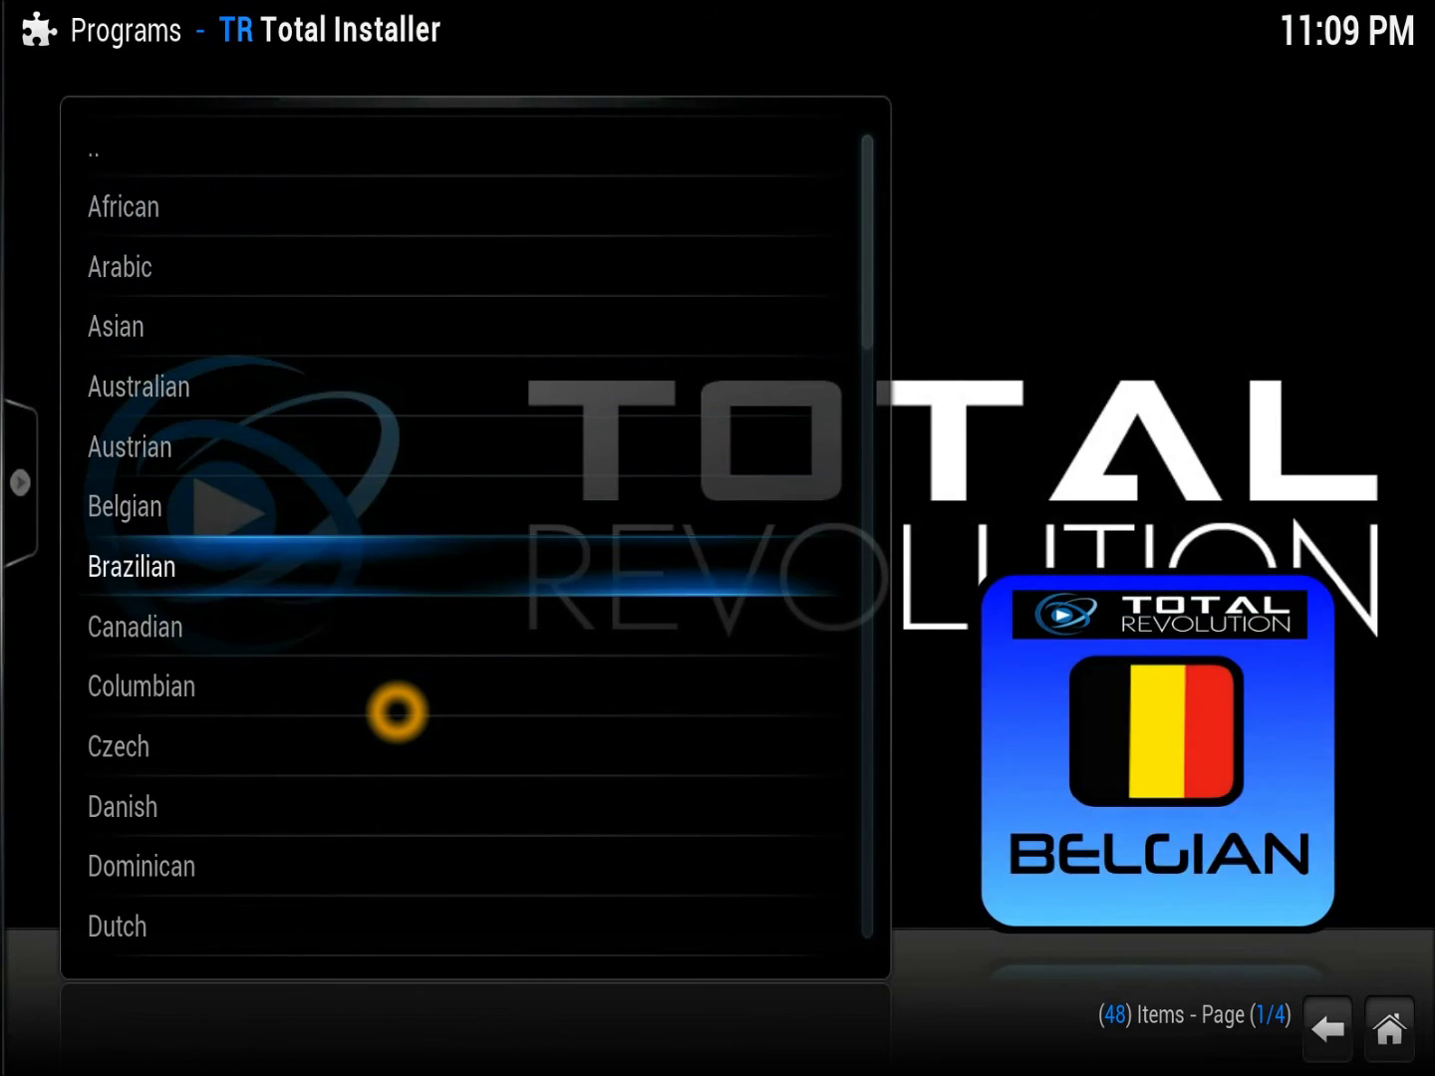
{"action": "key", "text": "Down"}
{"action": "key", "text": "Down"}
{"action": "key", "text": "Down"}
{"action": "key", "text": "Down"}
{"action": "key", "text": "Down"}
{"action": "key", "text": "Down"}
{"action": "key", "text": "Down"}
{"action": "key", "text": "Down"}
{"action": "key", "text": "Down"}
{"action": "key", "text": "Down"}
{"action": "key", "text": "Down"}
{"action": "key", "text": "Down"}
{"action": "key", "text": "Down"}
{"action": "key", "text": "Down"}
{"action": "key", "text": "Down"}
{"action": "key", "text": "Down"}
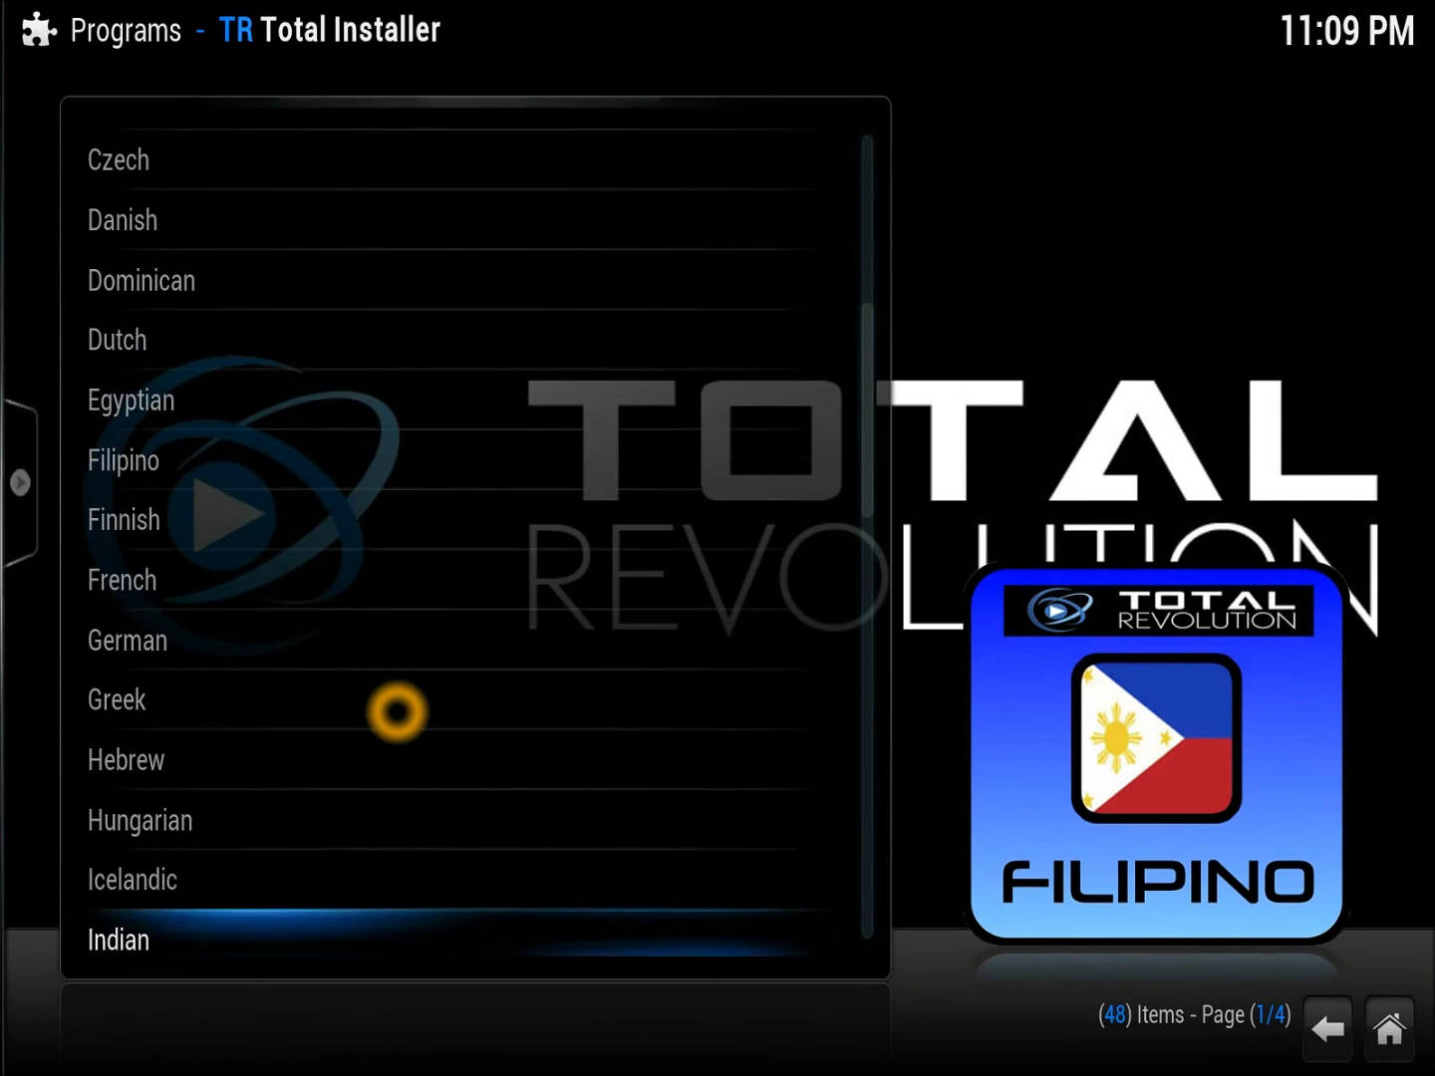
{"action": "key", "text": "Down"}
{"action": "key", "text": "Down"}
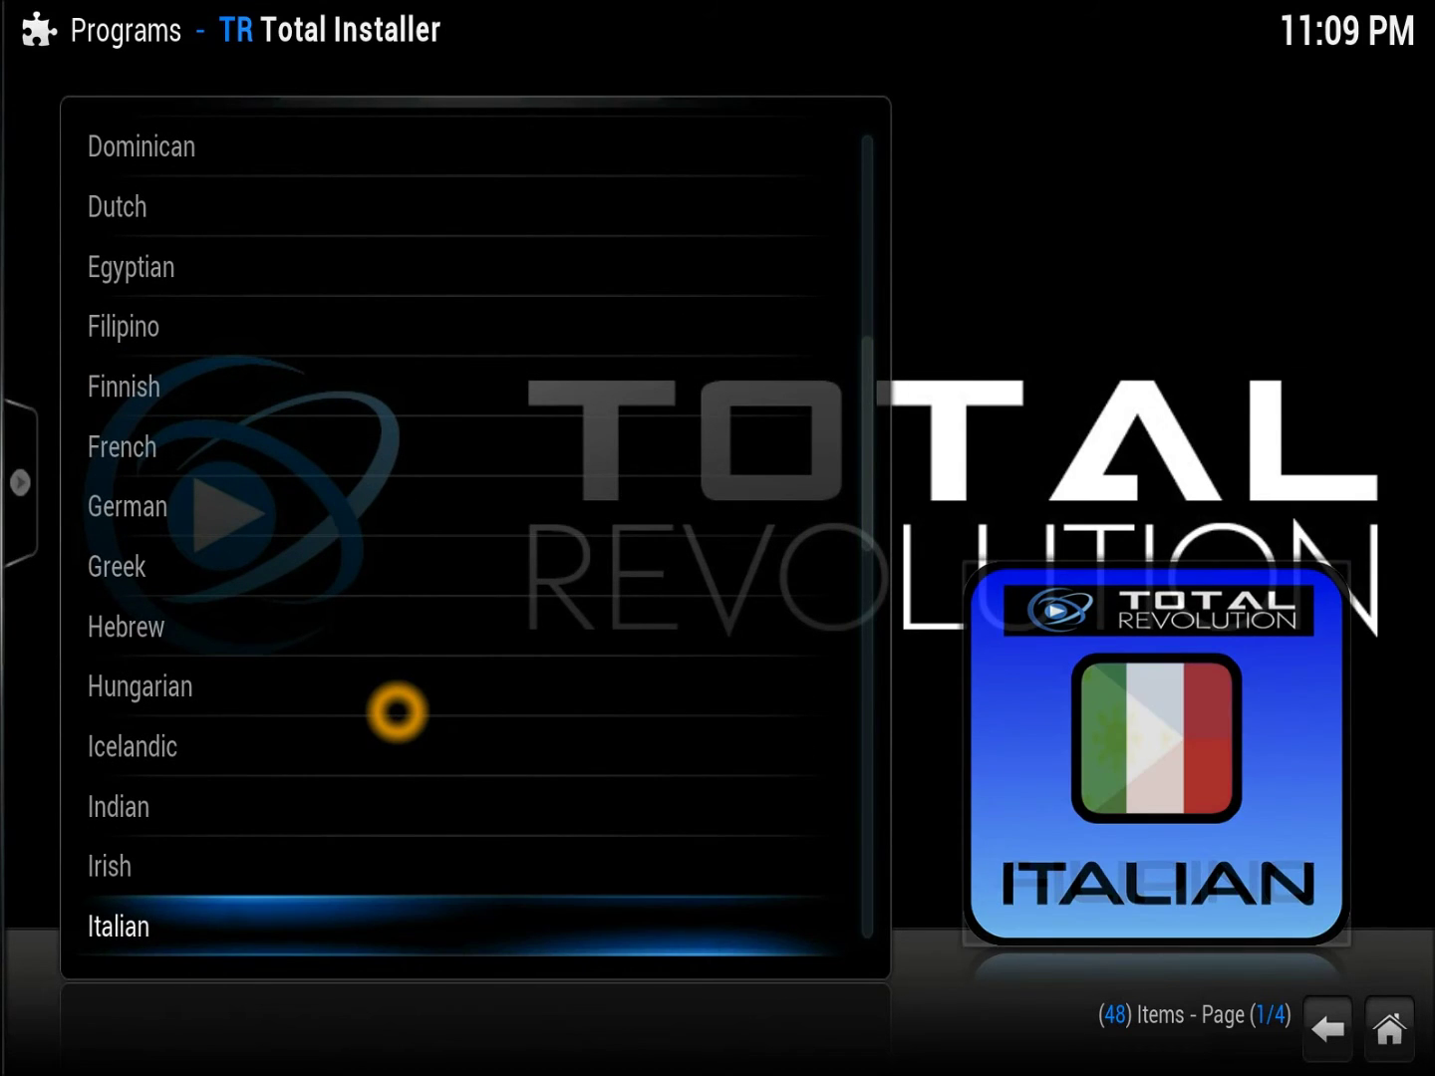
{"action": "key", "text": "BackSpace"}
{"action": "key", "text": "Down"}
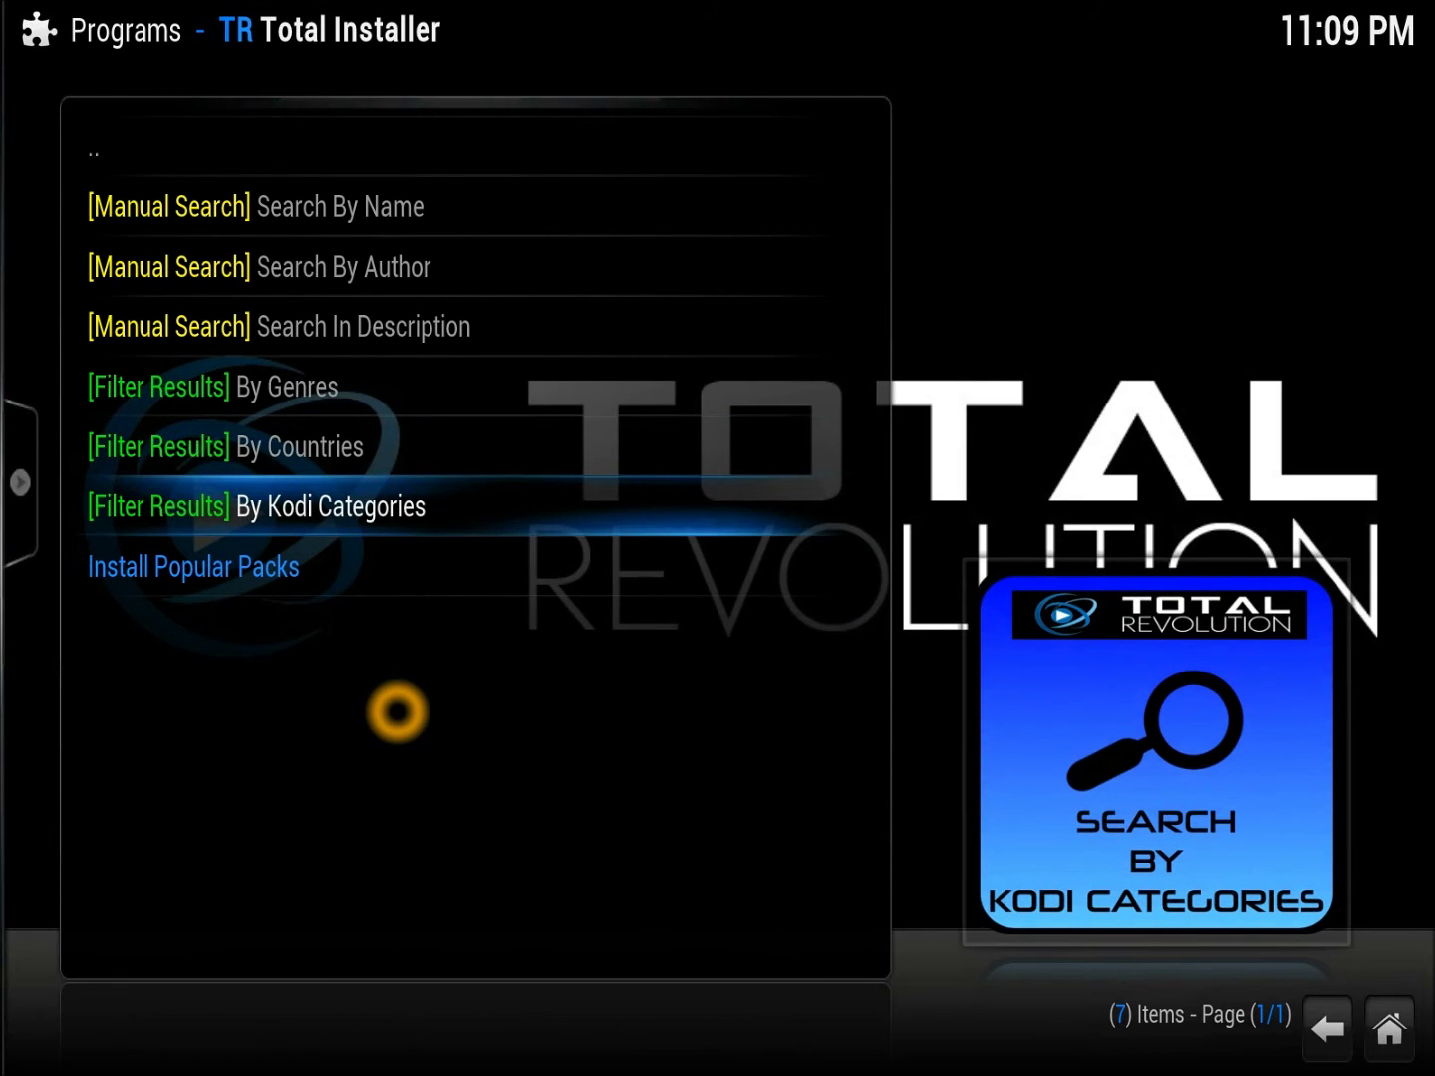
- Browse the By Kodi Categories filter list and return to the search menu
{"action": "key", "text": "Return"}
{"action": "key", "text": "Down"}
{"action": "key", "text": "Down"}
{"action": "key", "text": "Down"}
{"action": "key", "text": "Down"}
{"action": "key", "text": "Down"}
{"action": "key", "text": "Down"}
{"action": "key", "text": "Down"}
{"action": "key", "text": "Down"}
{"action": "key", "text": "Down"}
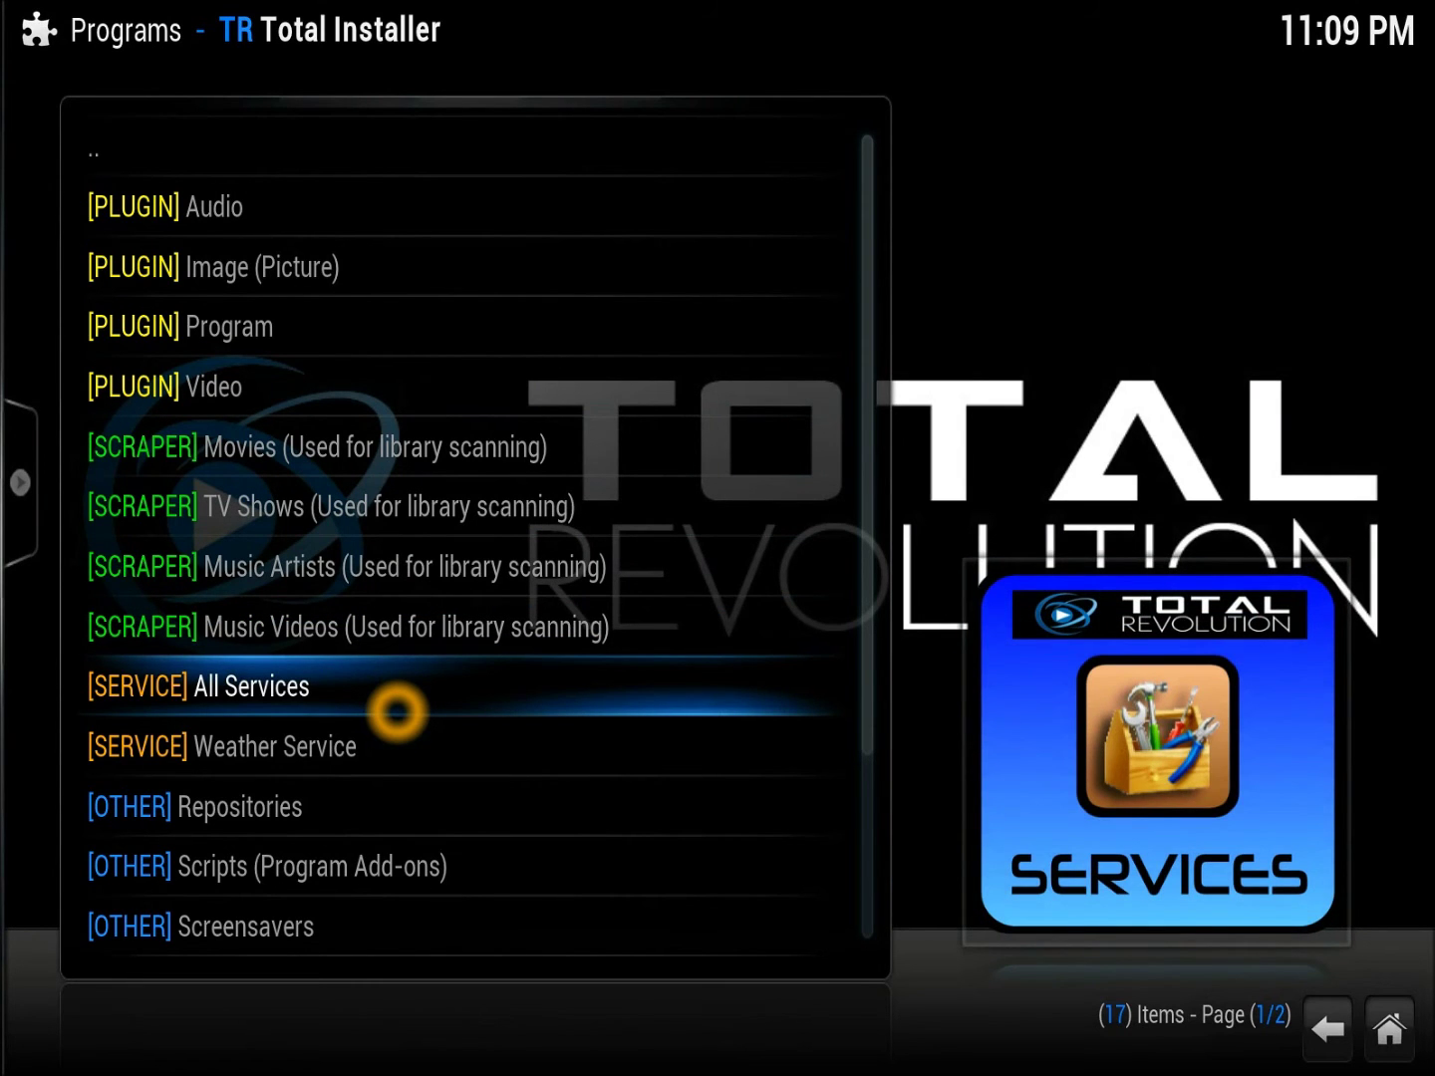
{"action": "key", "text": "BackSpace"}
- Try Install Popular Packs, which fails, then return to Total Installer's main menu
{"action": "key", "text": "Down"}
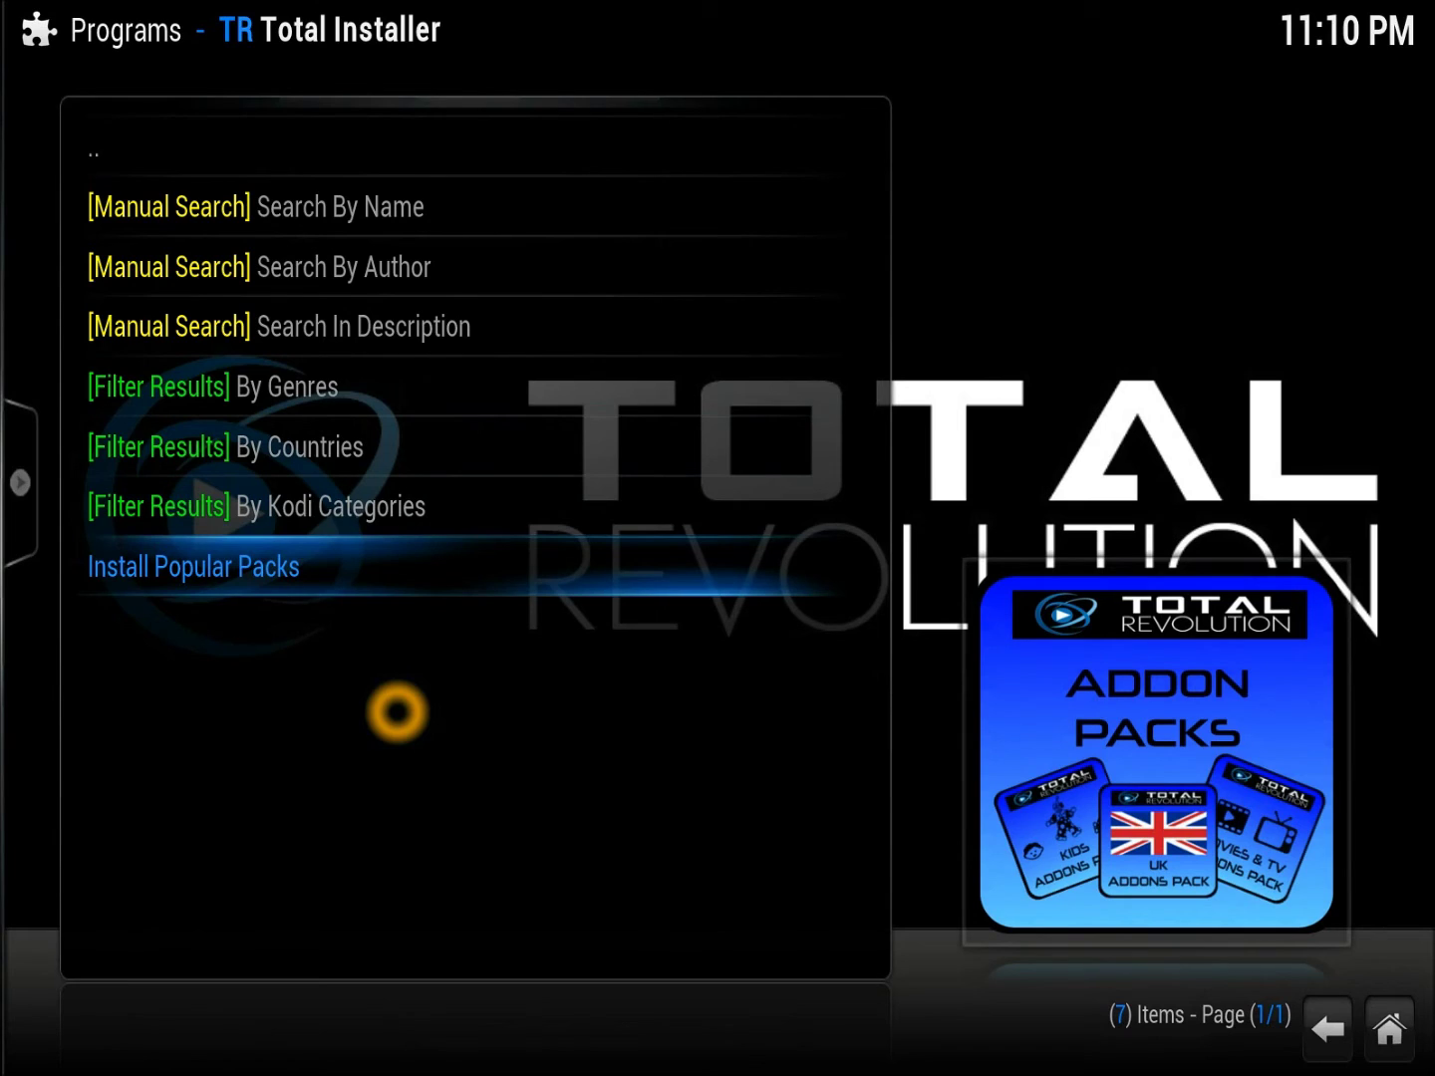
{"action": "key", "text": "Return"}
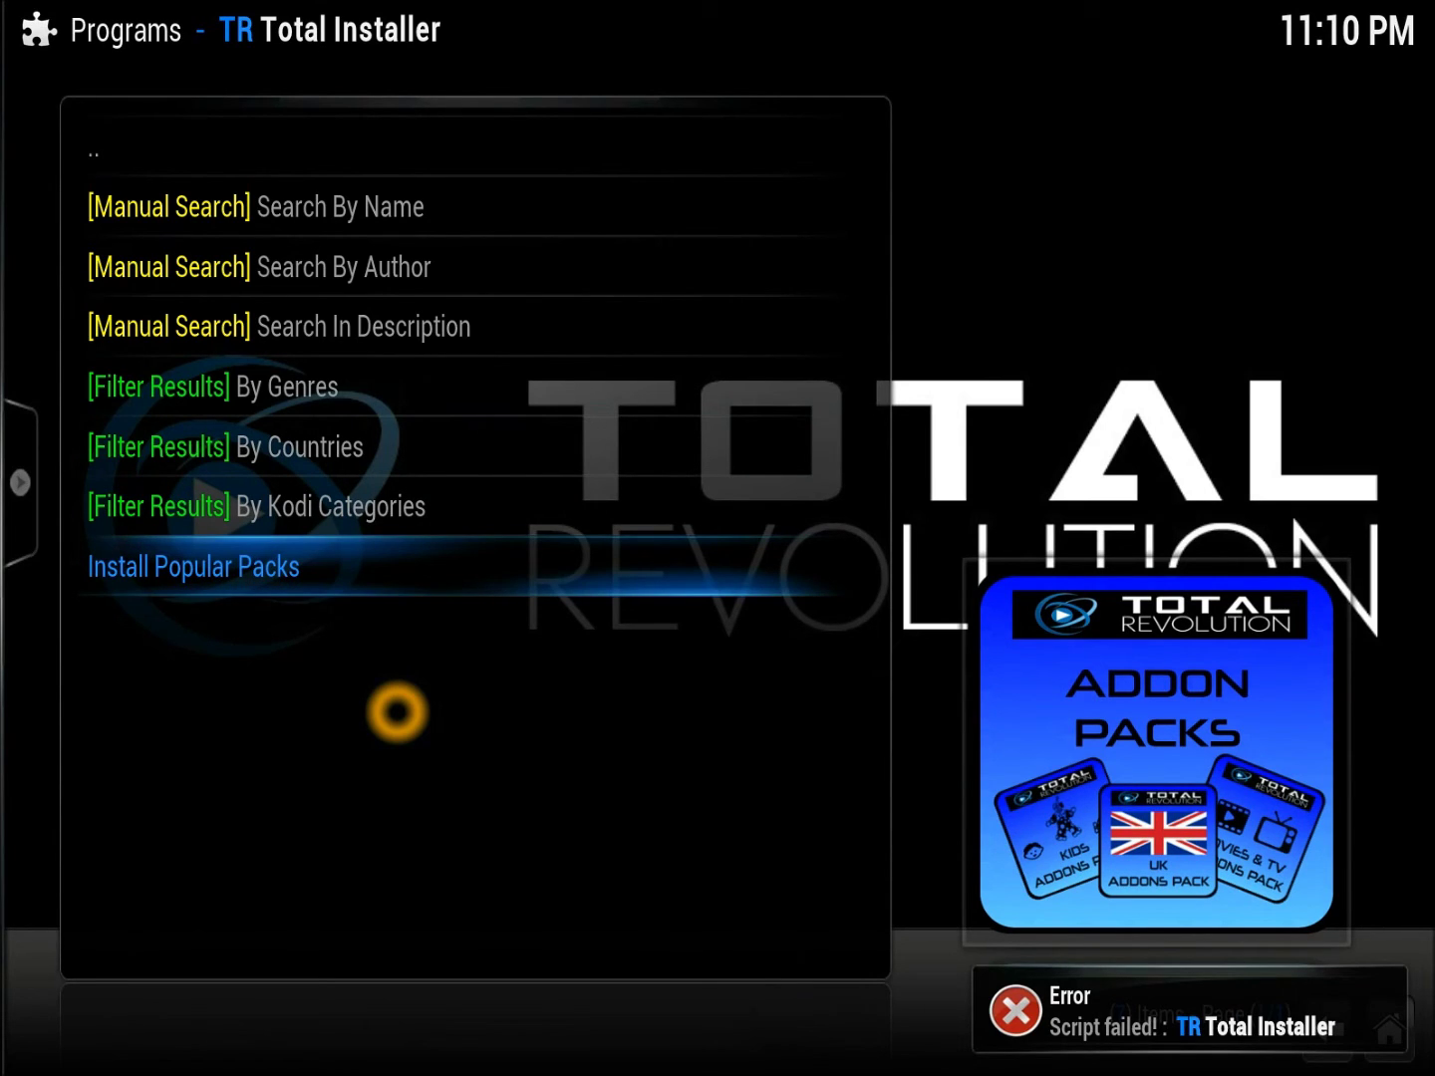
{"action": "key", "text": "Up"}
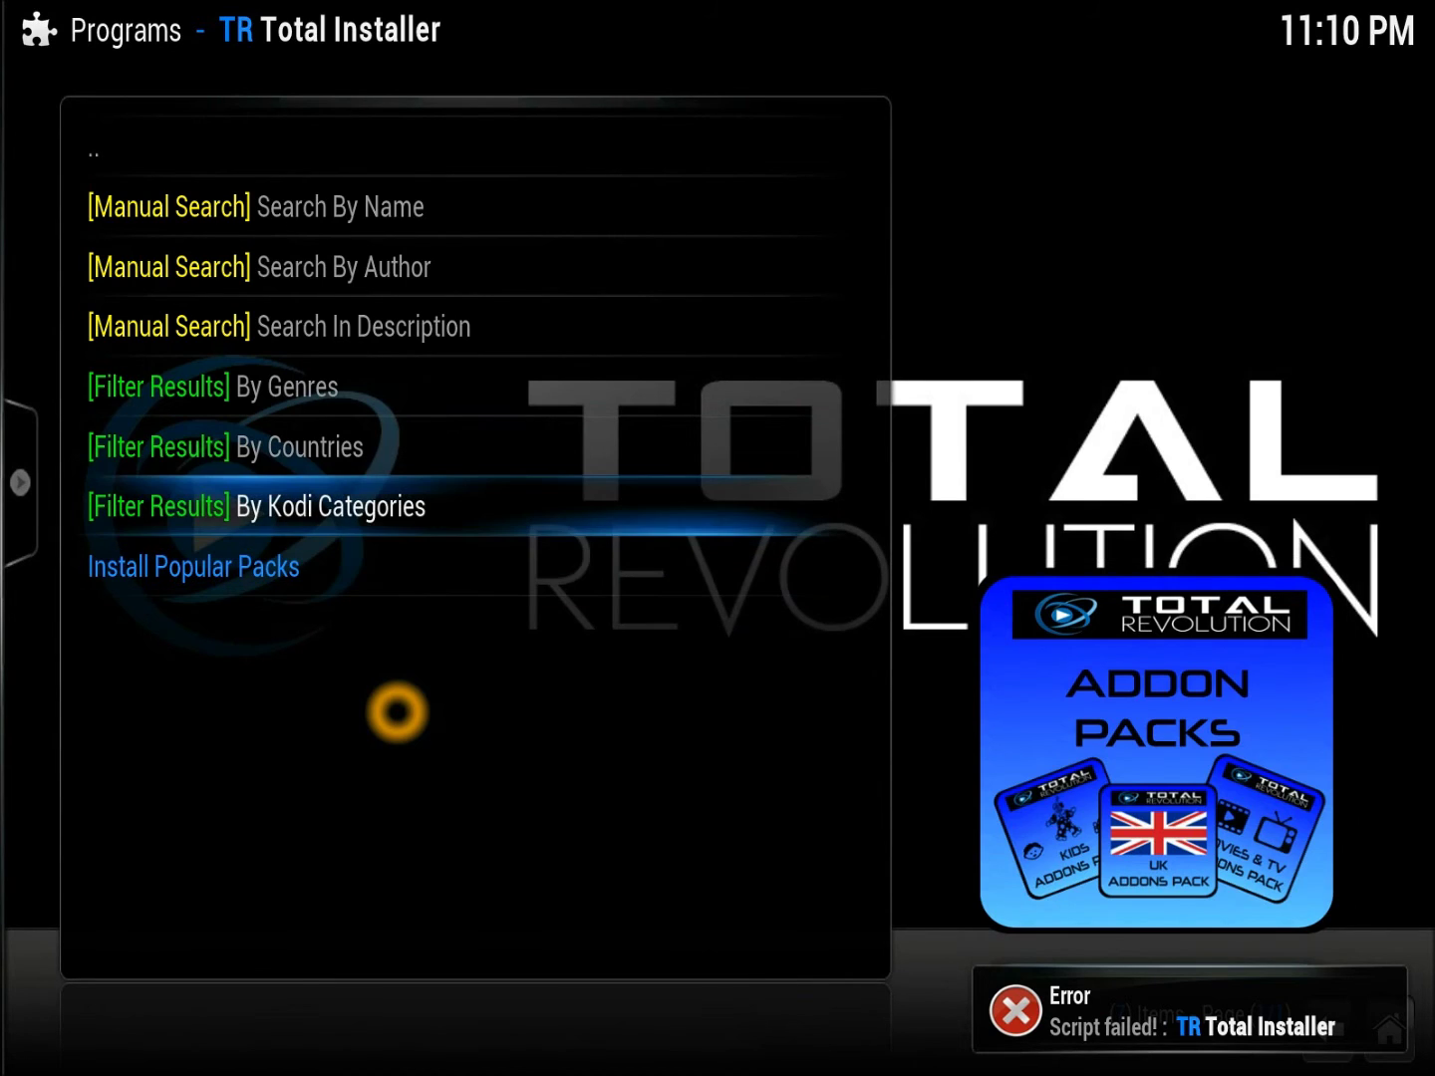
{"action": "key", "text": "BackSpace"}
{"action": "key", "text": "Down"}
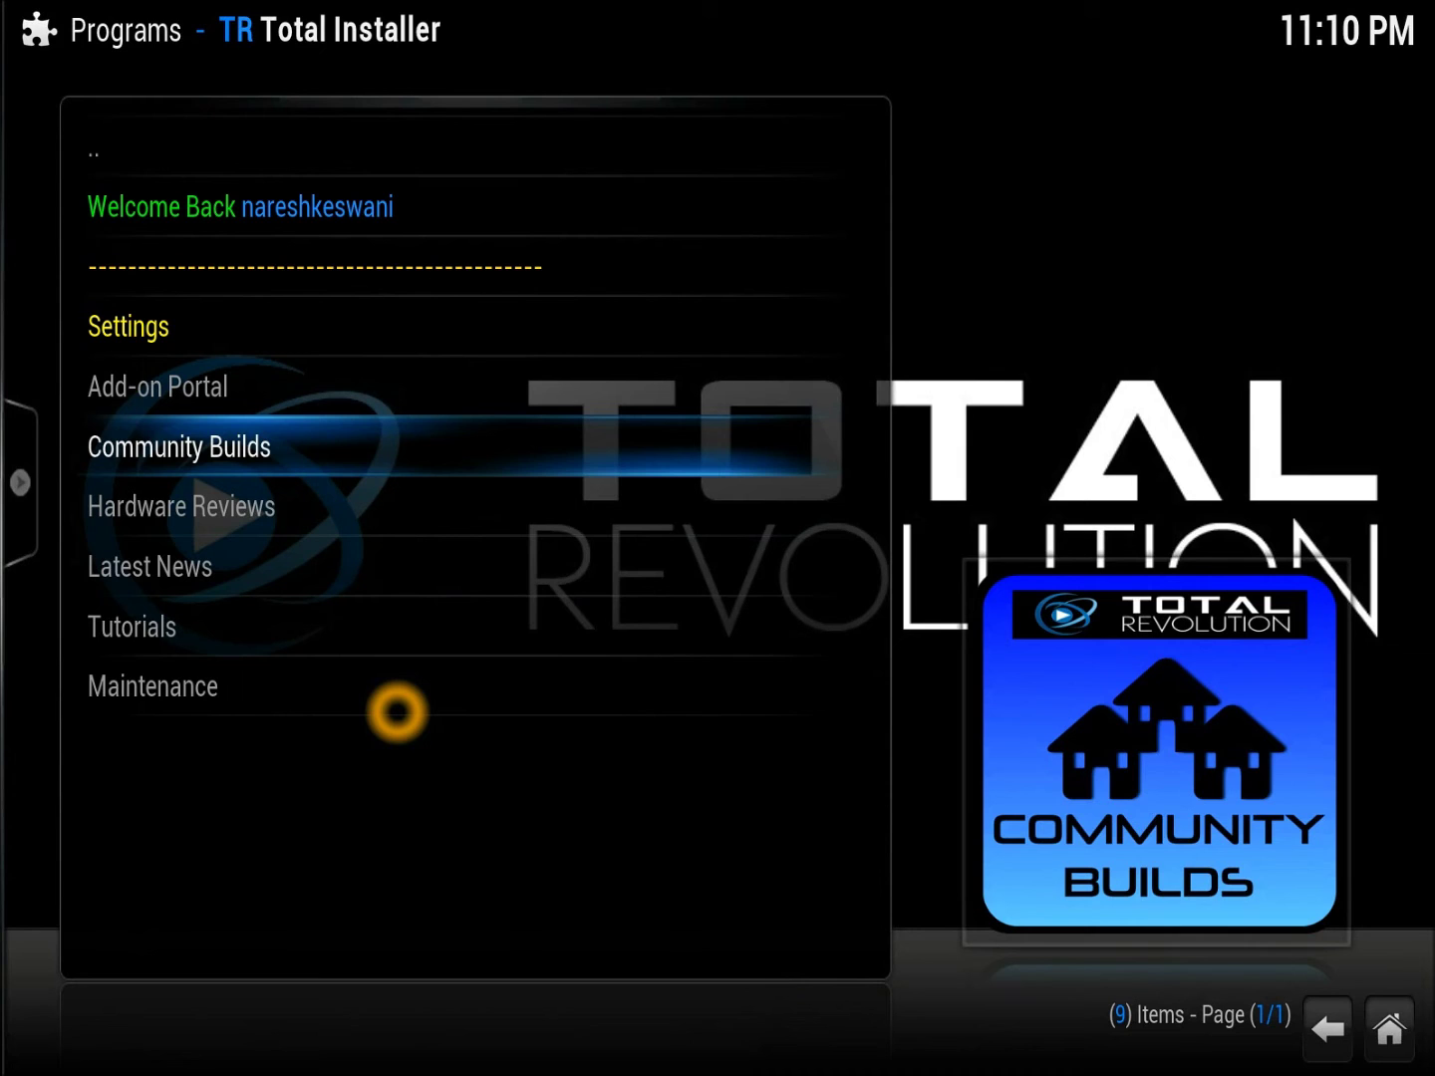
{"action": "key", "text": "Down"}
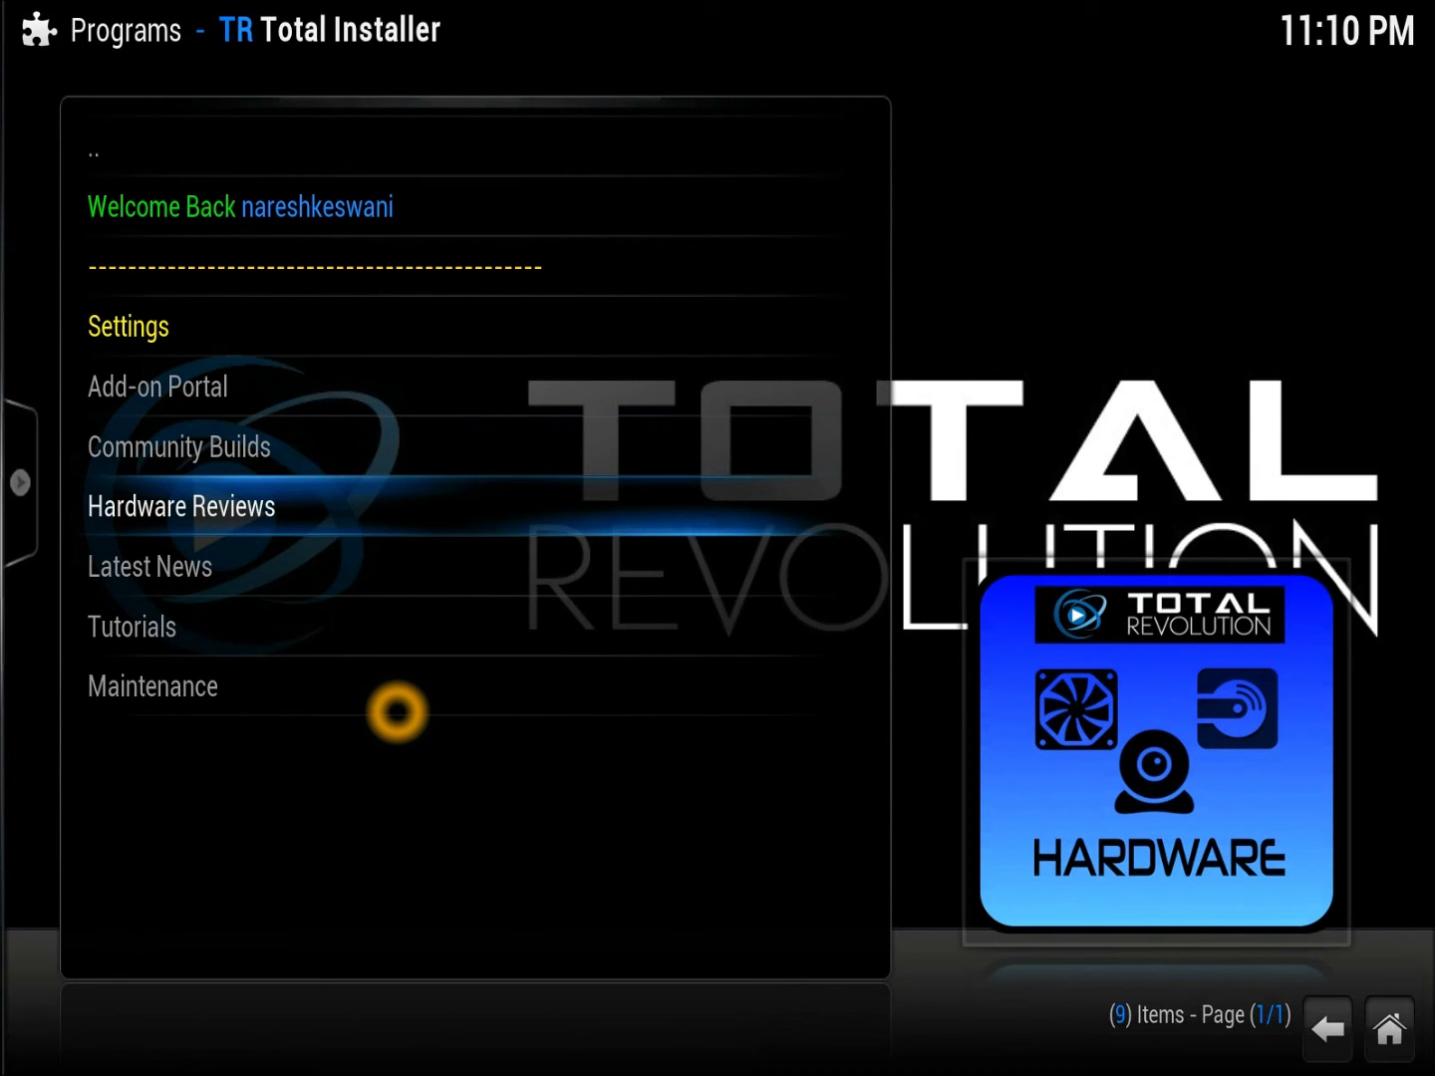
{"action": "key", "text": "Down"}
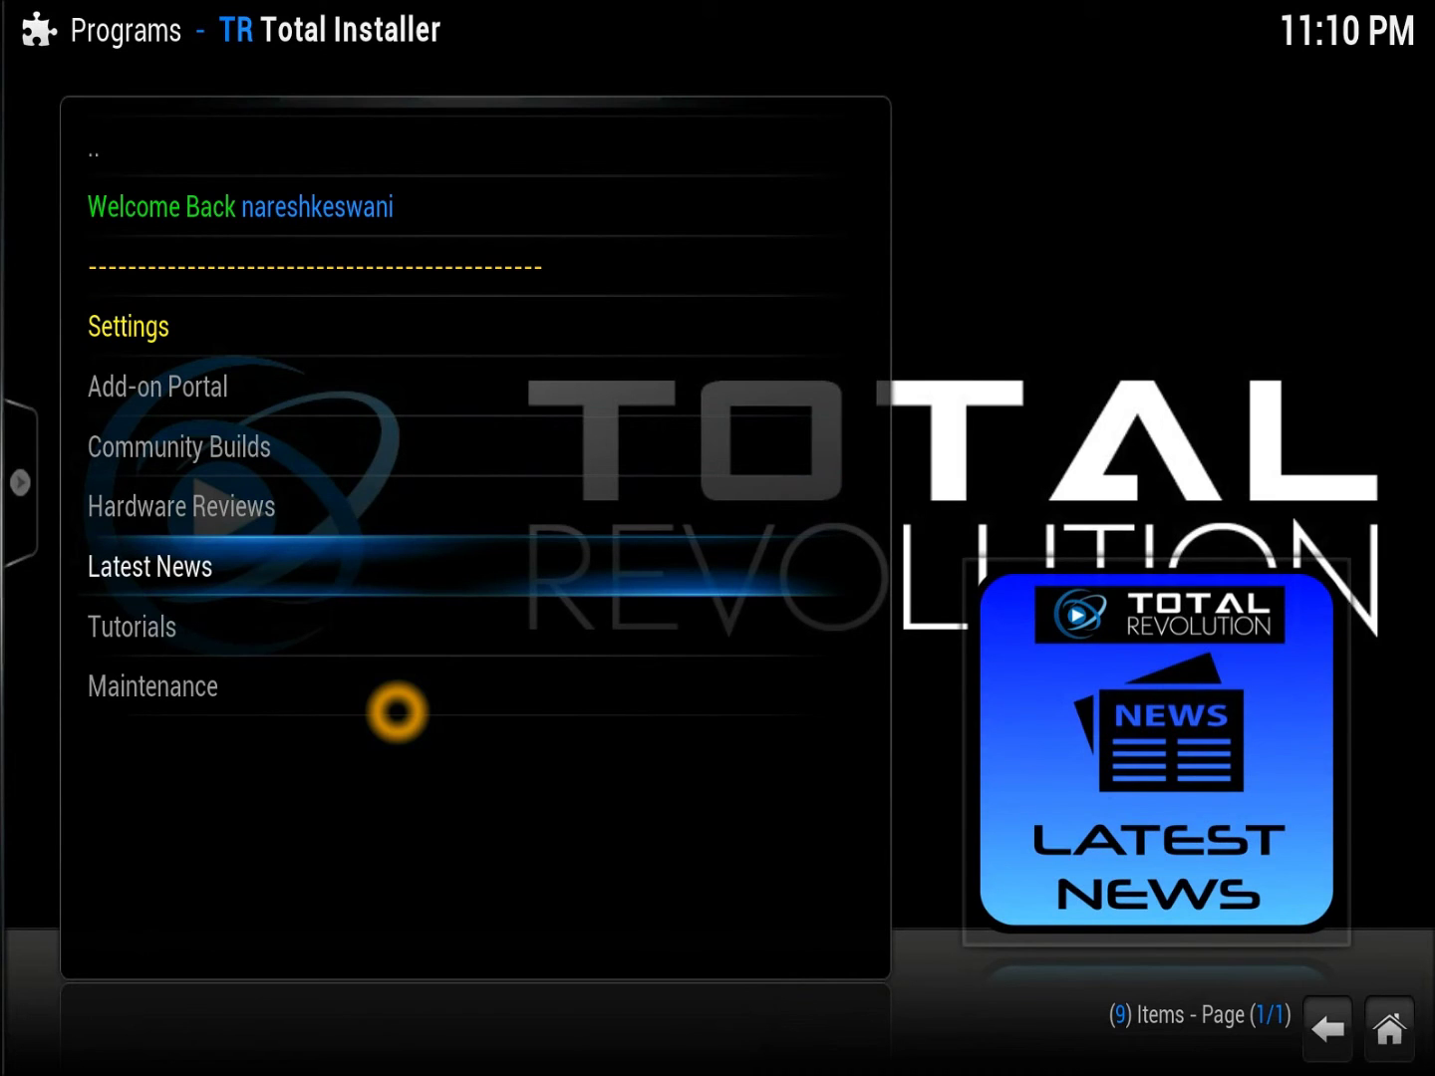
{"action": "key", "text": "Down"}
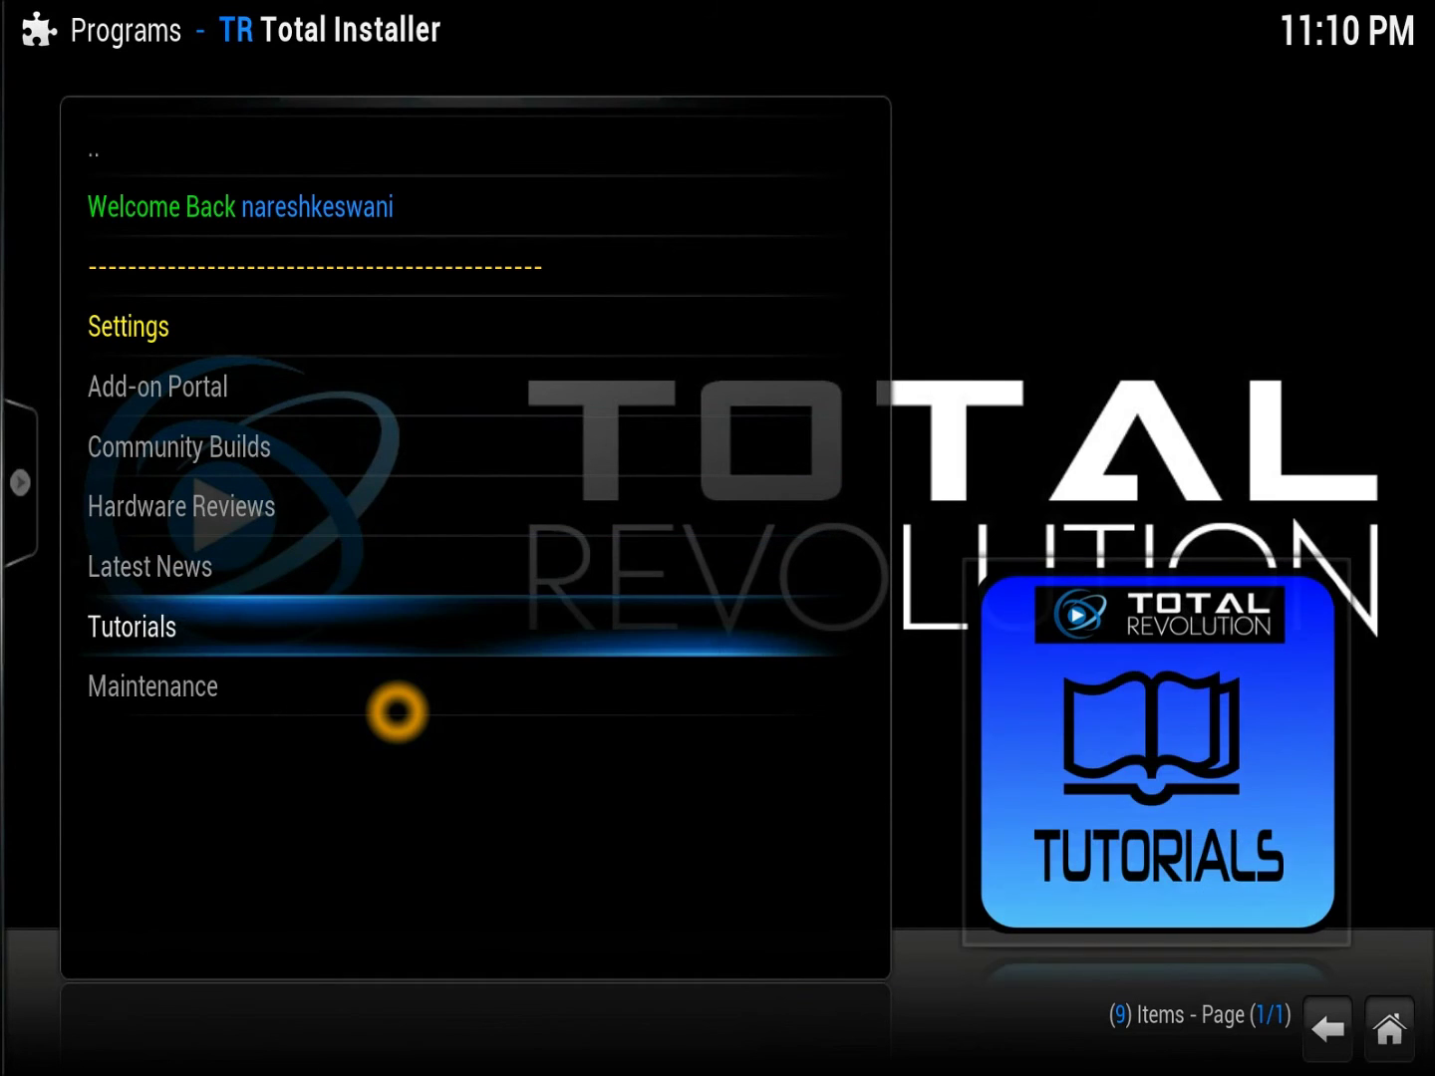
- Browse the Tutorials guide list past Manual Search and All Guides into the platform guides
{"action": "key", "text": "Return"}
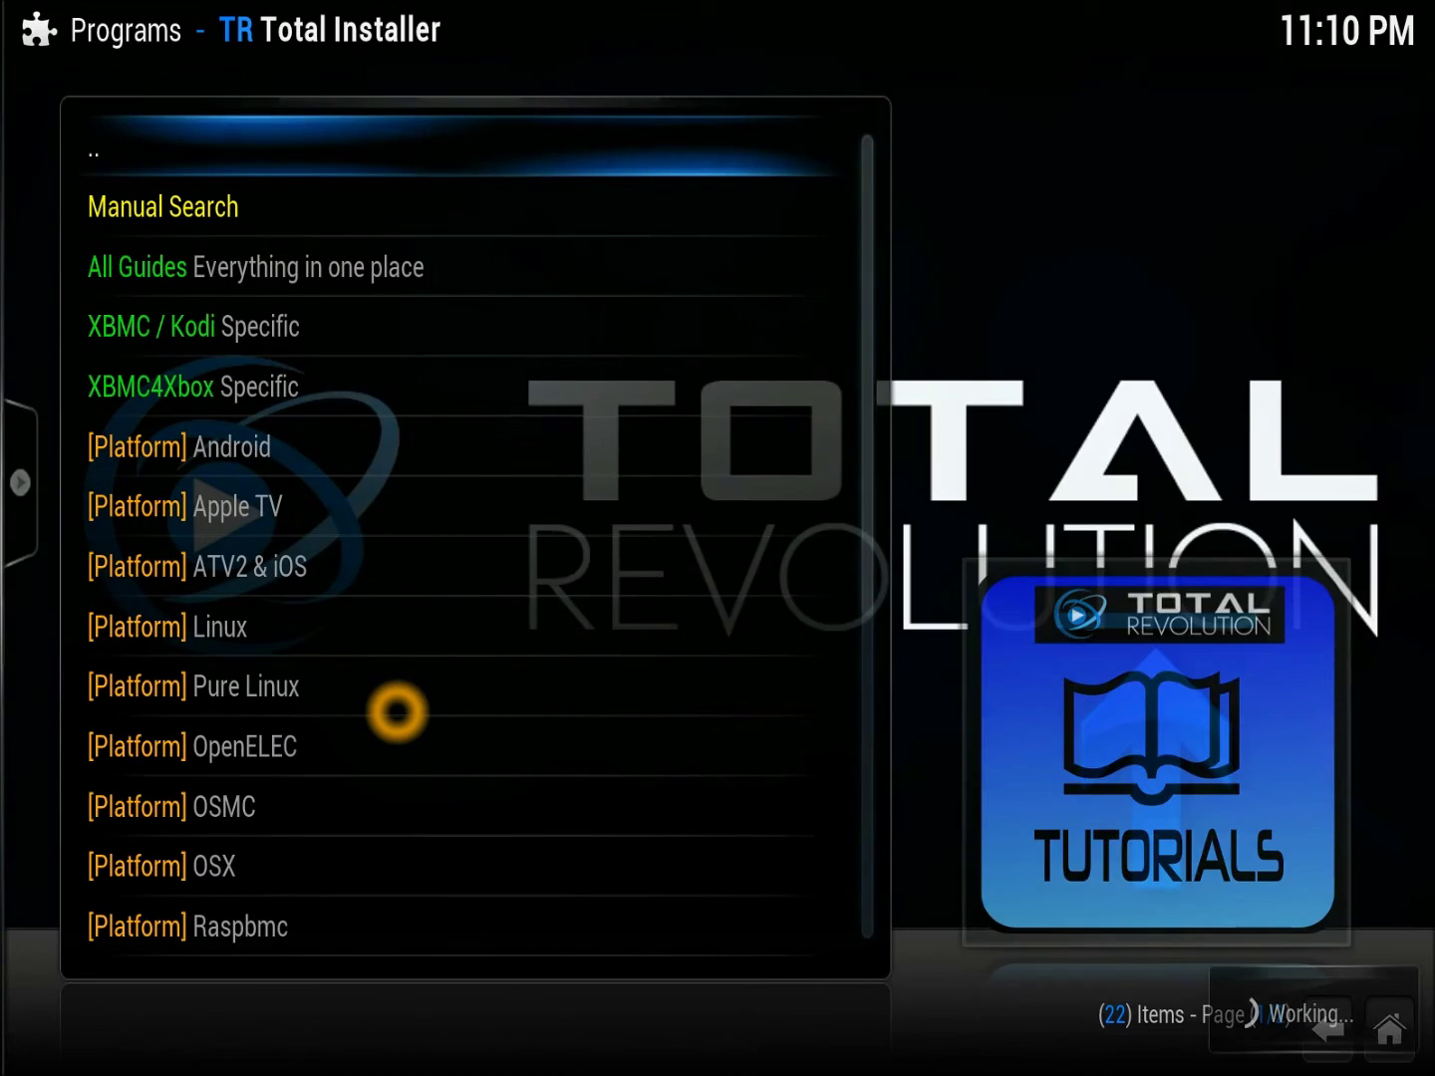
{"action": "key", "text": "Down"}
{"action": "key", "text": "Down"}
{"action": "key", "text": "Down"}
{"action": "key", "text": "Down"}
{"action": "key", "text": "Down"}
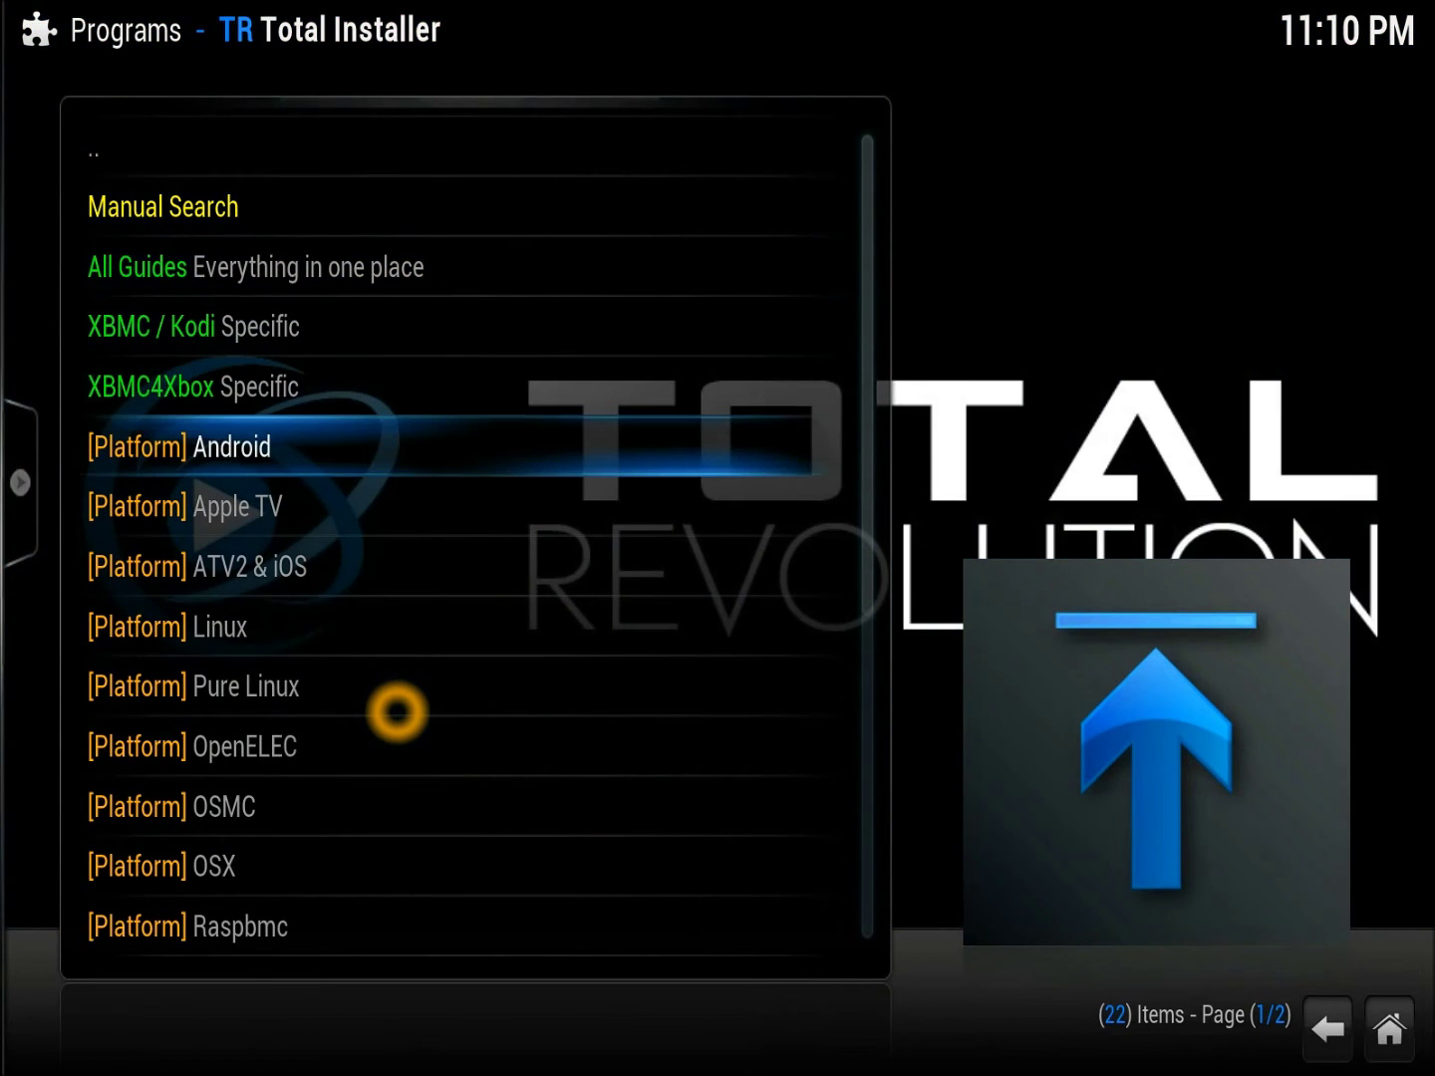
{"action": "key", "text": "Down"}
{"action": "key", "text": "Down"}
{"action": "key", "text": "Down"}
{"action": "key", "text": "Down"}
{"action": "key", "text": "Down"}
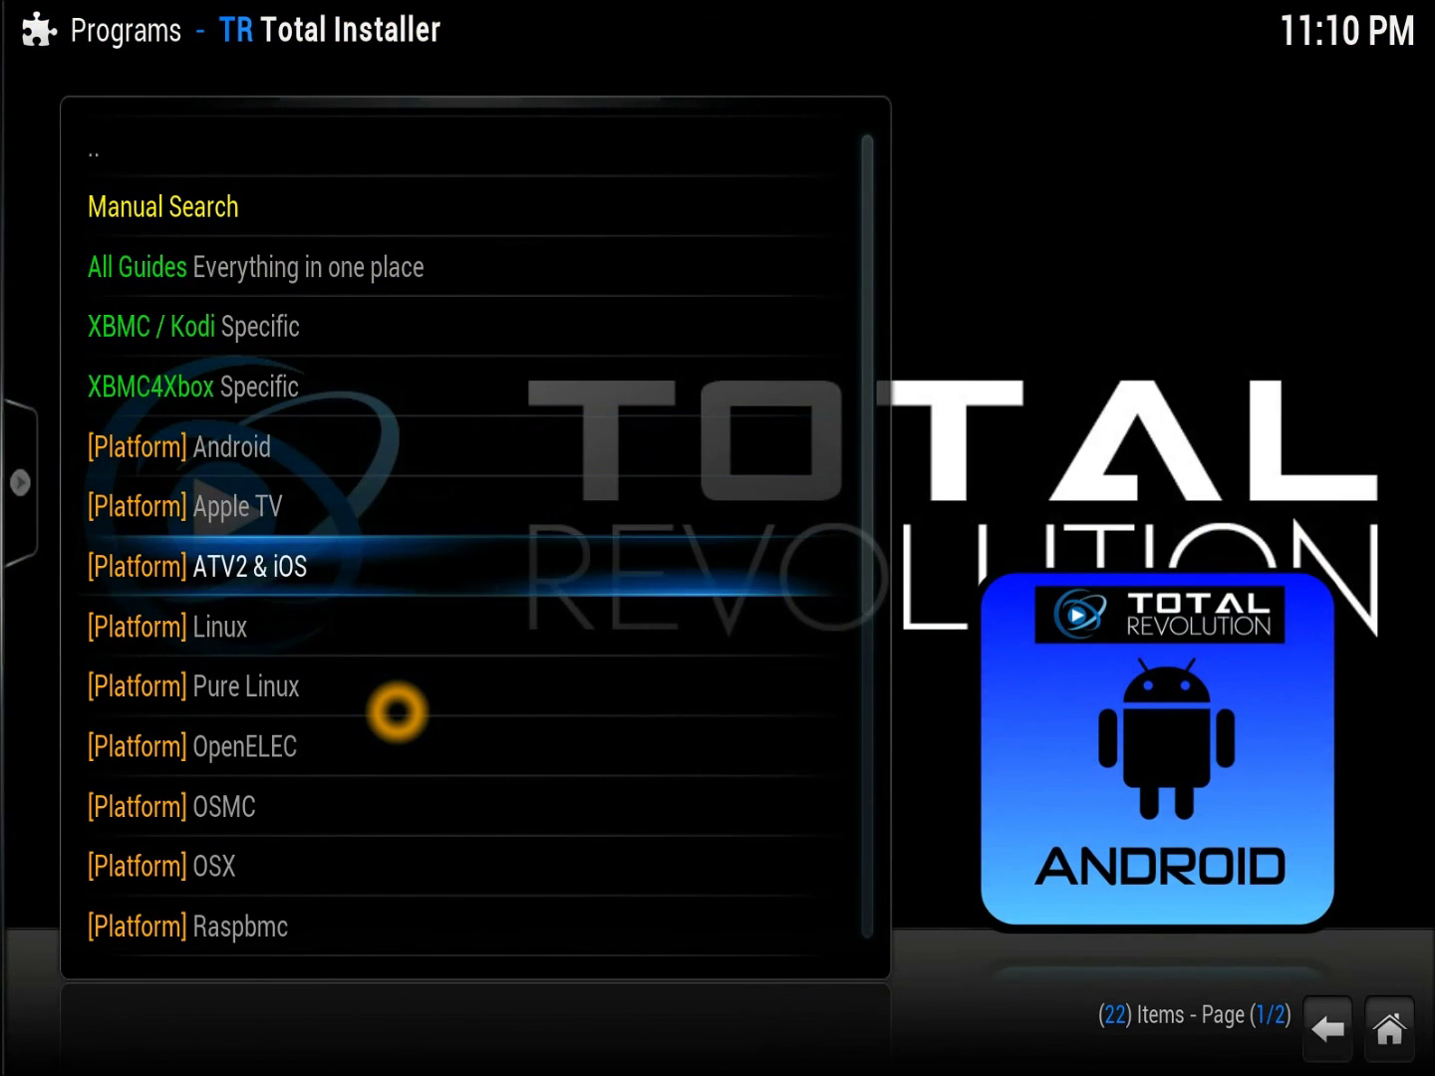
{"action": "key", "text": "Down"}
{"action": "key", "text": "Down"}
{"action": "key", "text": "Down"}
{"action": "key", "text": "Down"}
{"action": "key", "text": "Down"}
{"action": "key", "text": "Down"}
{"action": "key", "text": "Down"}
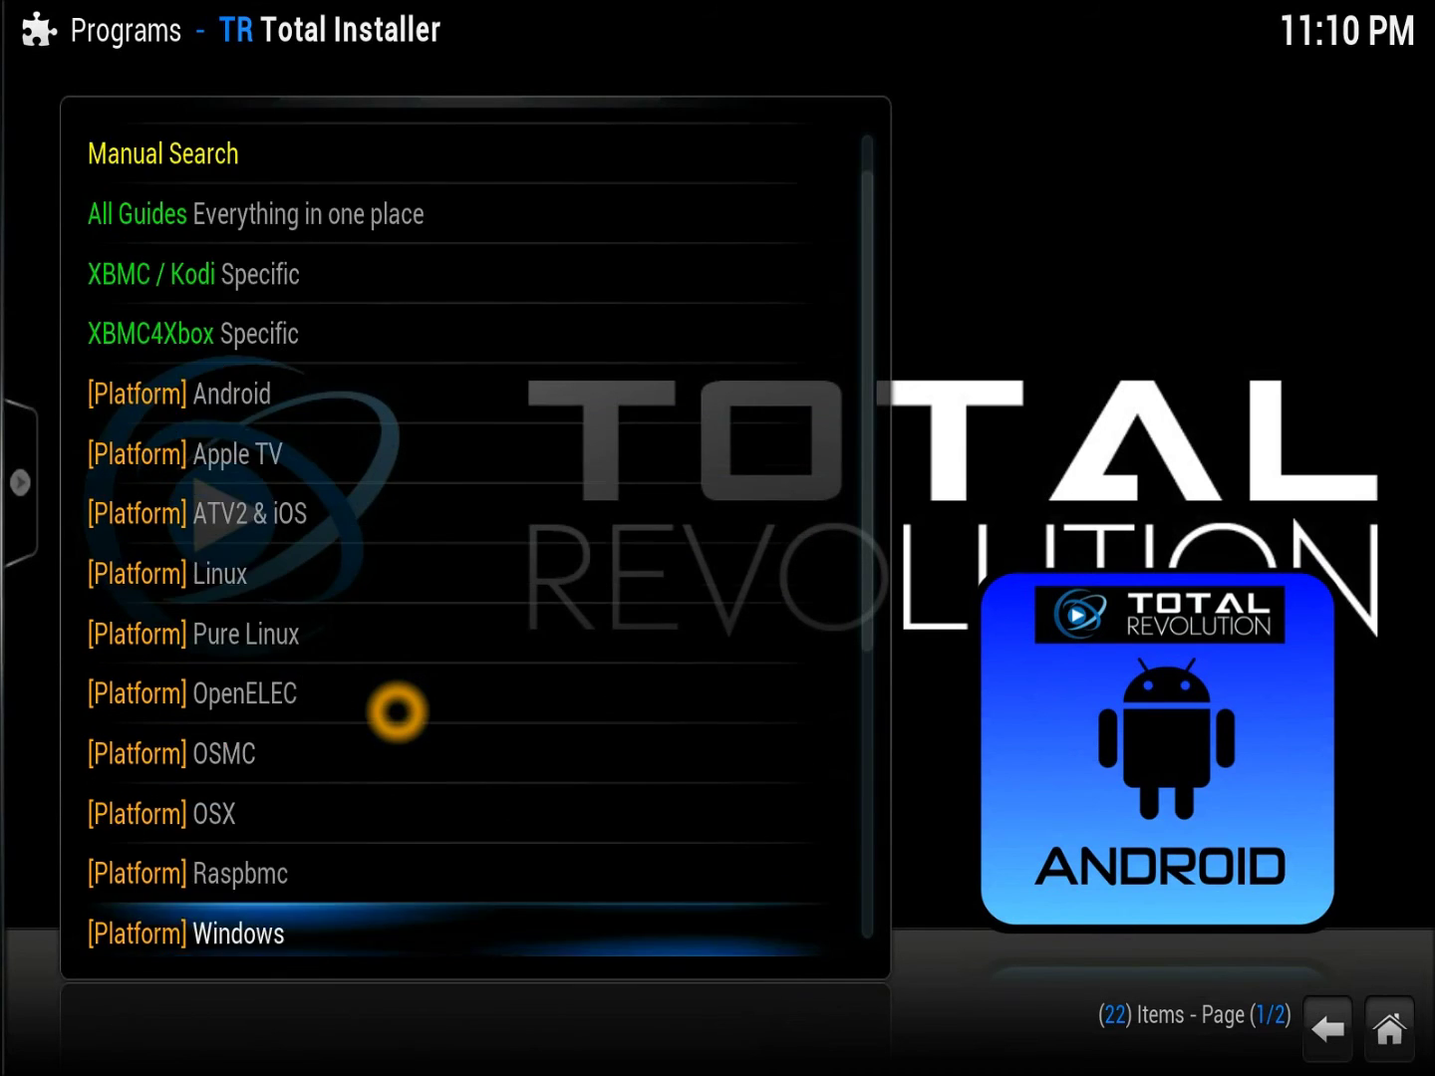
- Return to the Total Installer main menu and open the Maintenance tools list
{"action": "key", "text": "BackSpace"}
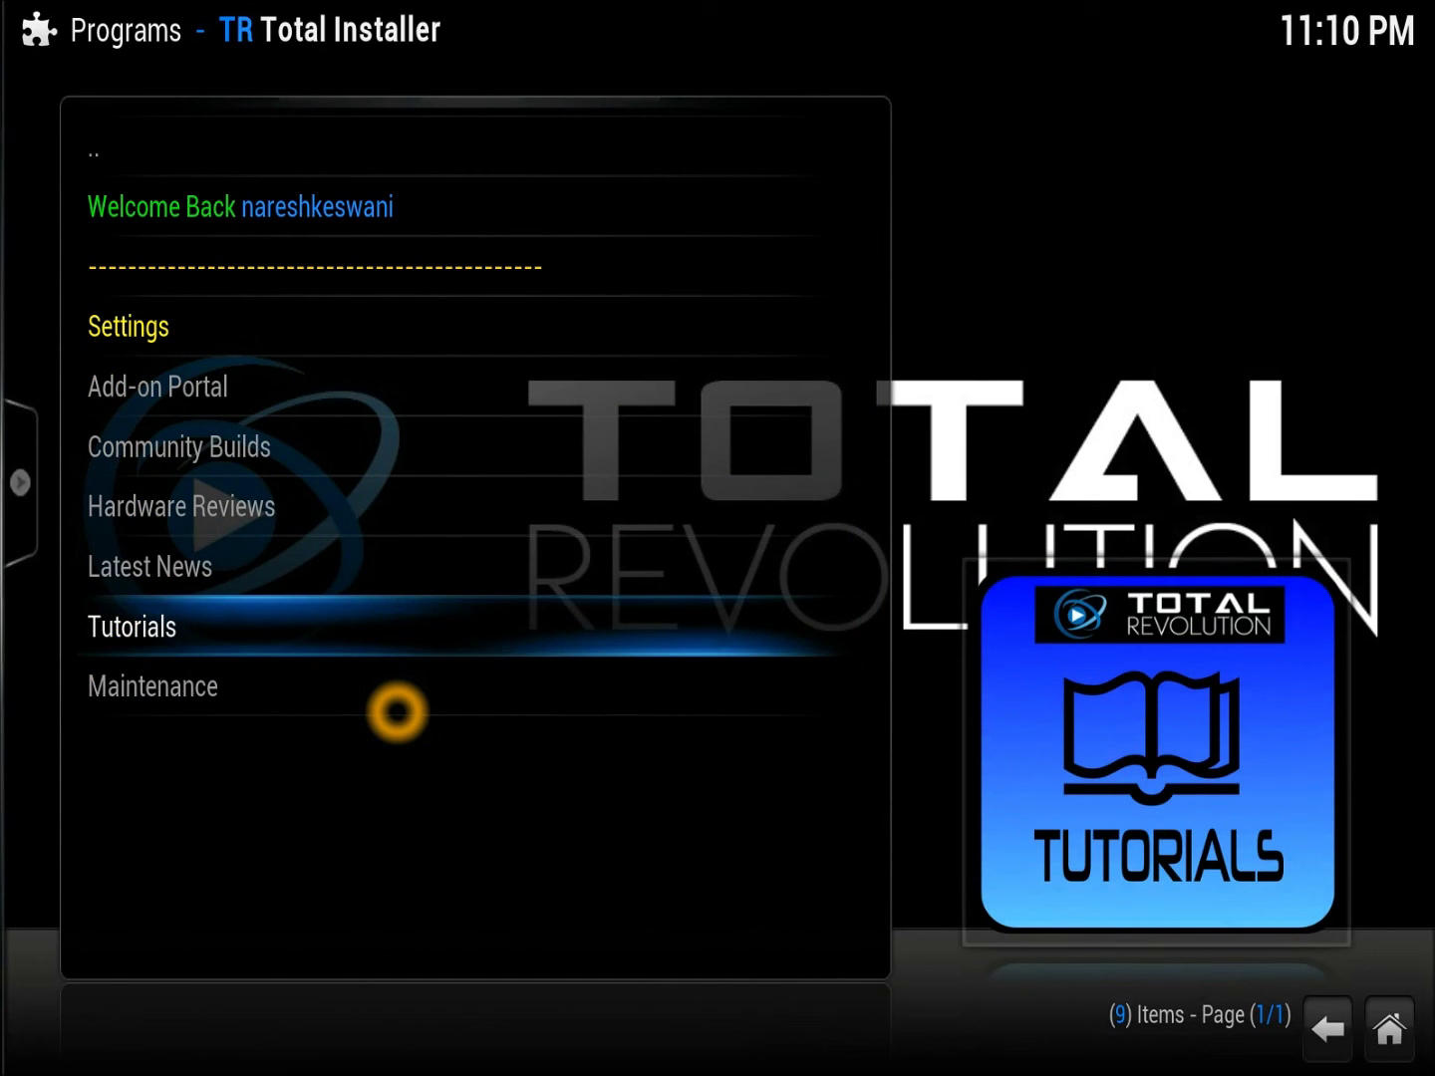
{"action": "key", "text": "Down"}
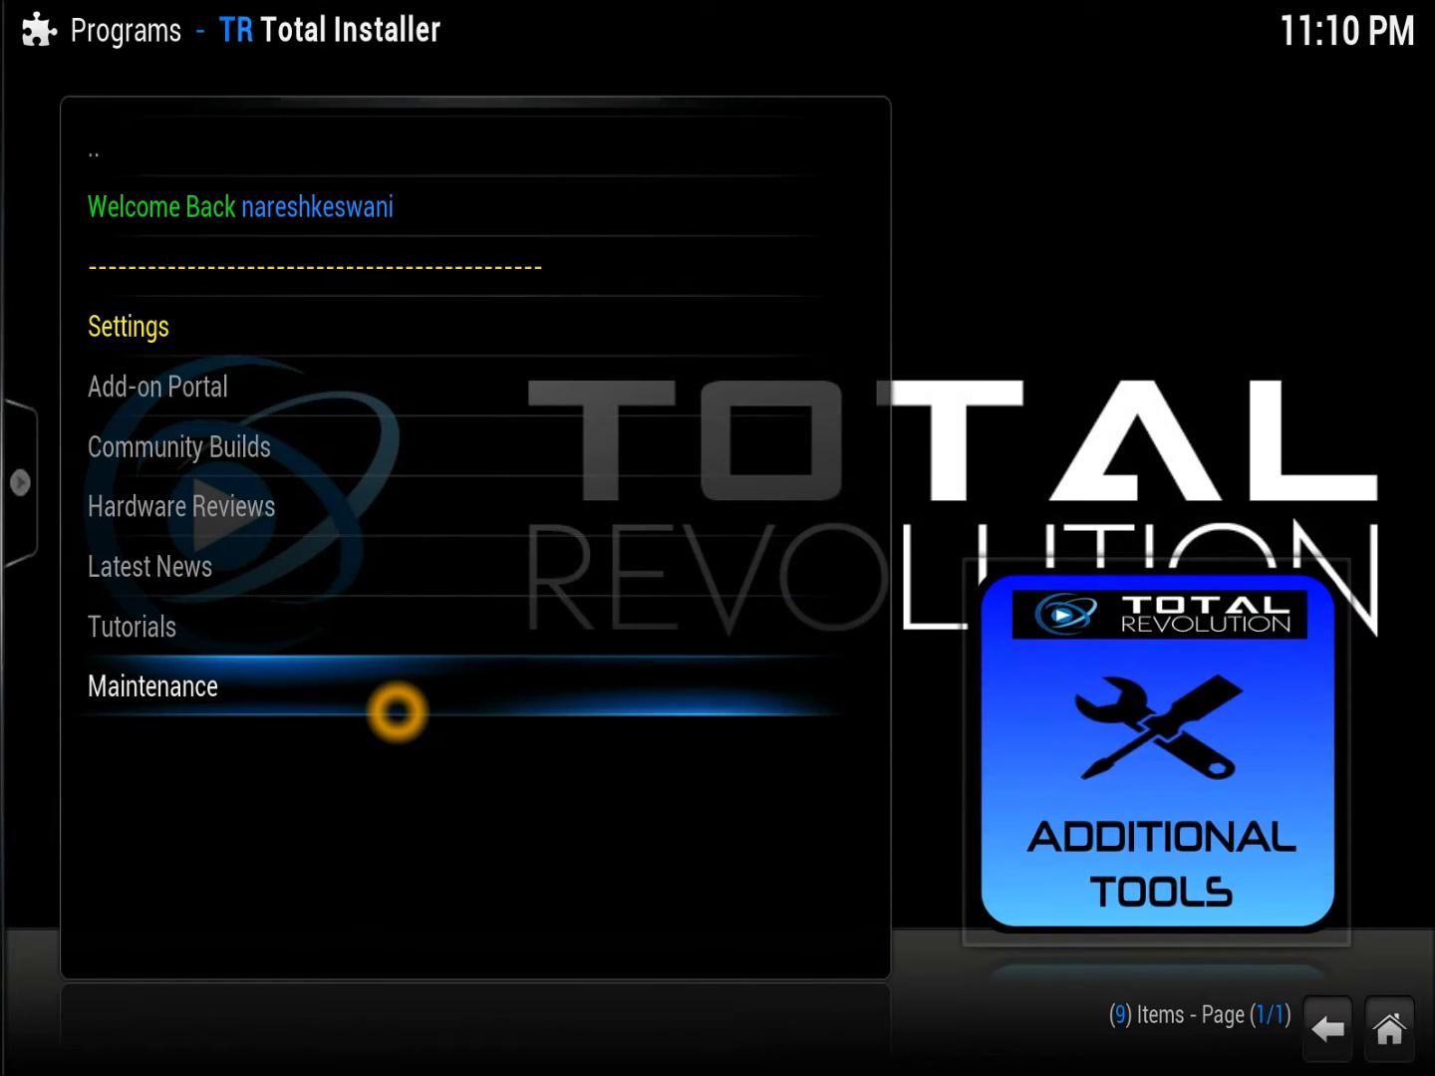
{"action": "key", "text": "Return"}
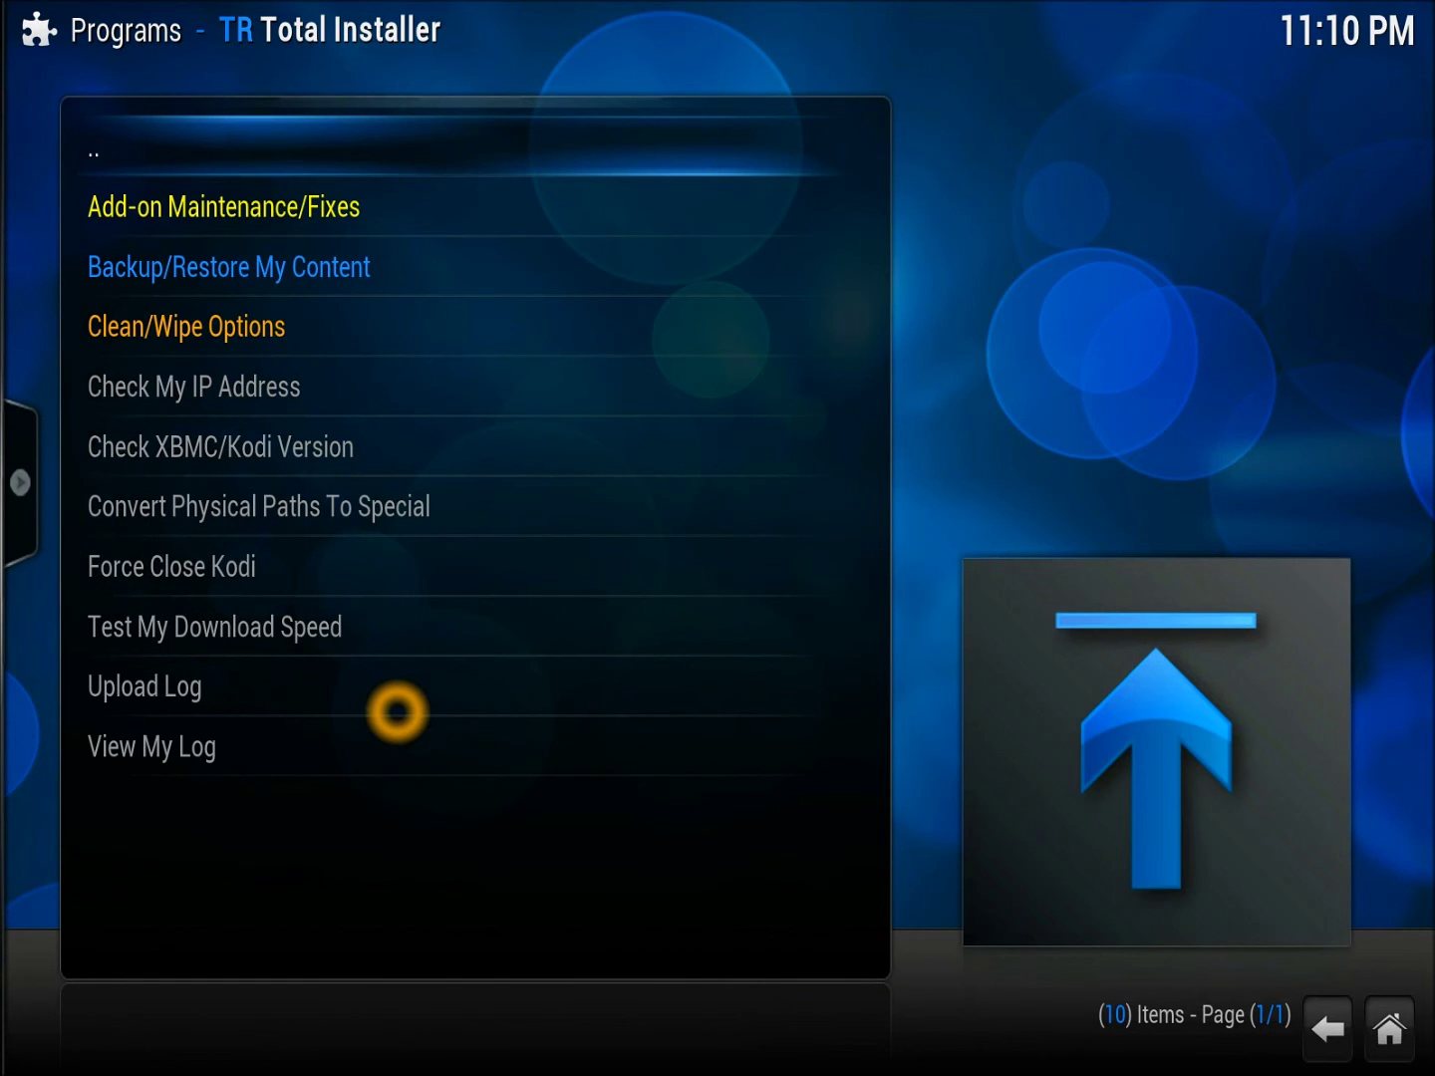
- Browse the maintenance tools past Add-on Maintenance/Fixes, Backup/Restore My Content and Clean/Wipe Options
{"action": "key", "text": "Down"}
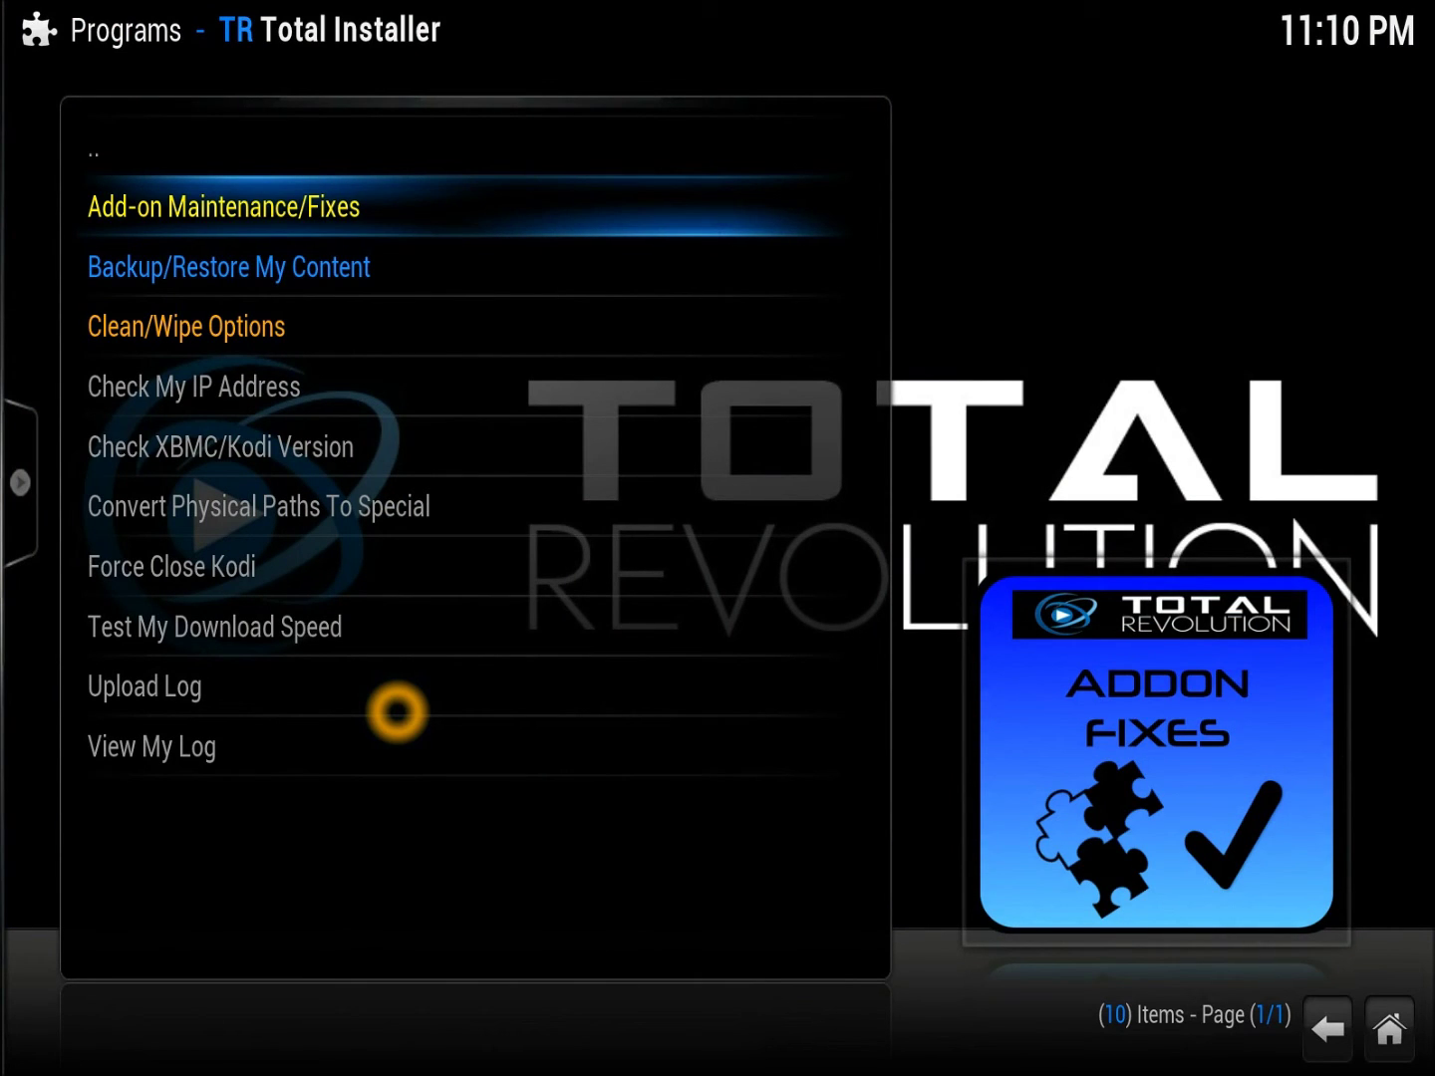
{"action": "key", "text": "Down"}
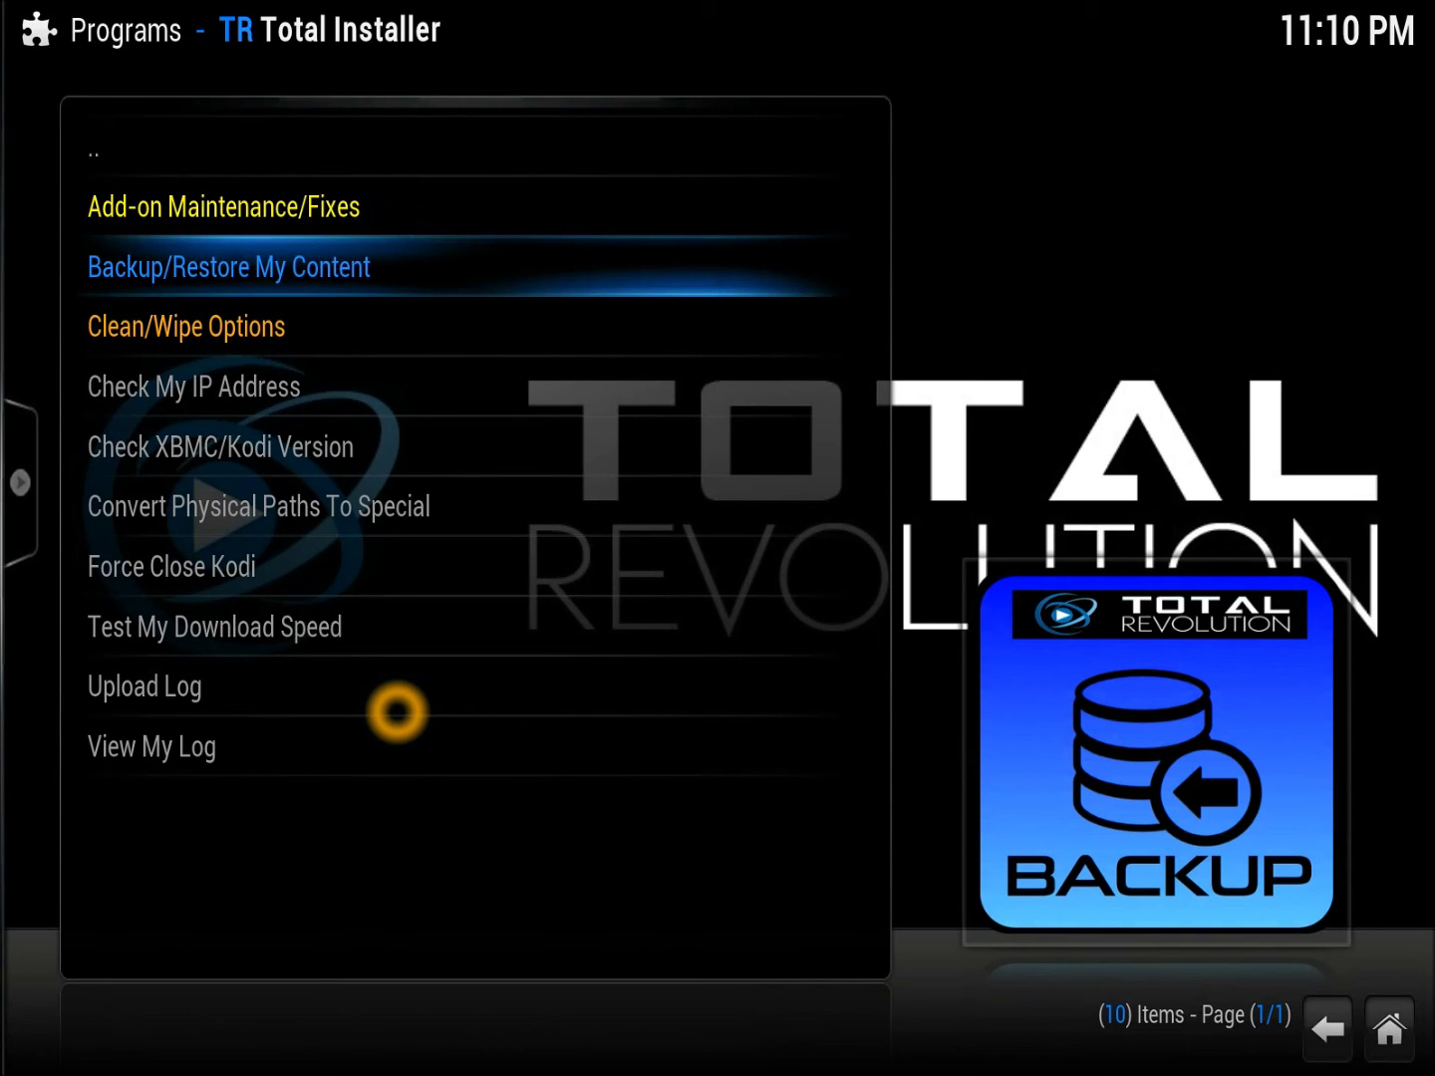
{"action": "key", "text": "Down"}
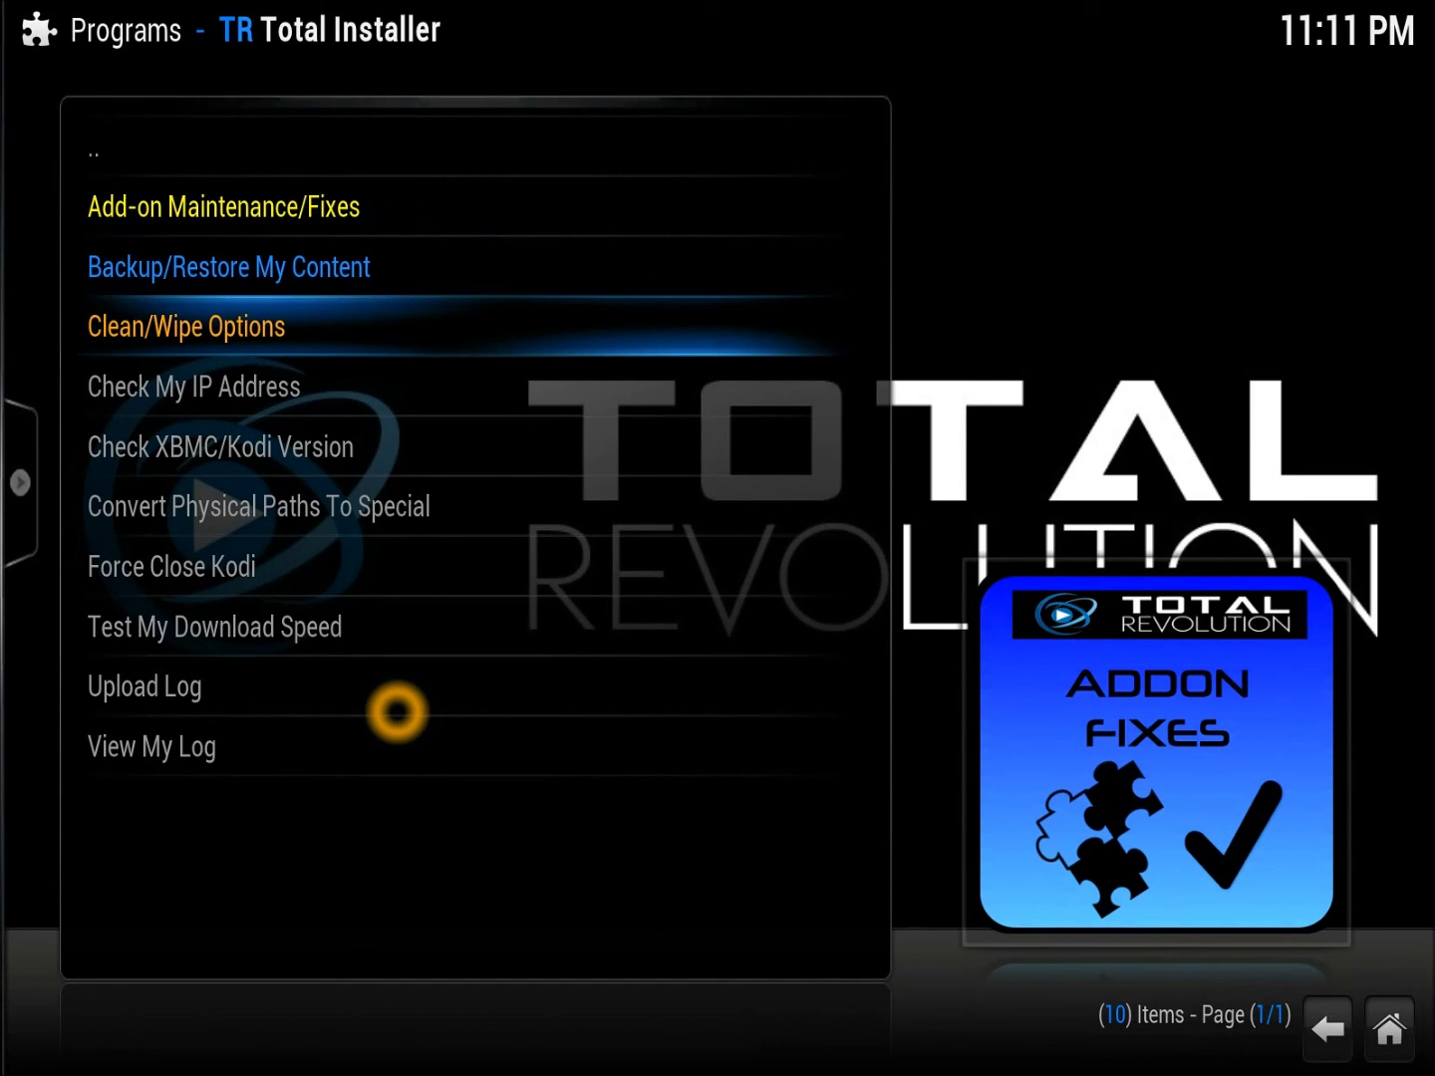
{"action": "key", "text": "Down"}
{"action": "key", "text": "Down"}
{"action": "key", "text": "Down"}
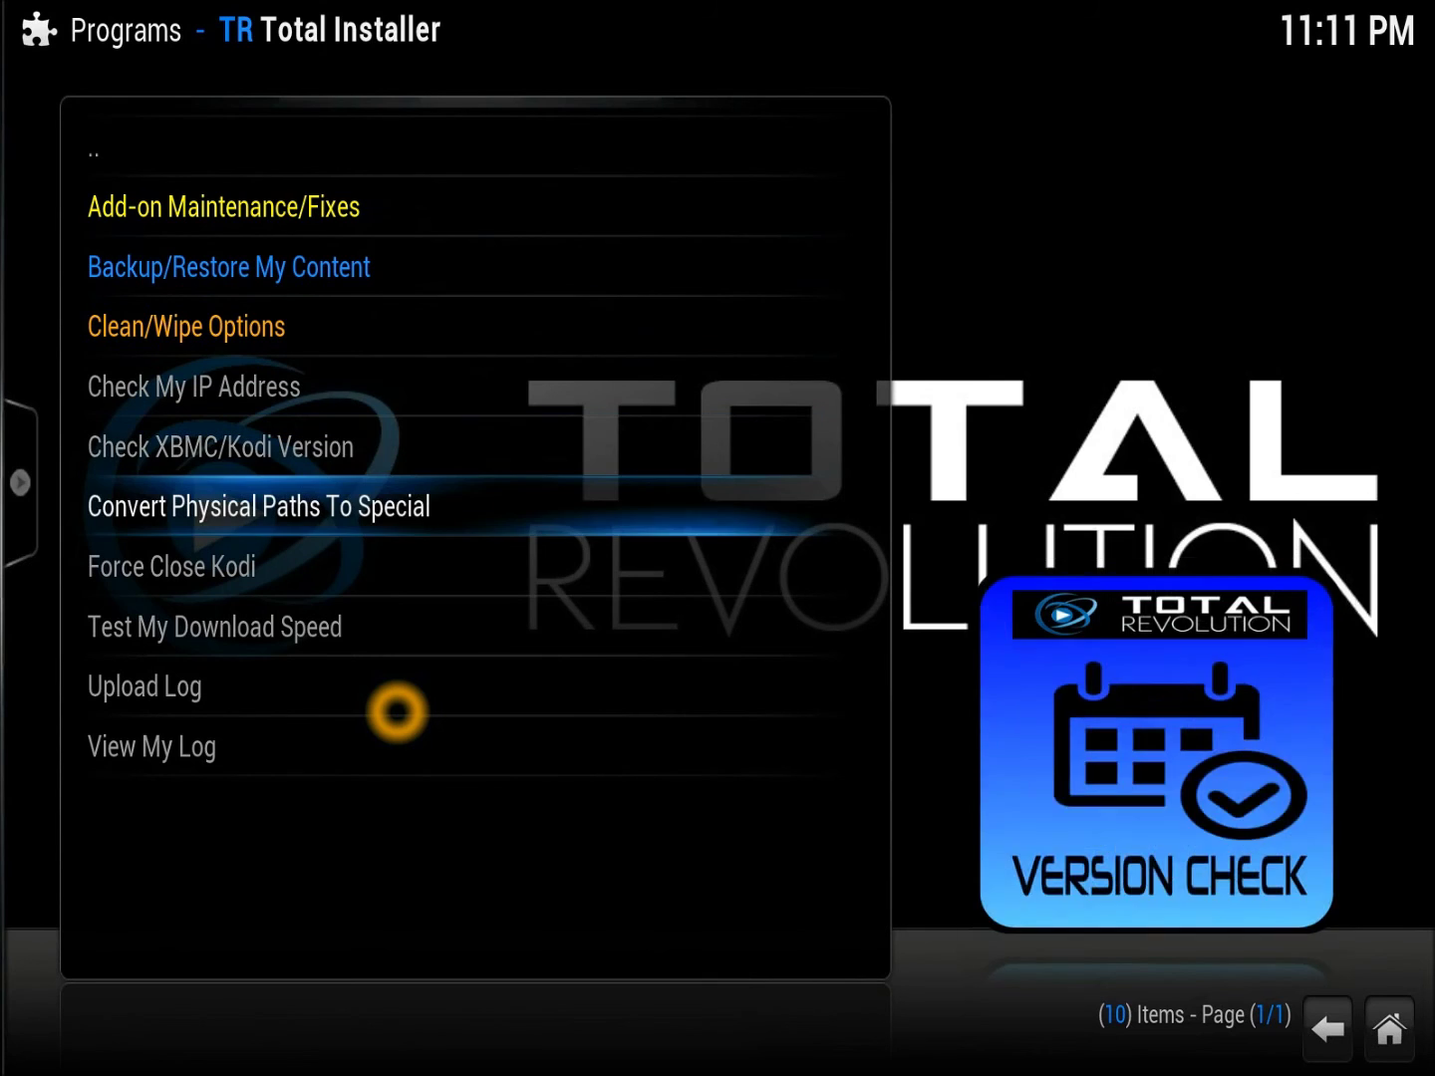
{"action": "key", "text": "Down"}
{"action": "key", "text": "Down"}
{"action": "key", "text": "Down"}
{"action": "key", "text": "Down"}
{"action": "key", "text": "Down"}
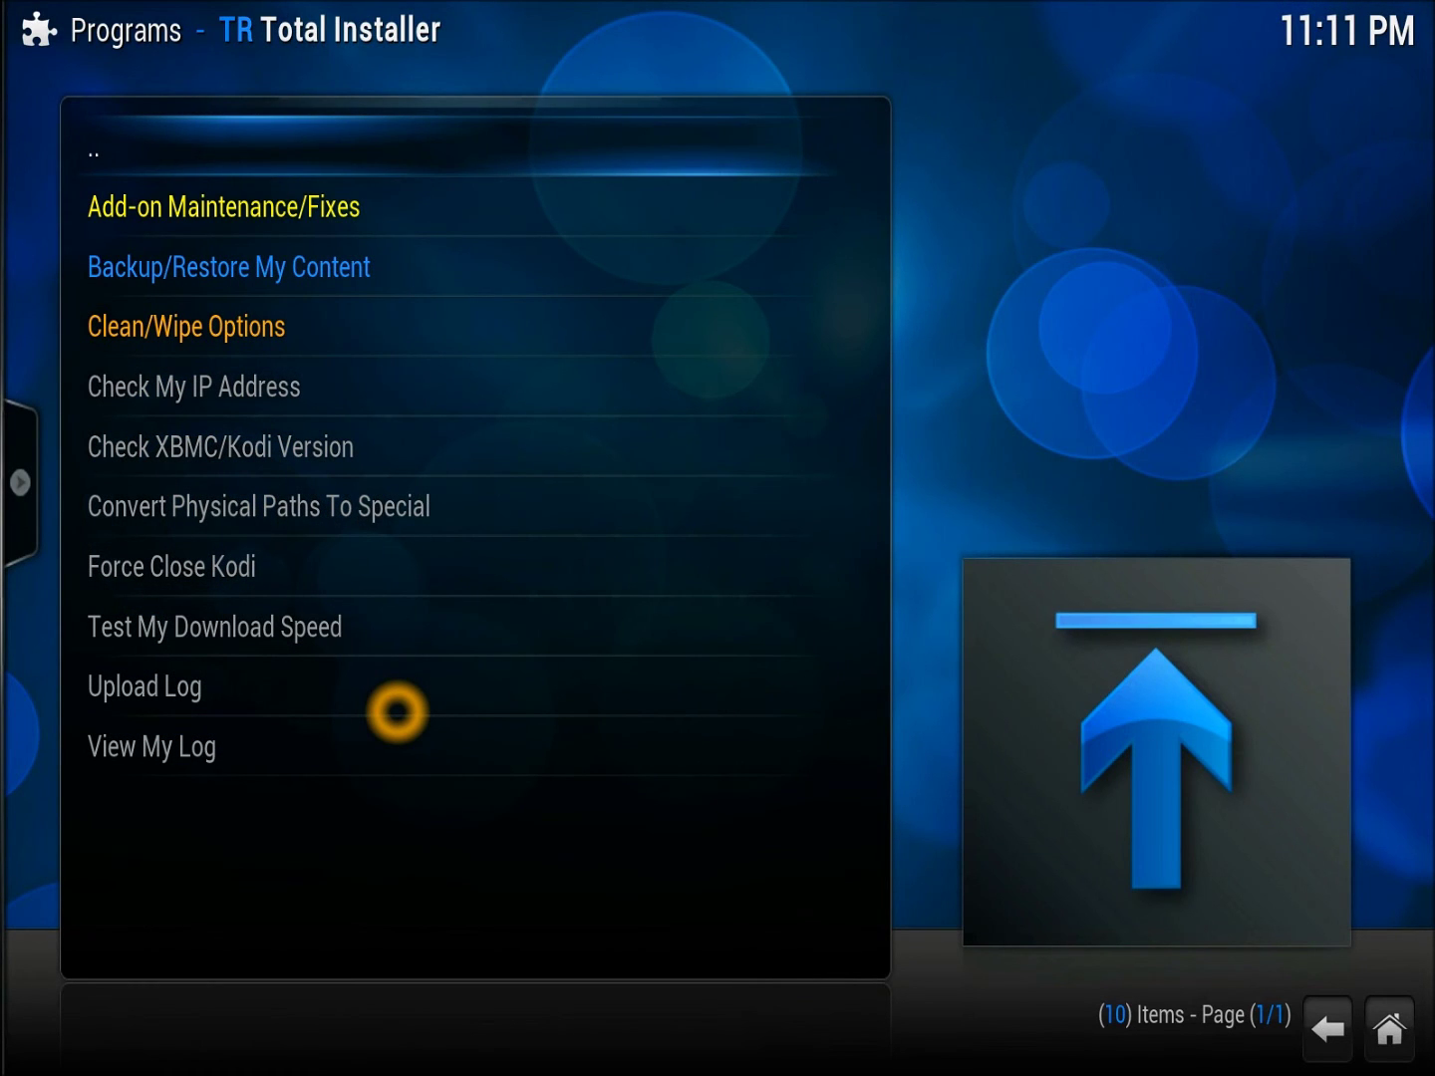
- Open Add-on Maintenance/Fixes and browse its add-on fix entries
{"action": "key", "text": "Down"}
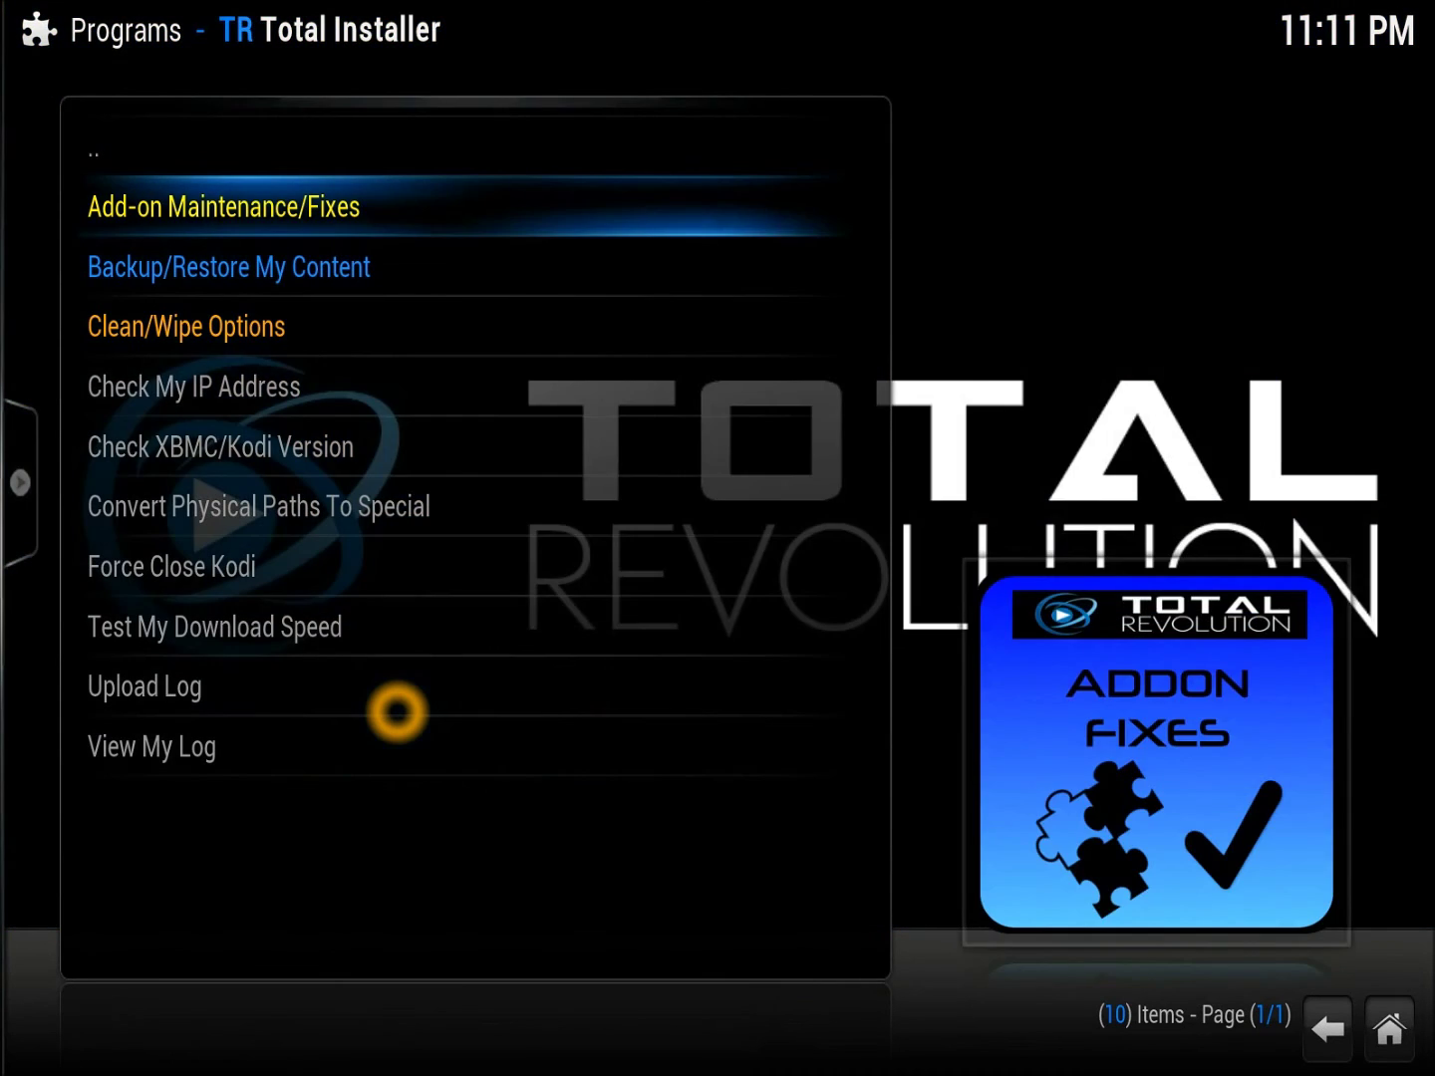
{"action": "key", "text": "Return"}
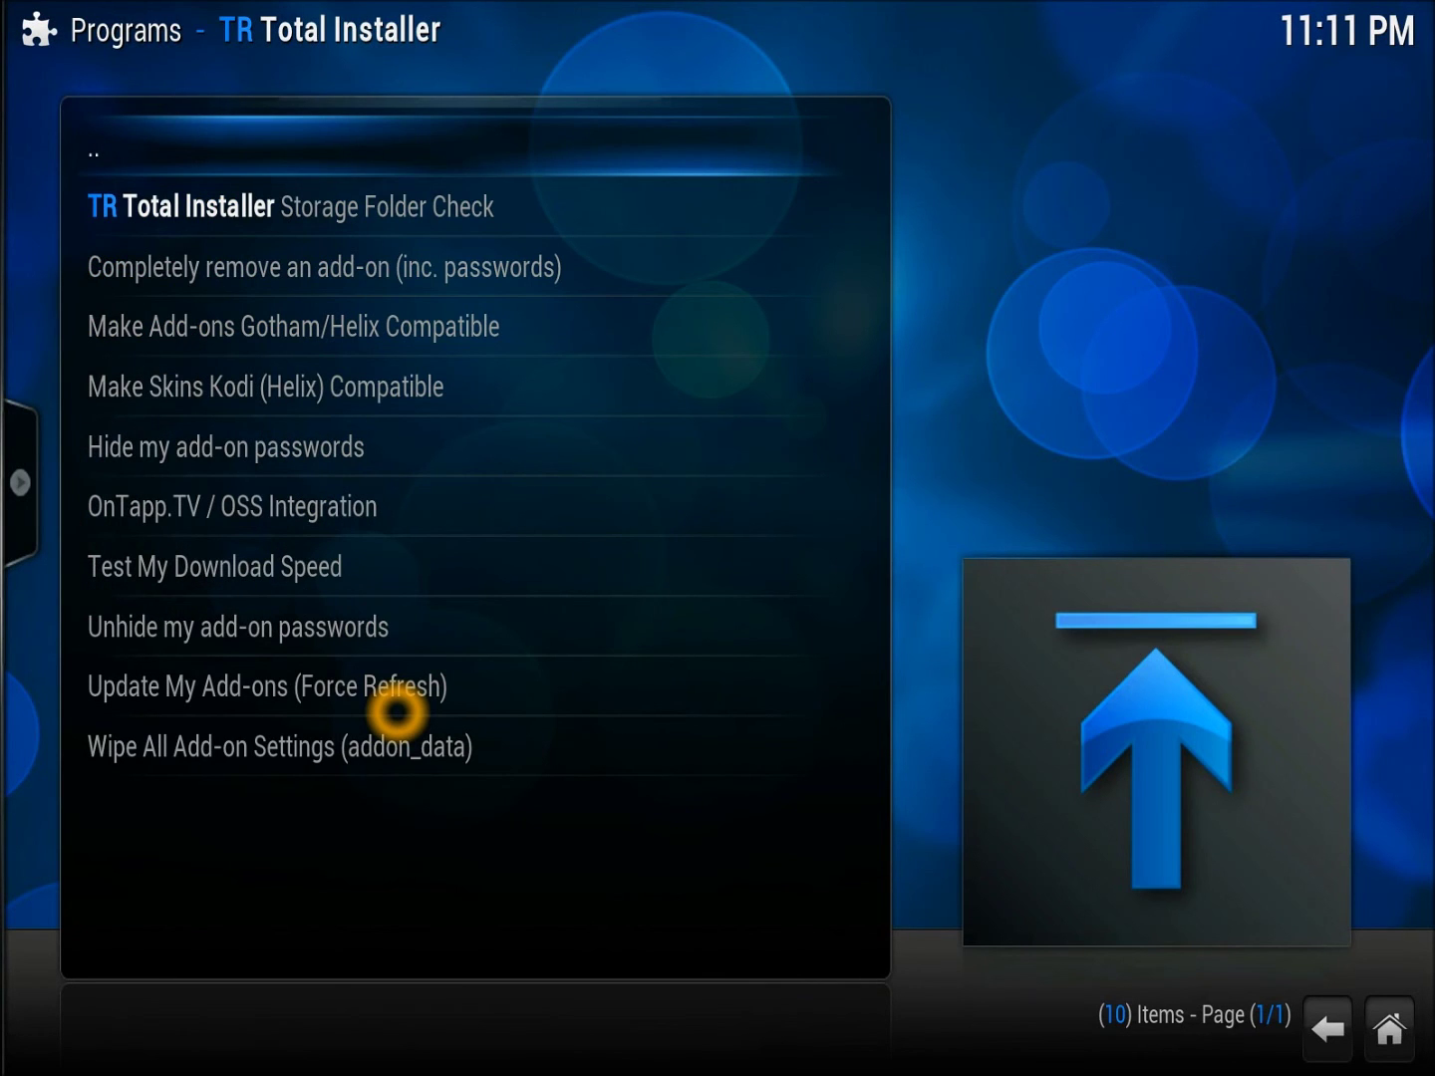
{"action": "key", "text": "Down"}
{"action": "key", "text": "Down"}
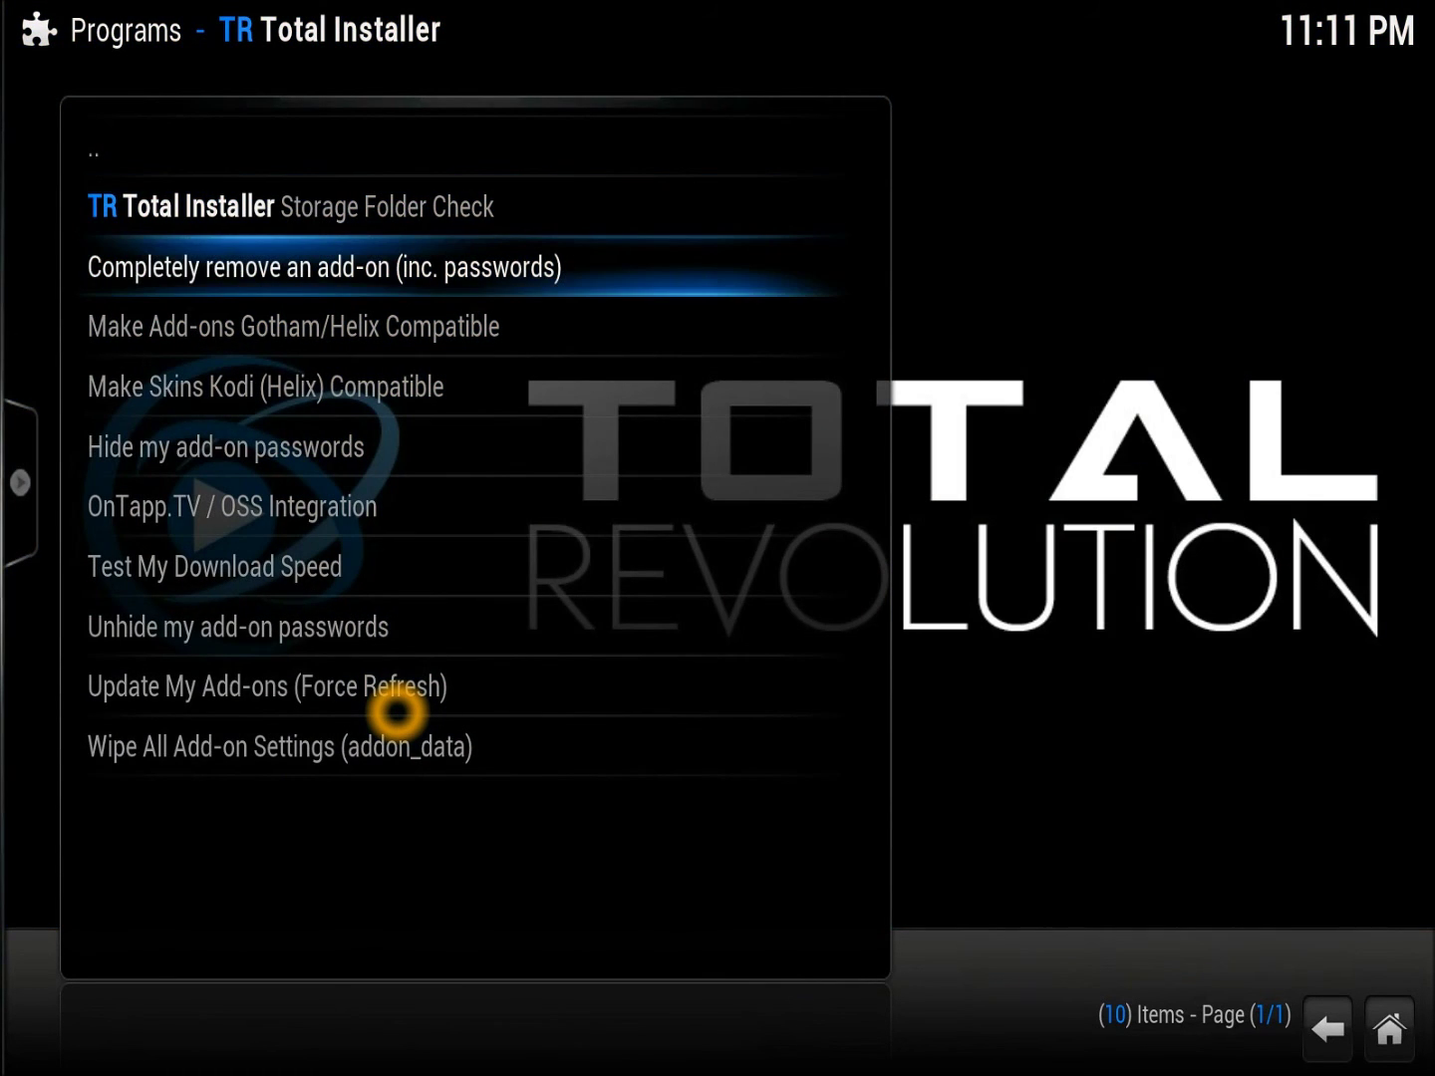
{"action": "key", "text": "Down"}
{"action": "key", "text": "Down"}
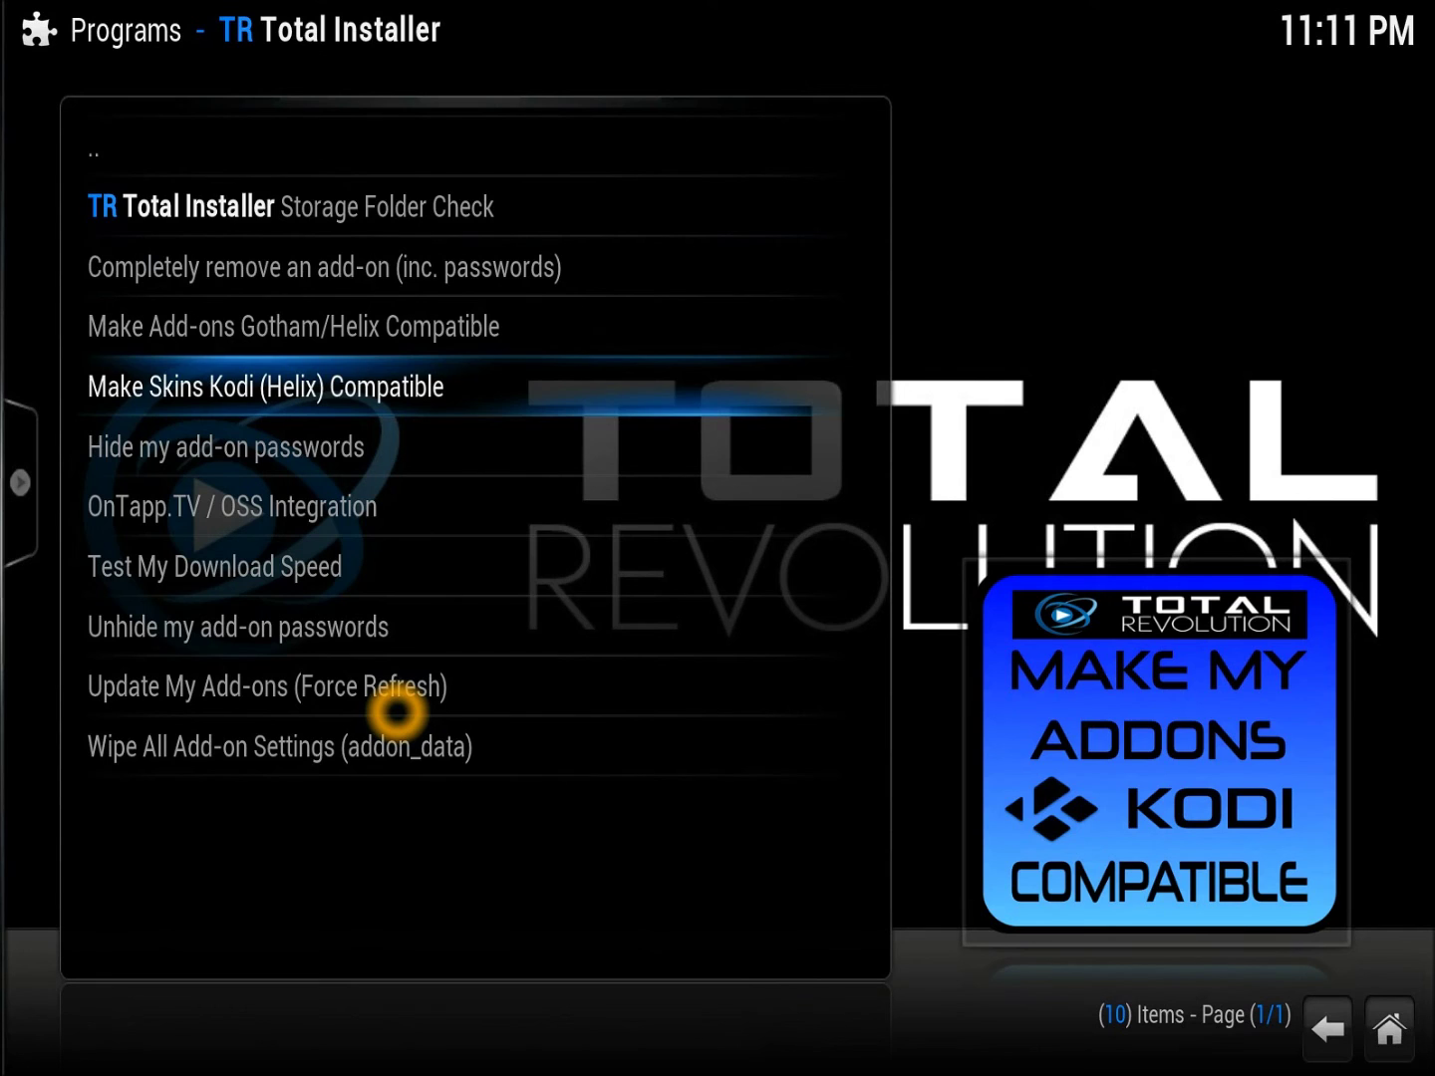
- View the Backup/Restore My Content options, then return to the main menu and open Settings
{"action": "key", "text": "BackSpace"}
{"action": "key", "text": "Down"}
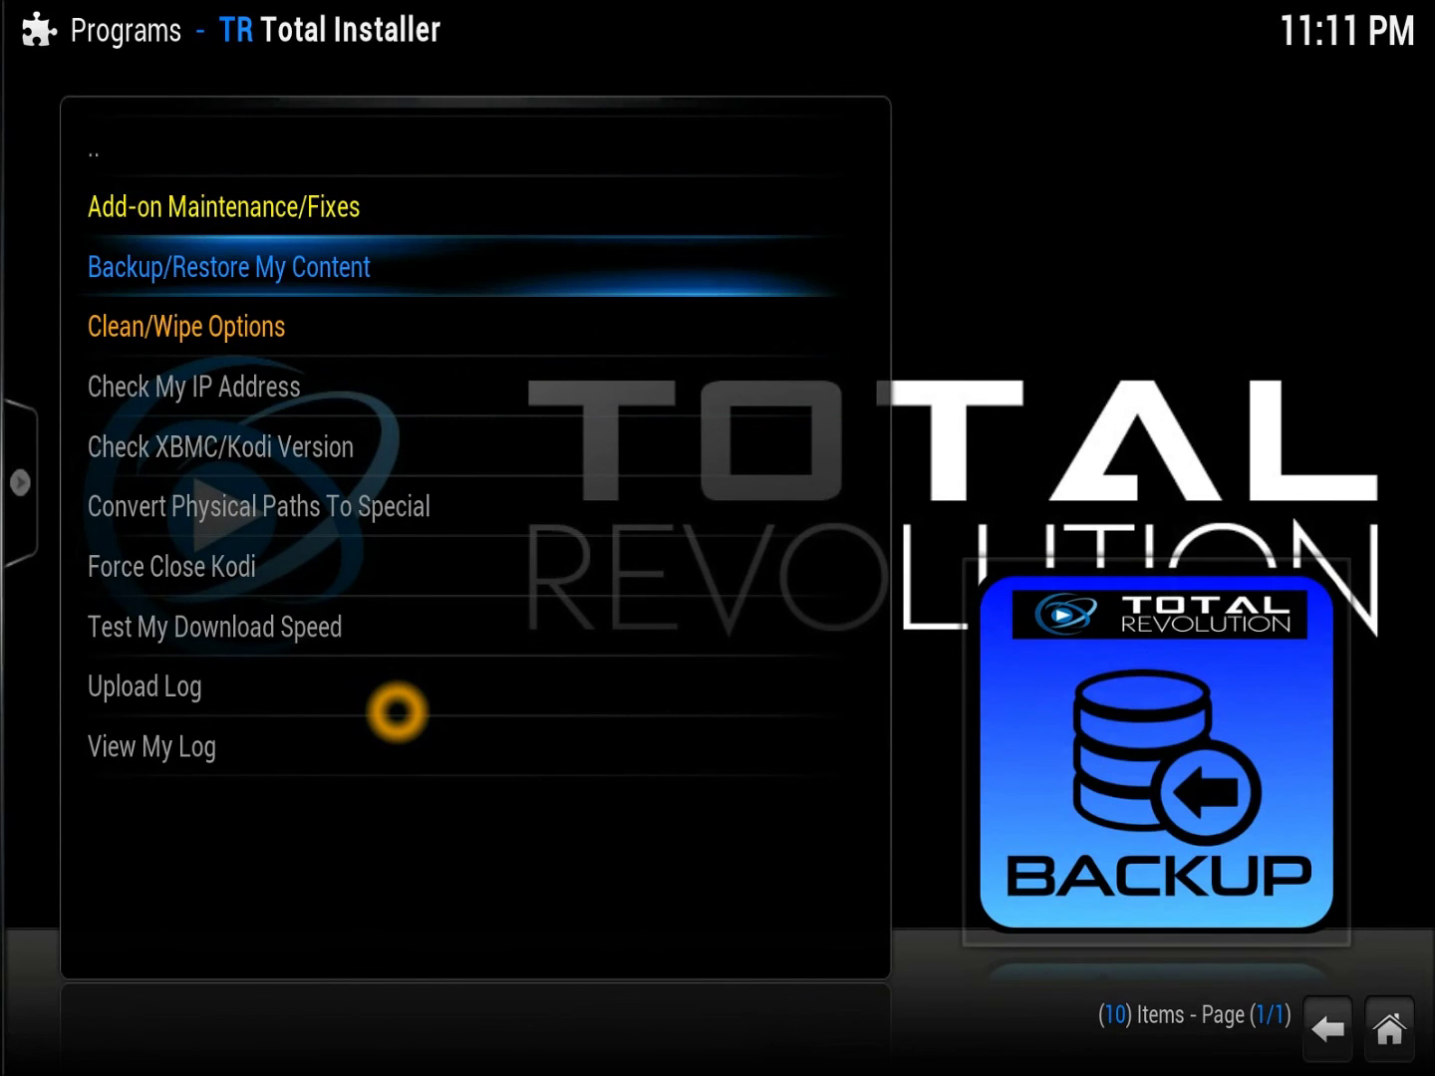
{"action": "key", "text": "Return"}
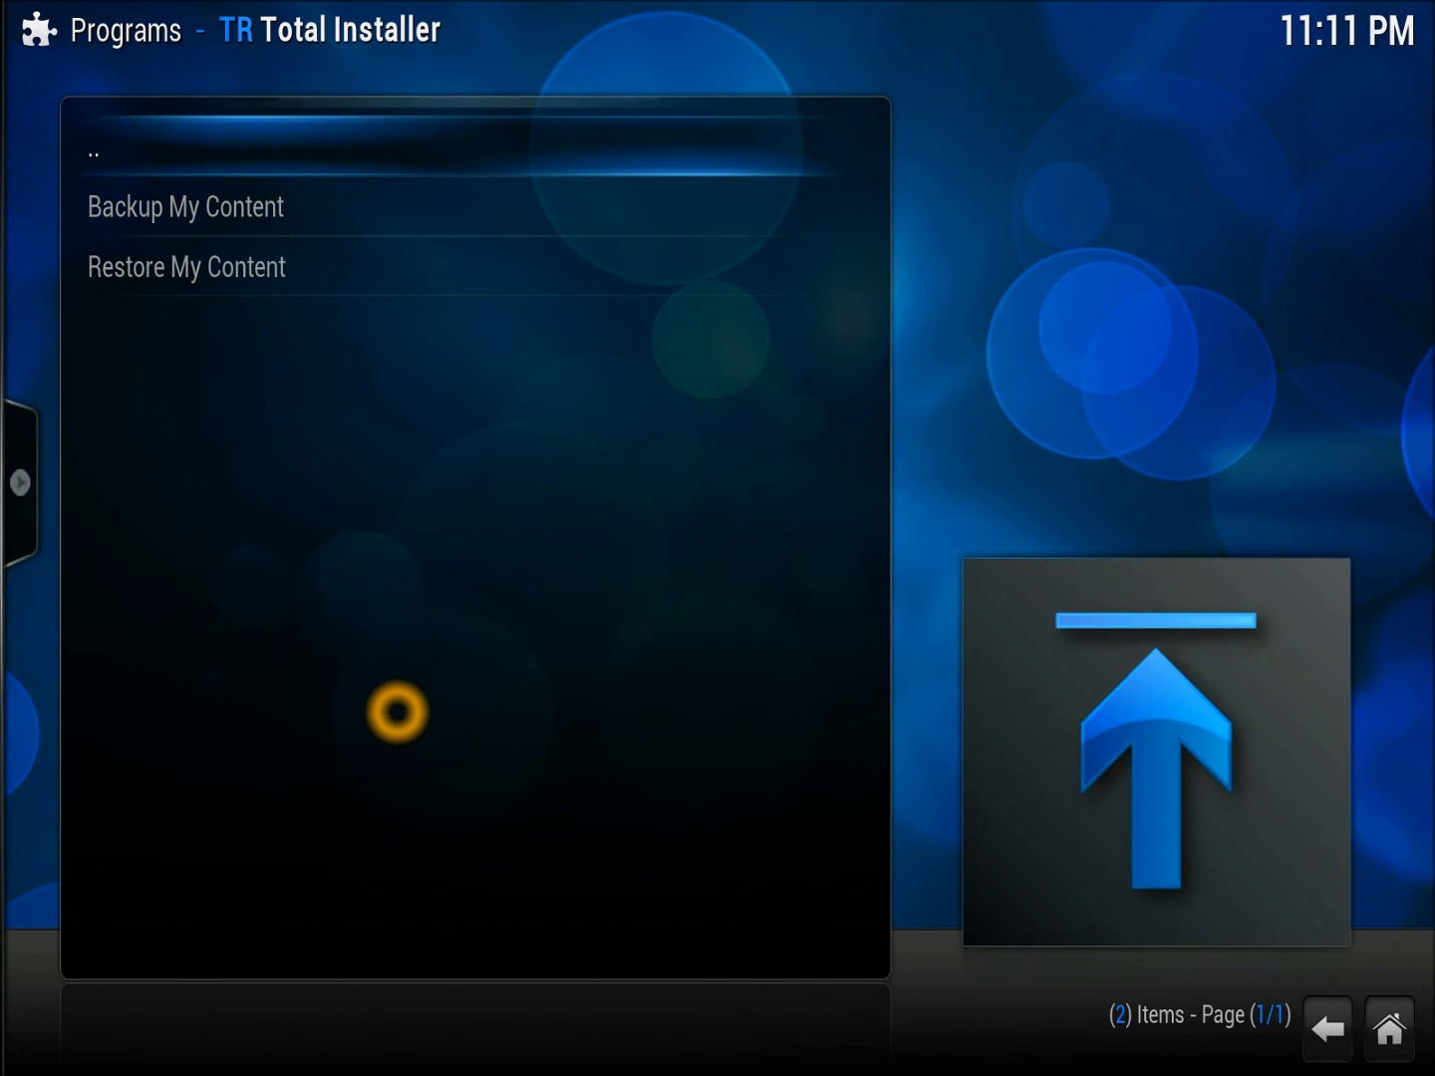
{"action": "key", "text": "BackSpace"}
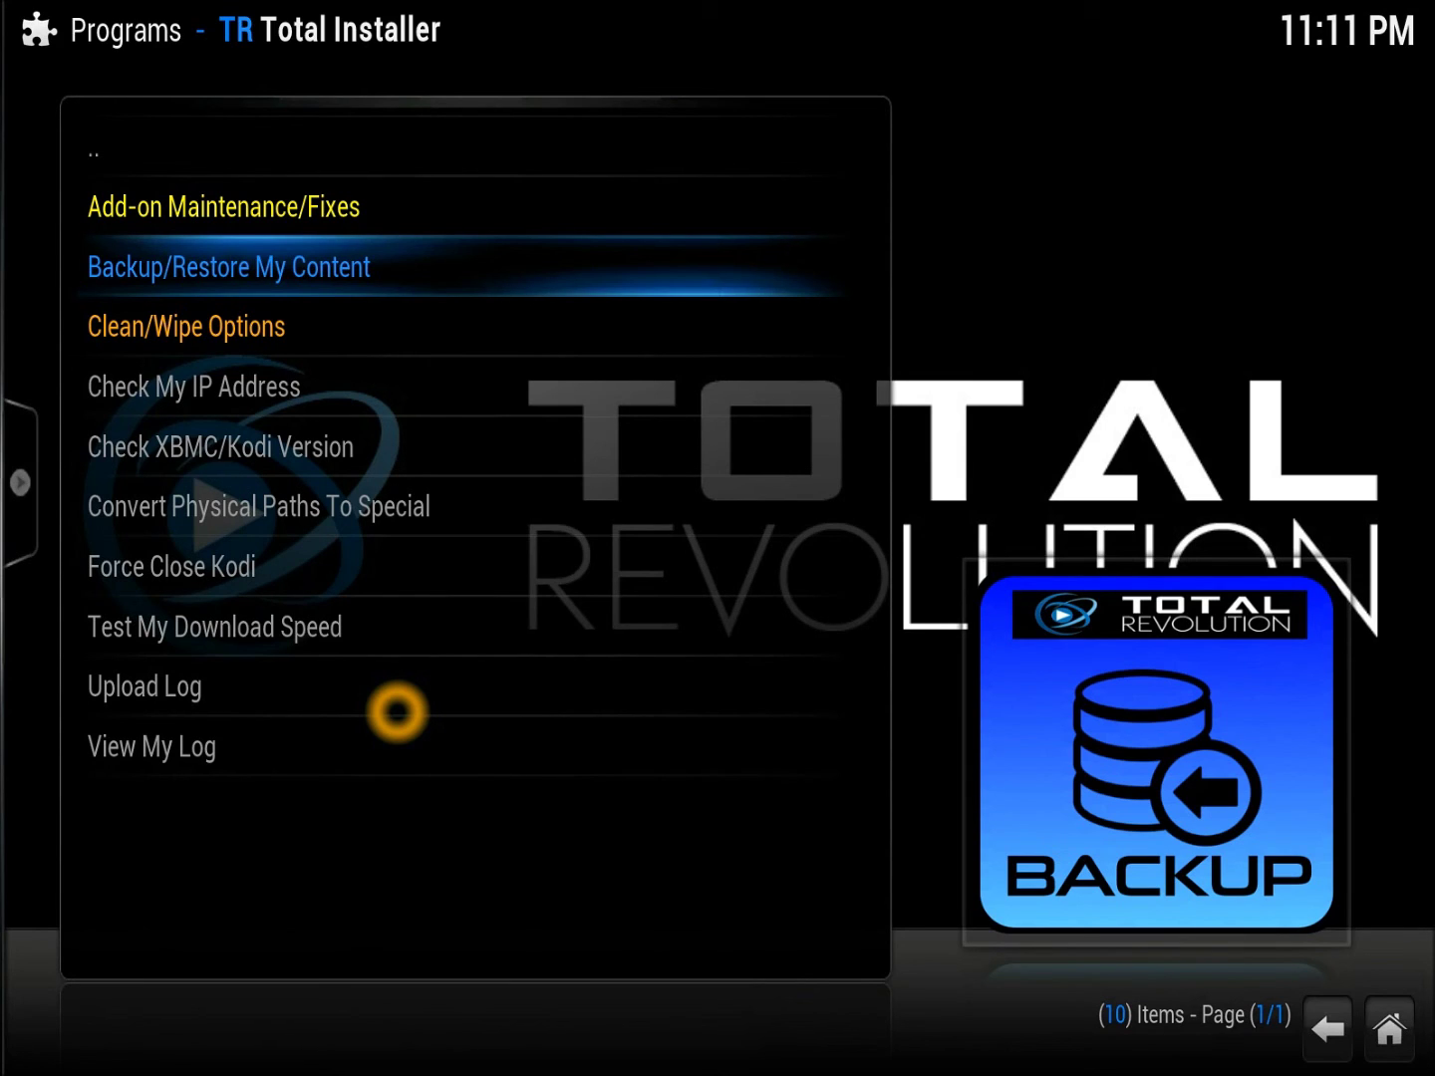
{"action": "key", "text": "BackSpace"}
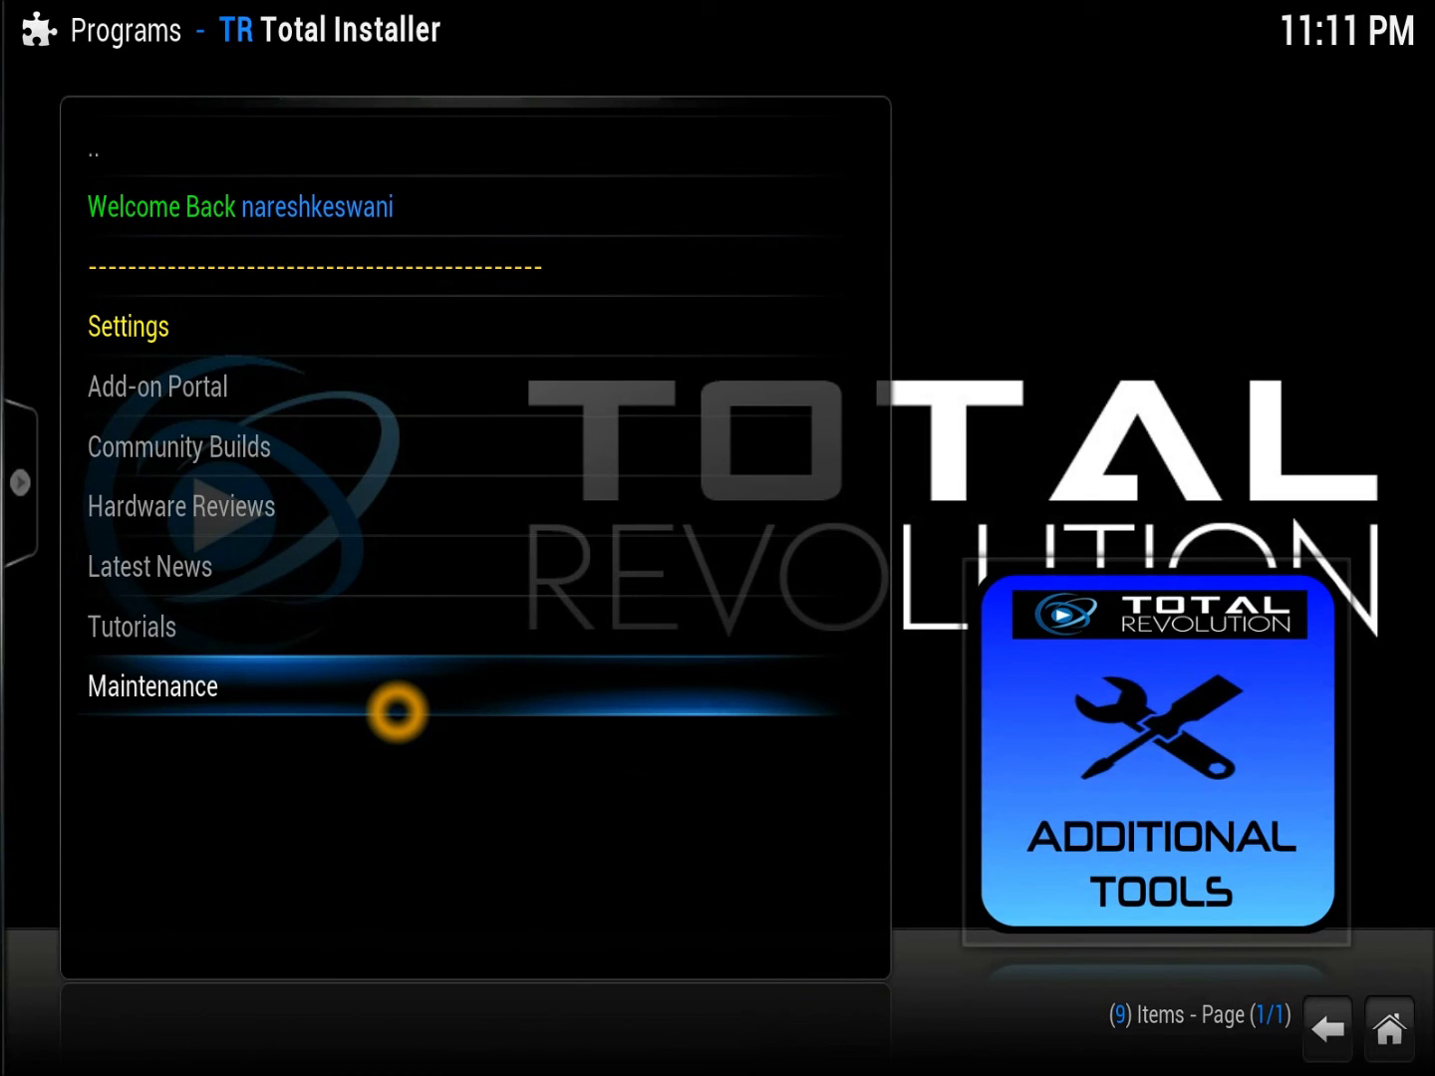
{"action": "key", "text": "Up"}
{"action": "key", "text": "Up"}
{"action": "key", "text": "Up"}
{"action": "key", "text": "Up"}
{"action": "key", "text": "Up"}
{"action": "key", "text": "Up"}
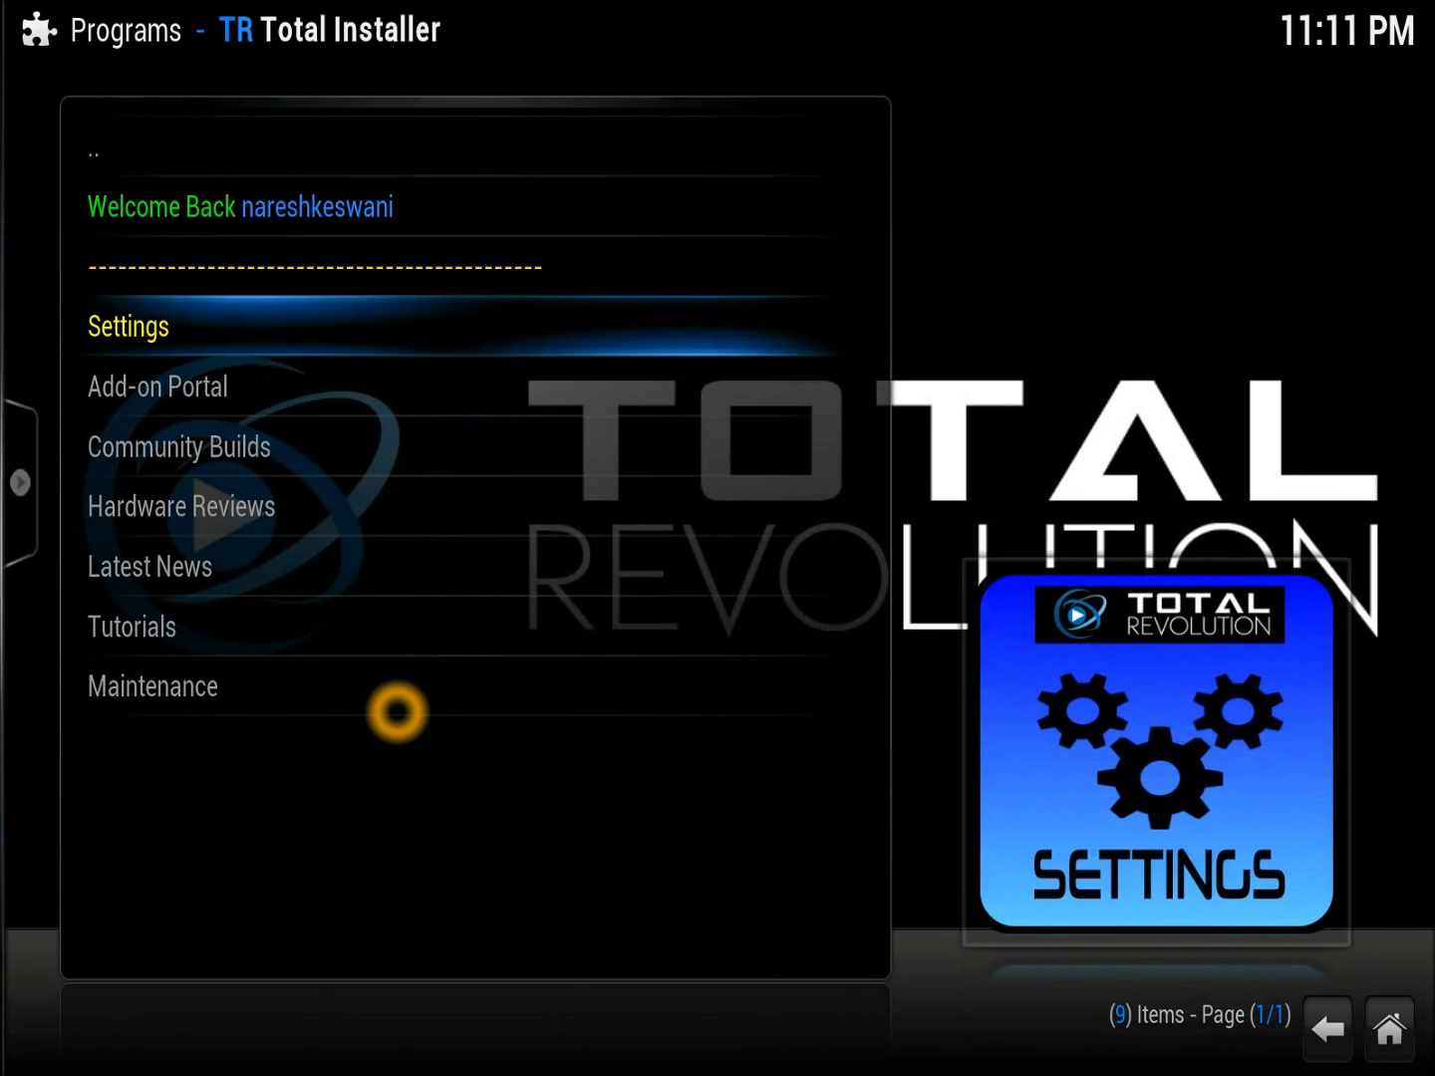
{"action": "key", "text": "Return"}
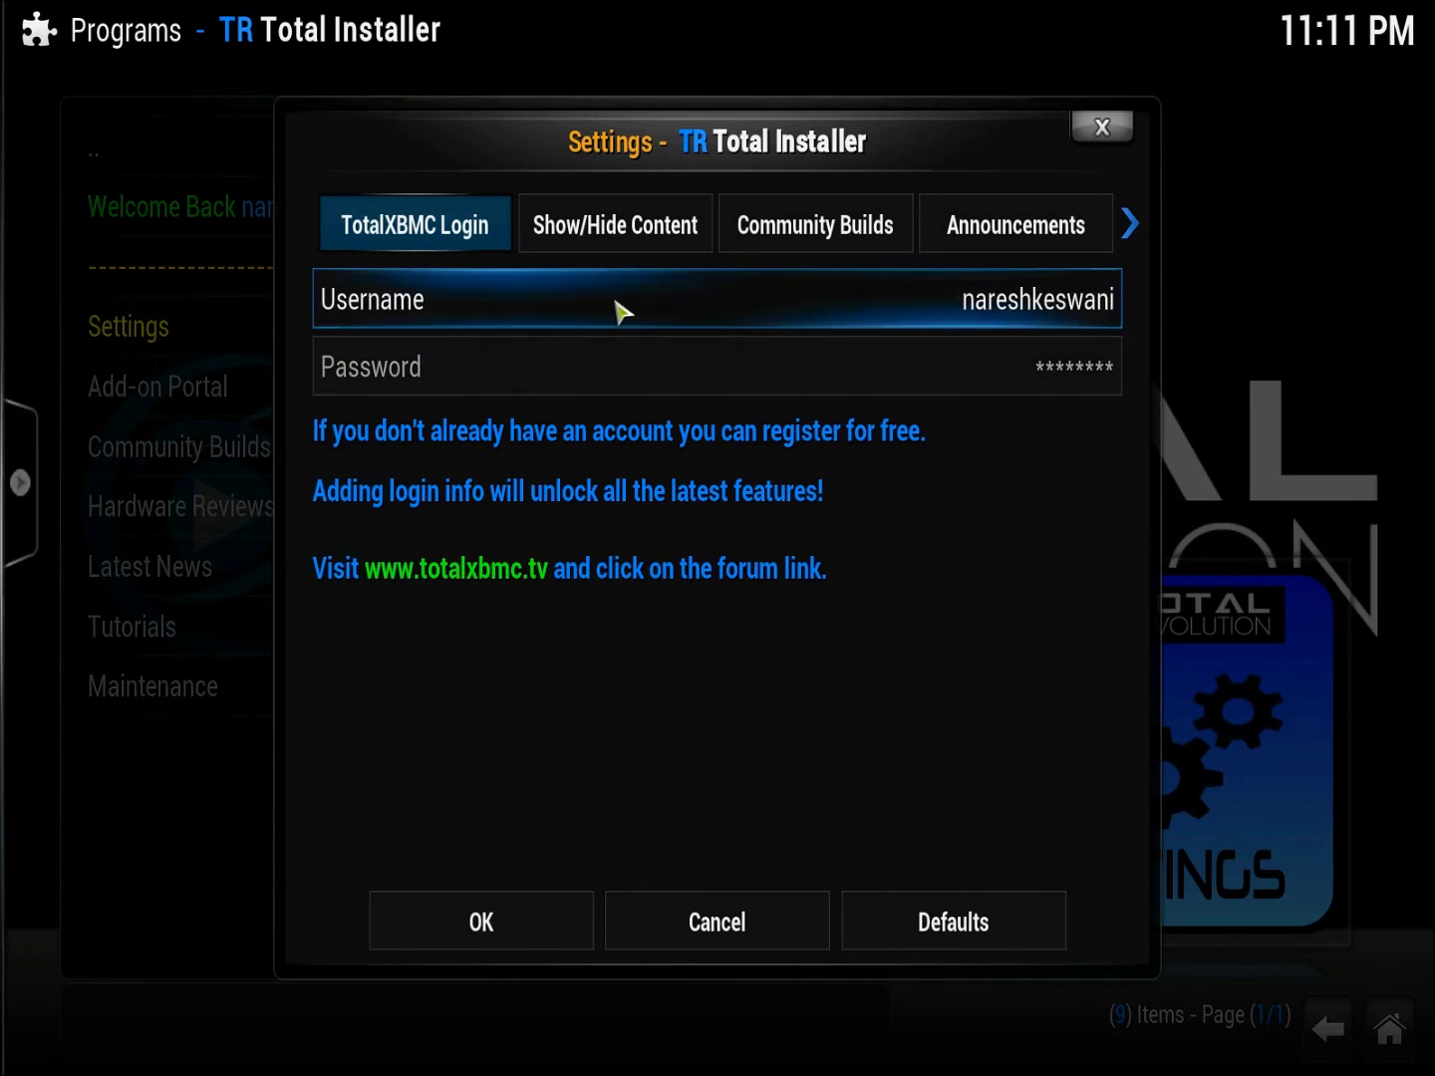
- Review the Show/Hide Content toggles and the Community Builds backup/download options in Settings
{"action": "left_click", "coordinate": [617, 238]}
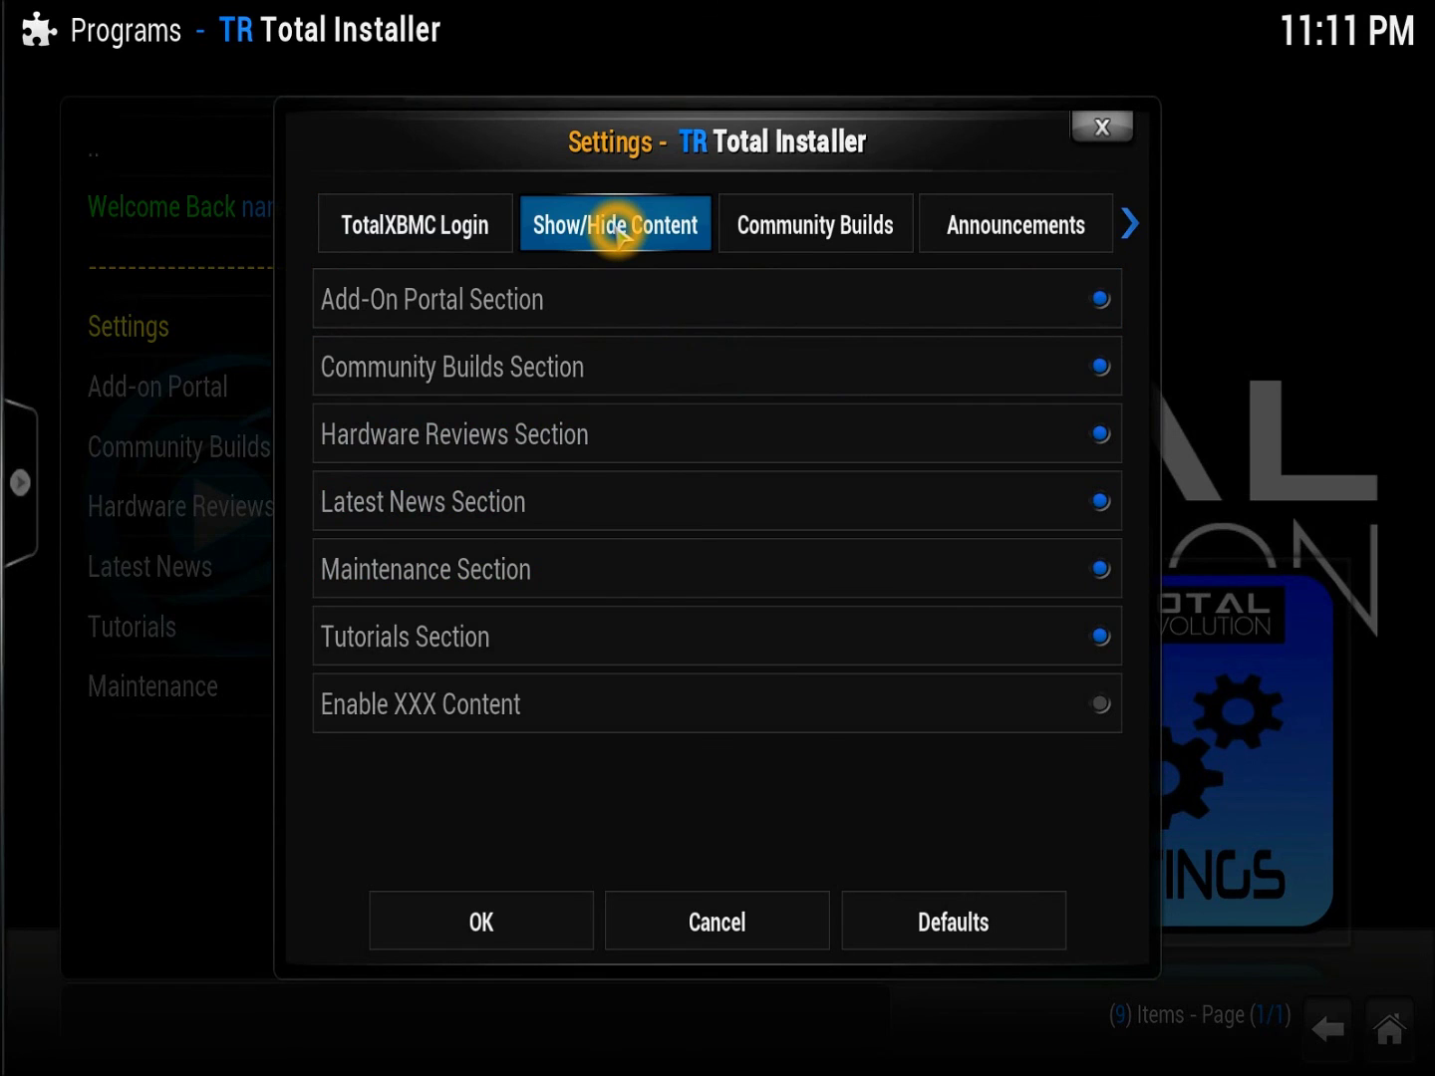
{"action": "left_click", "coordinate": [648, 735]}
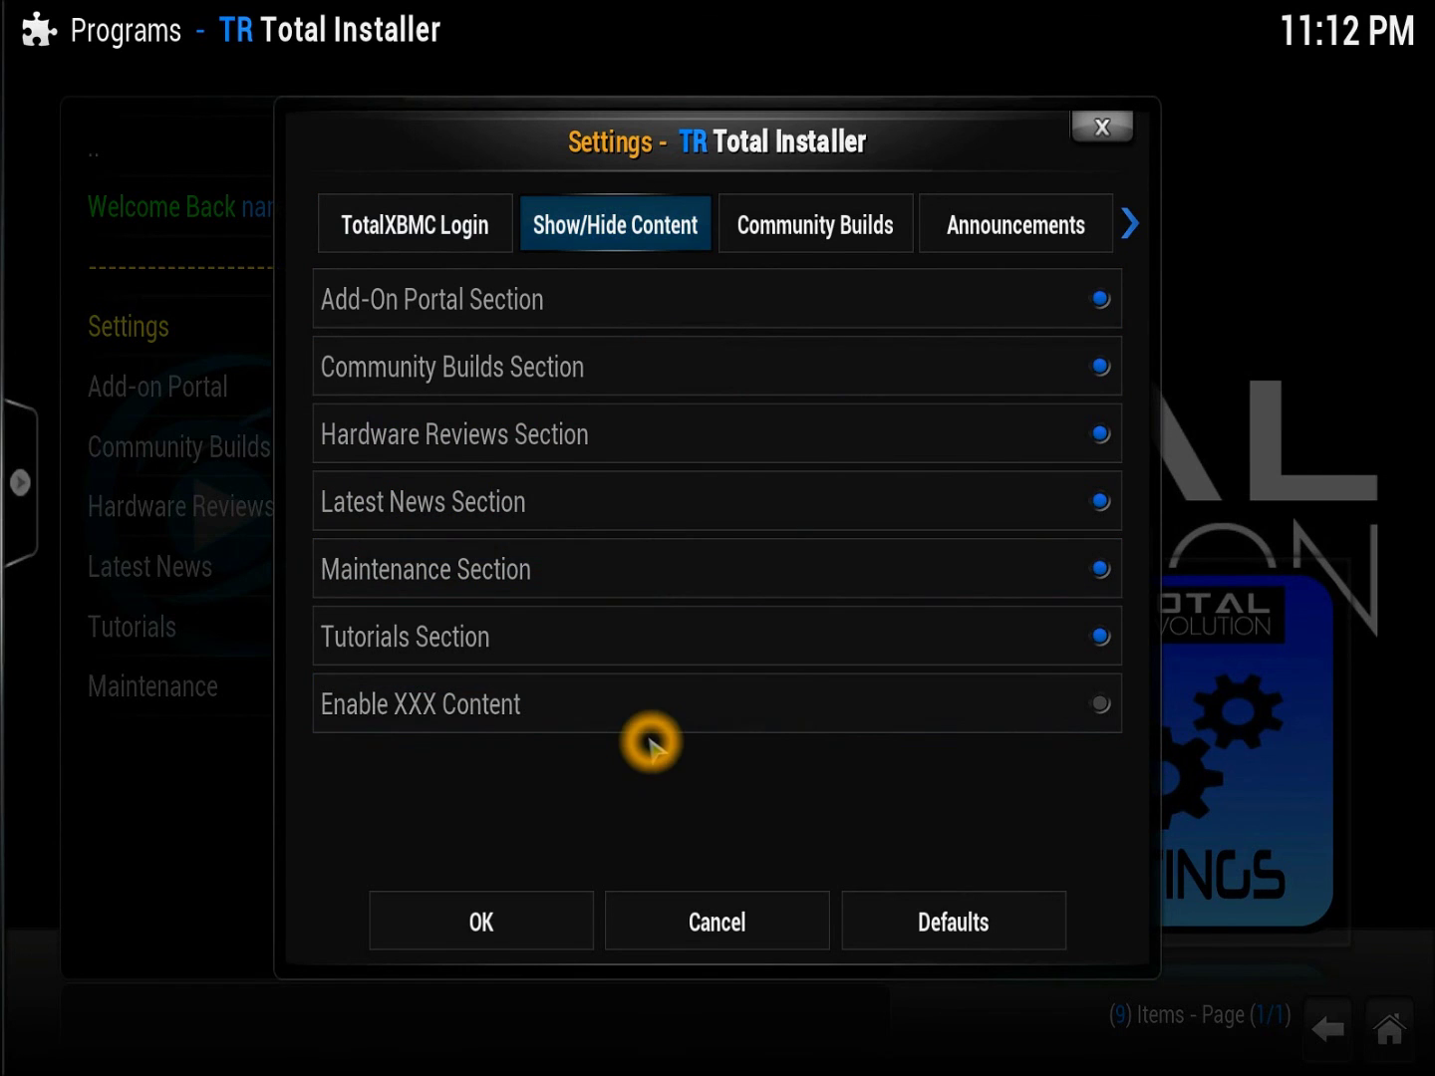
{"action": "left_click", "coordinate": [650, 730]}
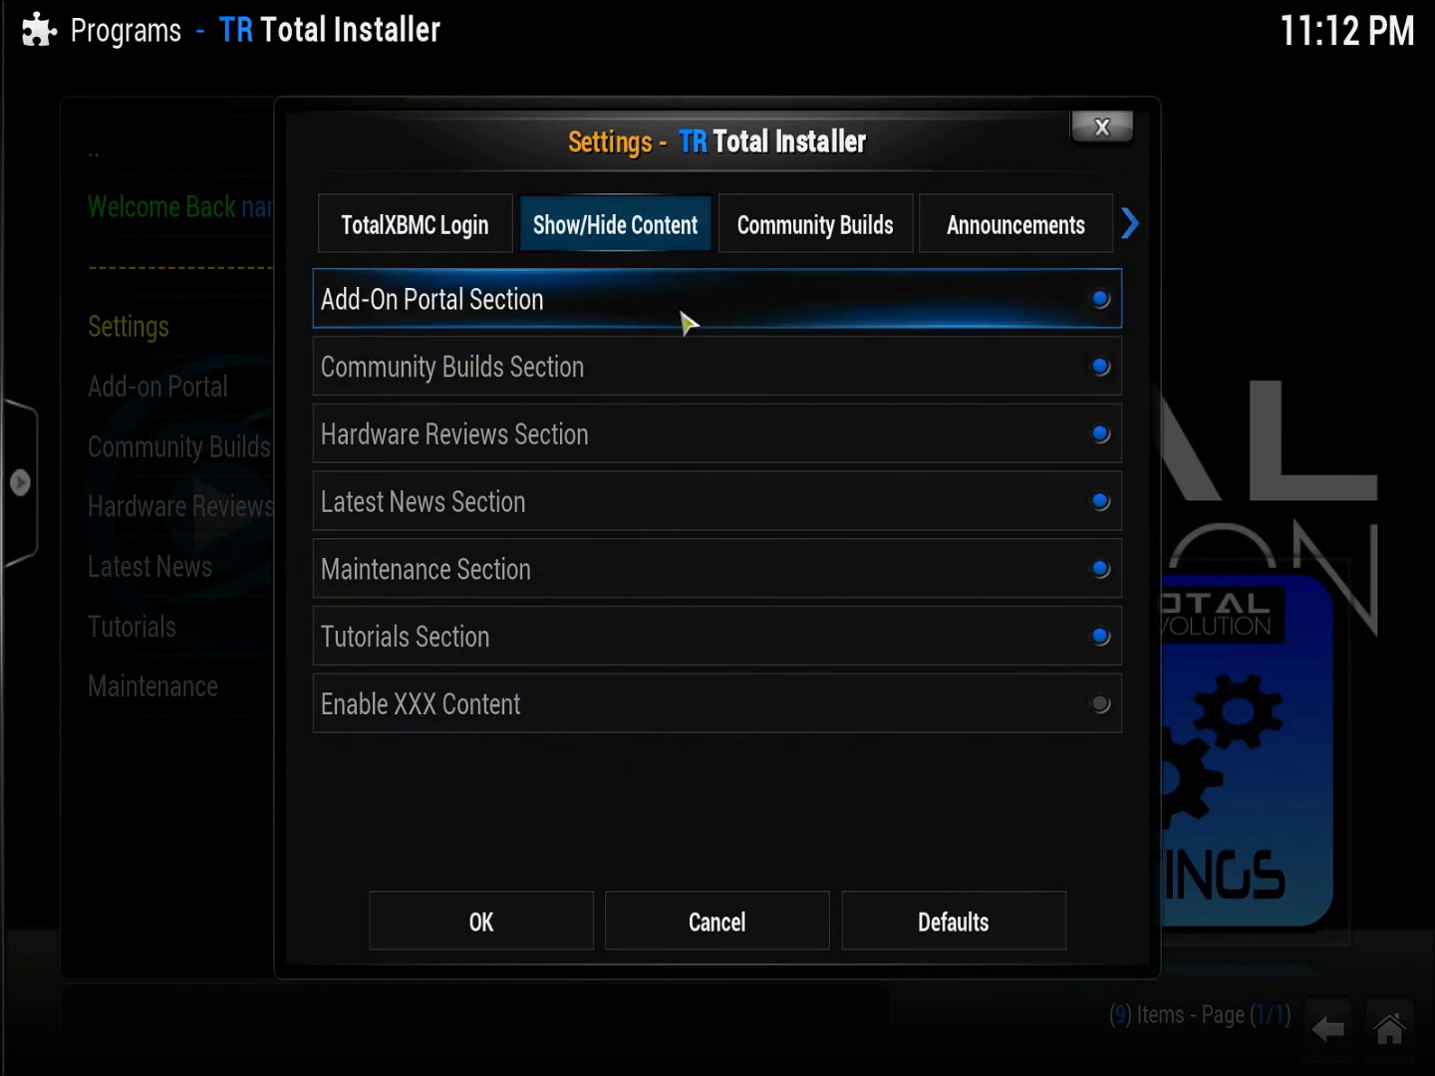
{"action": "left_click", "coordinate": [754, 236]}
{"action": "left_click", "coordinate": [823, 235]}
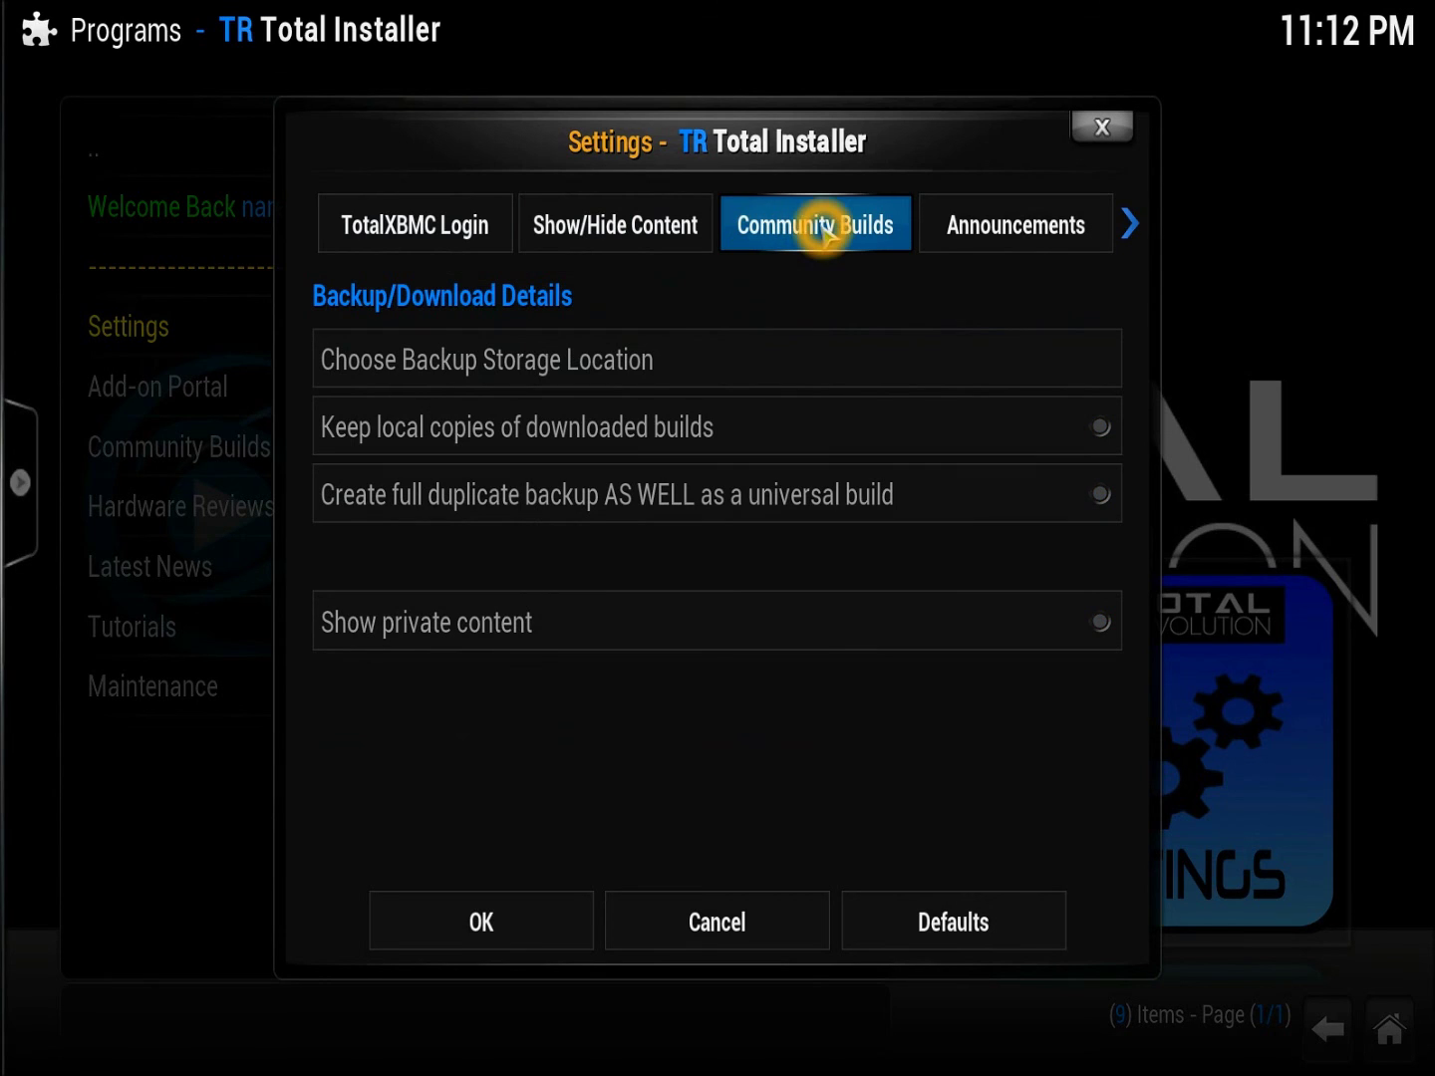
{"action": "left_click", "coordinate": [827, 326]}
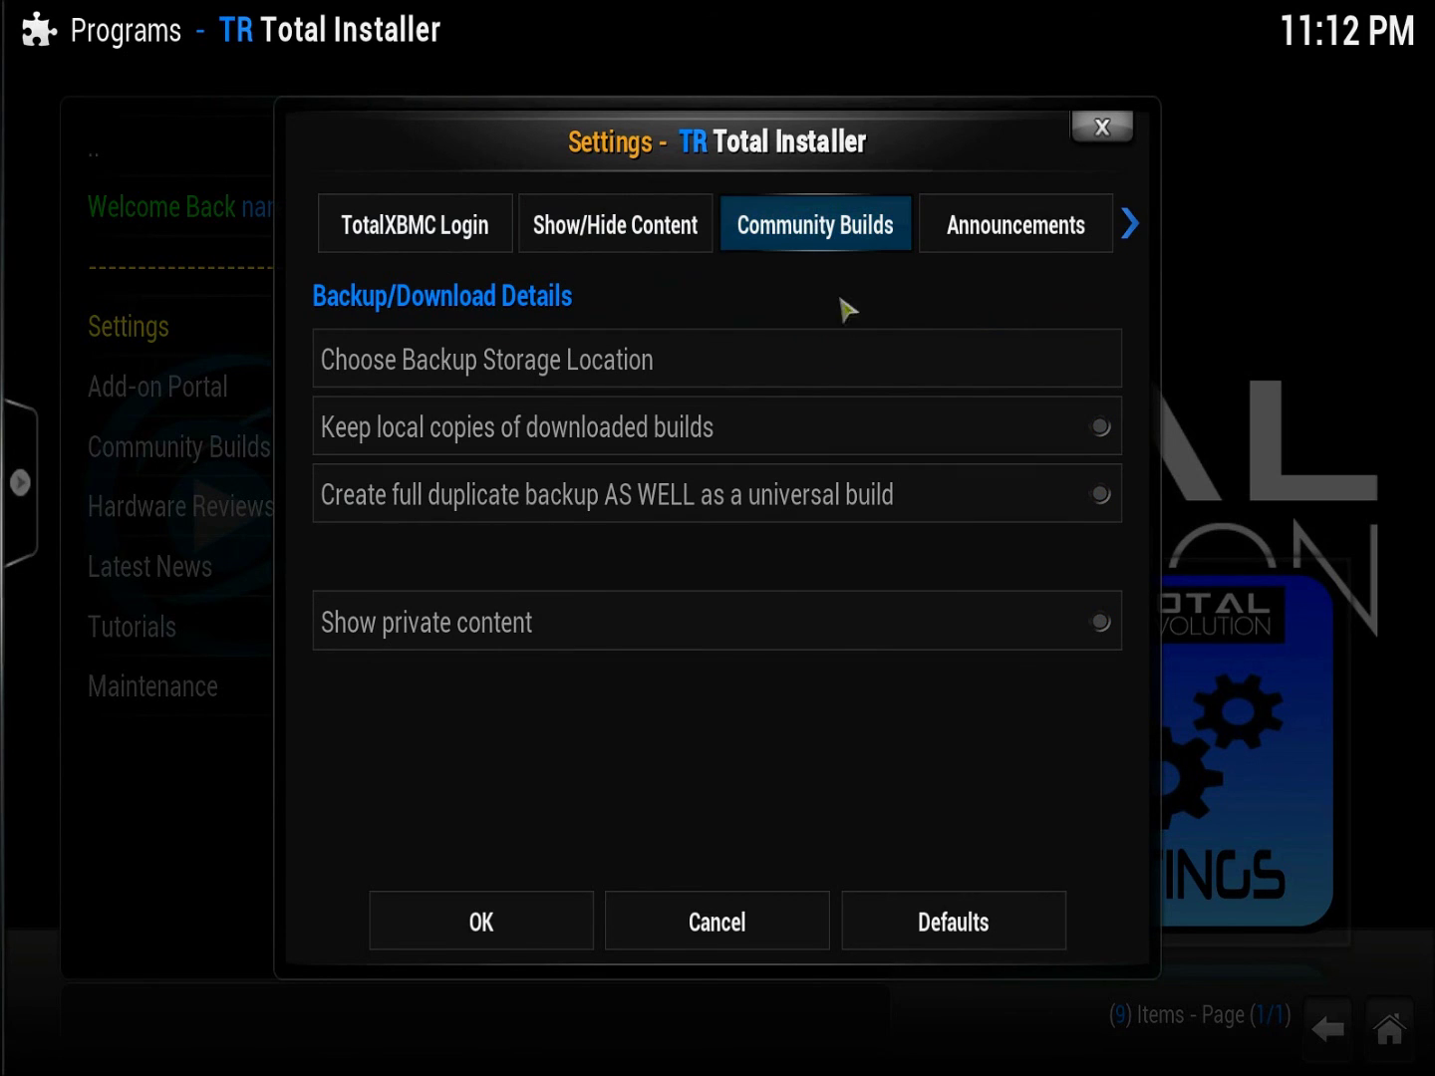
- Review the Announcements section of the Total Installer settings
{"action": "left_click", "coordinate": [987, 227]}
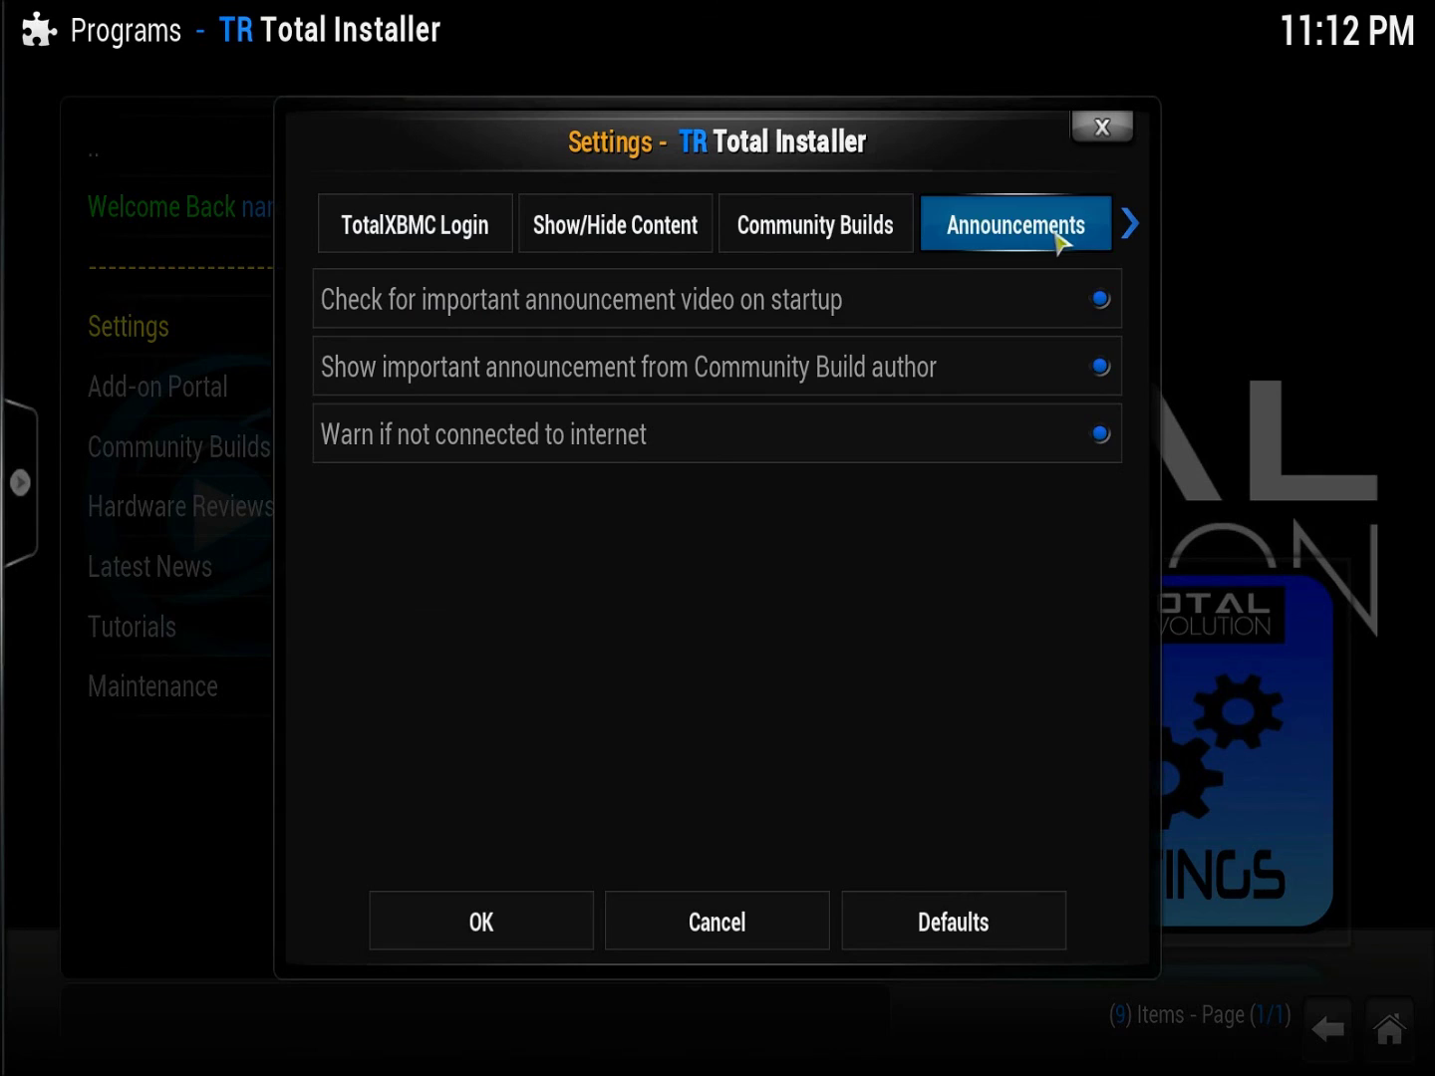
{"action": "left_click", "coordinate": [1182, 265]}
{"action": "left_click", "coordinate": [1129, 226]}
{"action": "left_click", "coordinate": [1129, 226]}
{"action": "left_click", "coordinate": [1126, 226]}
{"action": "left_click", "coordinate": [1128, 227]}
{"action": "left_click", "coordinate": [1132, 228]}
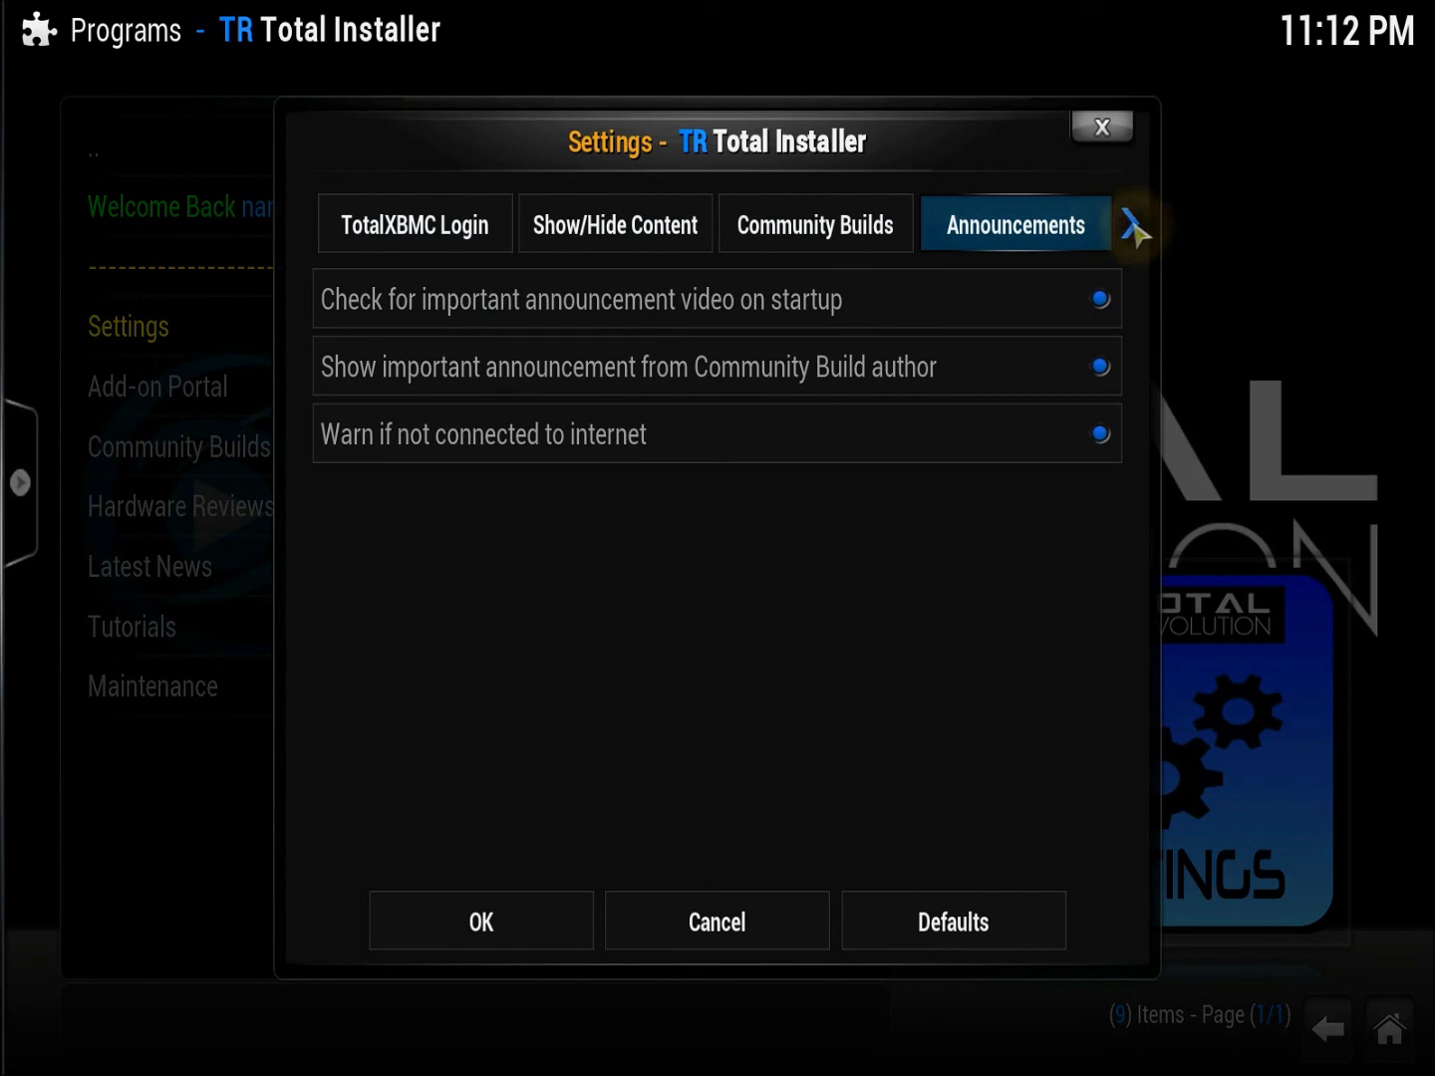
{"action": "left_click", "coordinate": [1134, 229]}
- Cancel the settings without saving and exit Total Installer to the Kodi home screen
{"action": "left_click", "coordinate": [795, 811]}
{"action": "left_click", "coordinate": [711, 911]}
{"action": "left_click", "coordinate": [533, 919]}
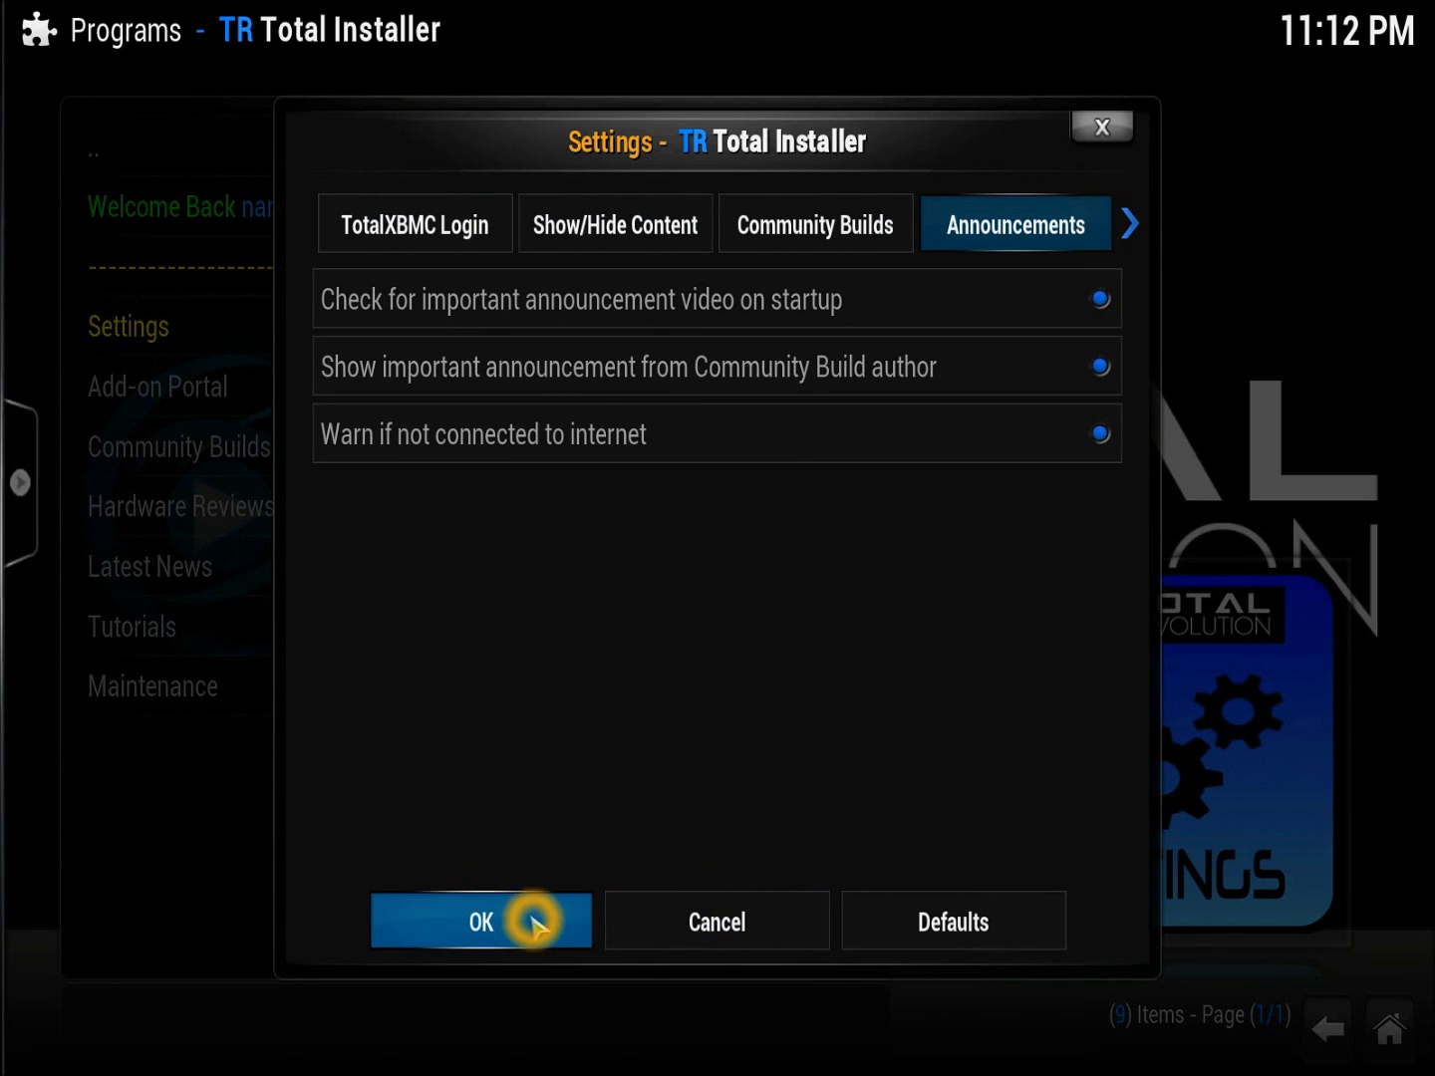
{"action": "left_click", "coordinate": [638, 921]}
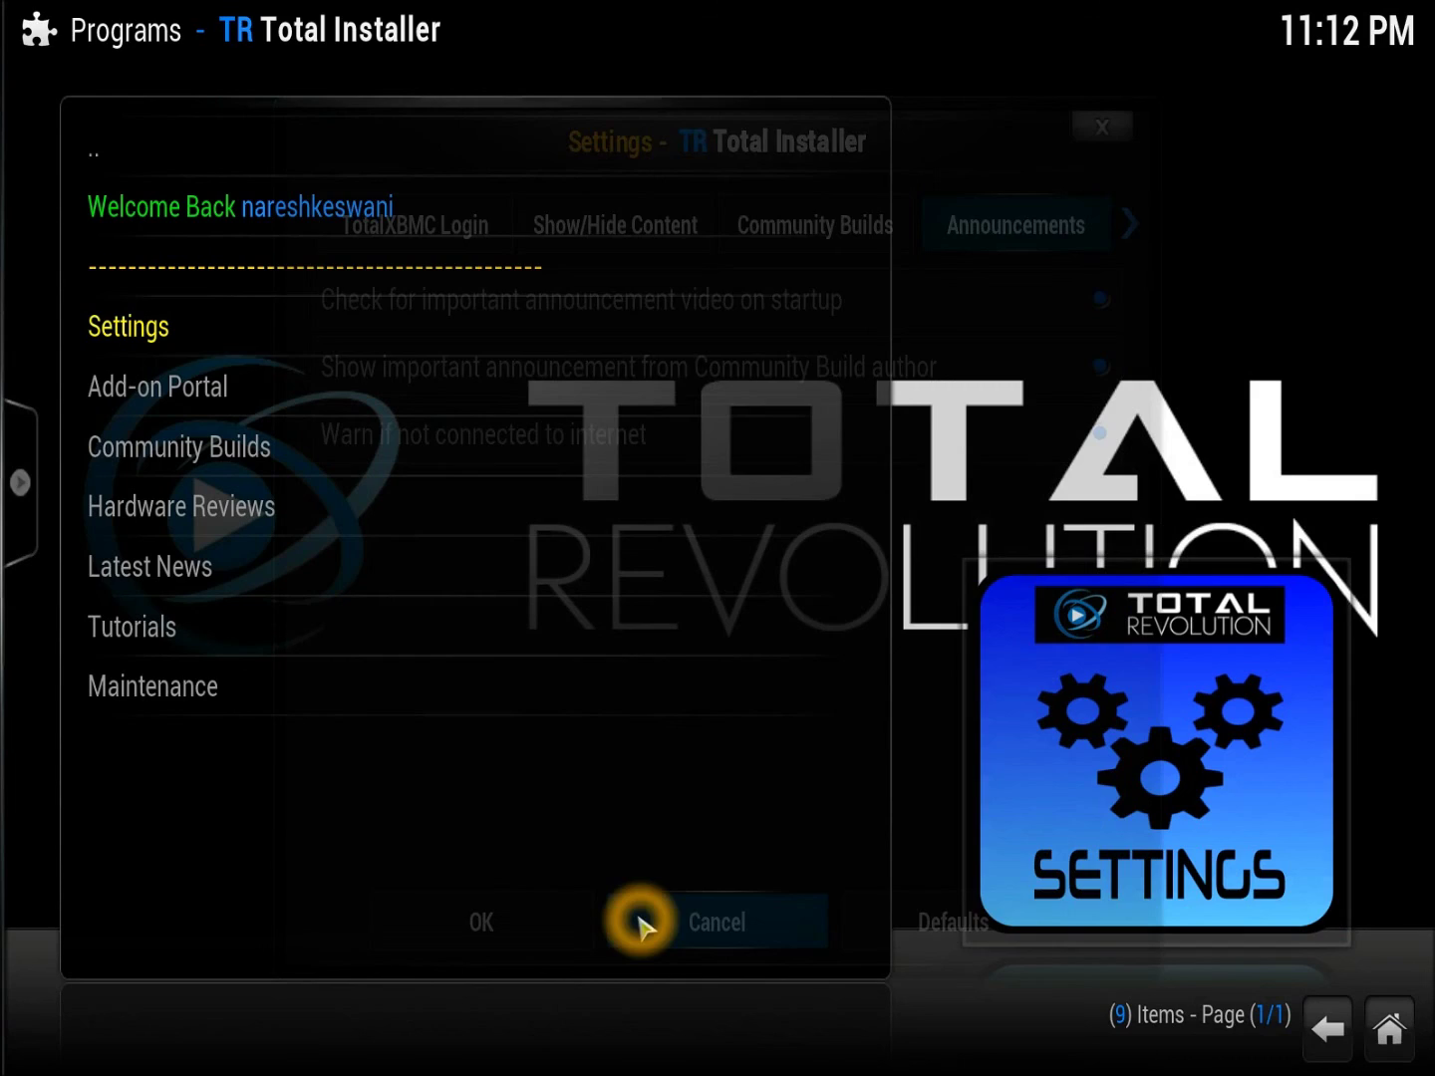
{"action": "left_click", "coordinate": [587, 862]}
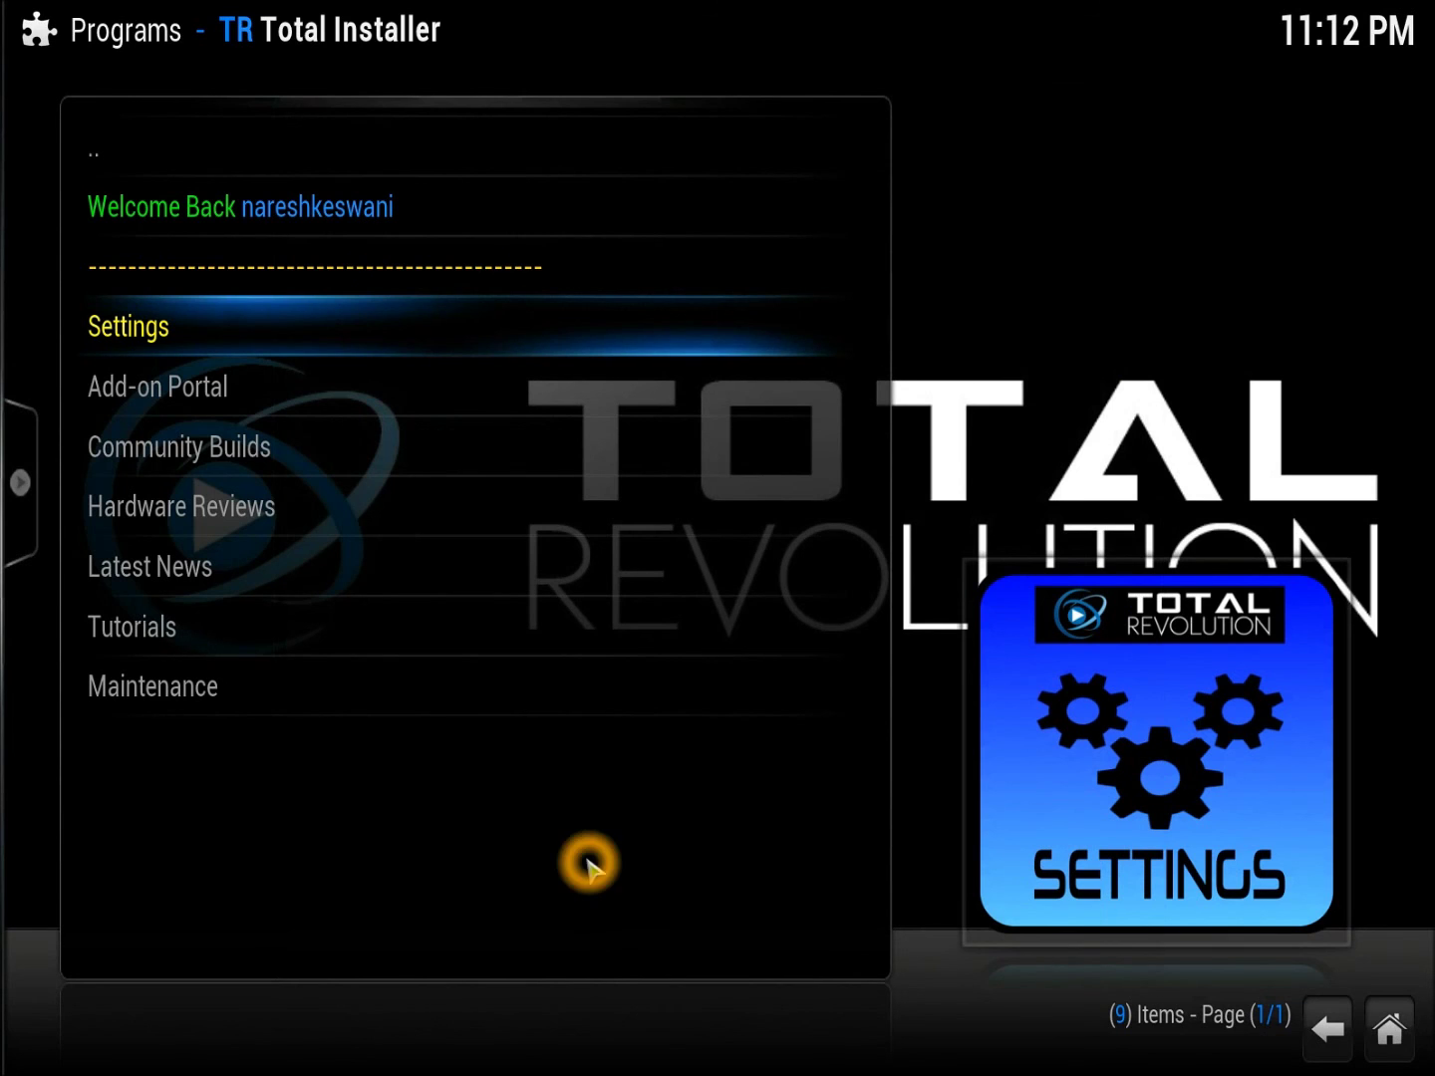
{"action": "left_click", "coordinate": [508, 837]}
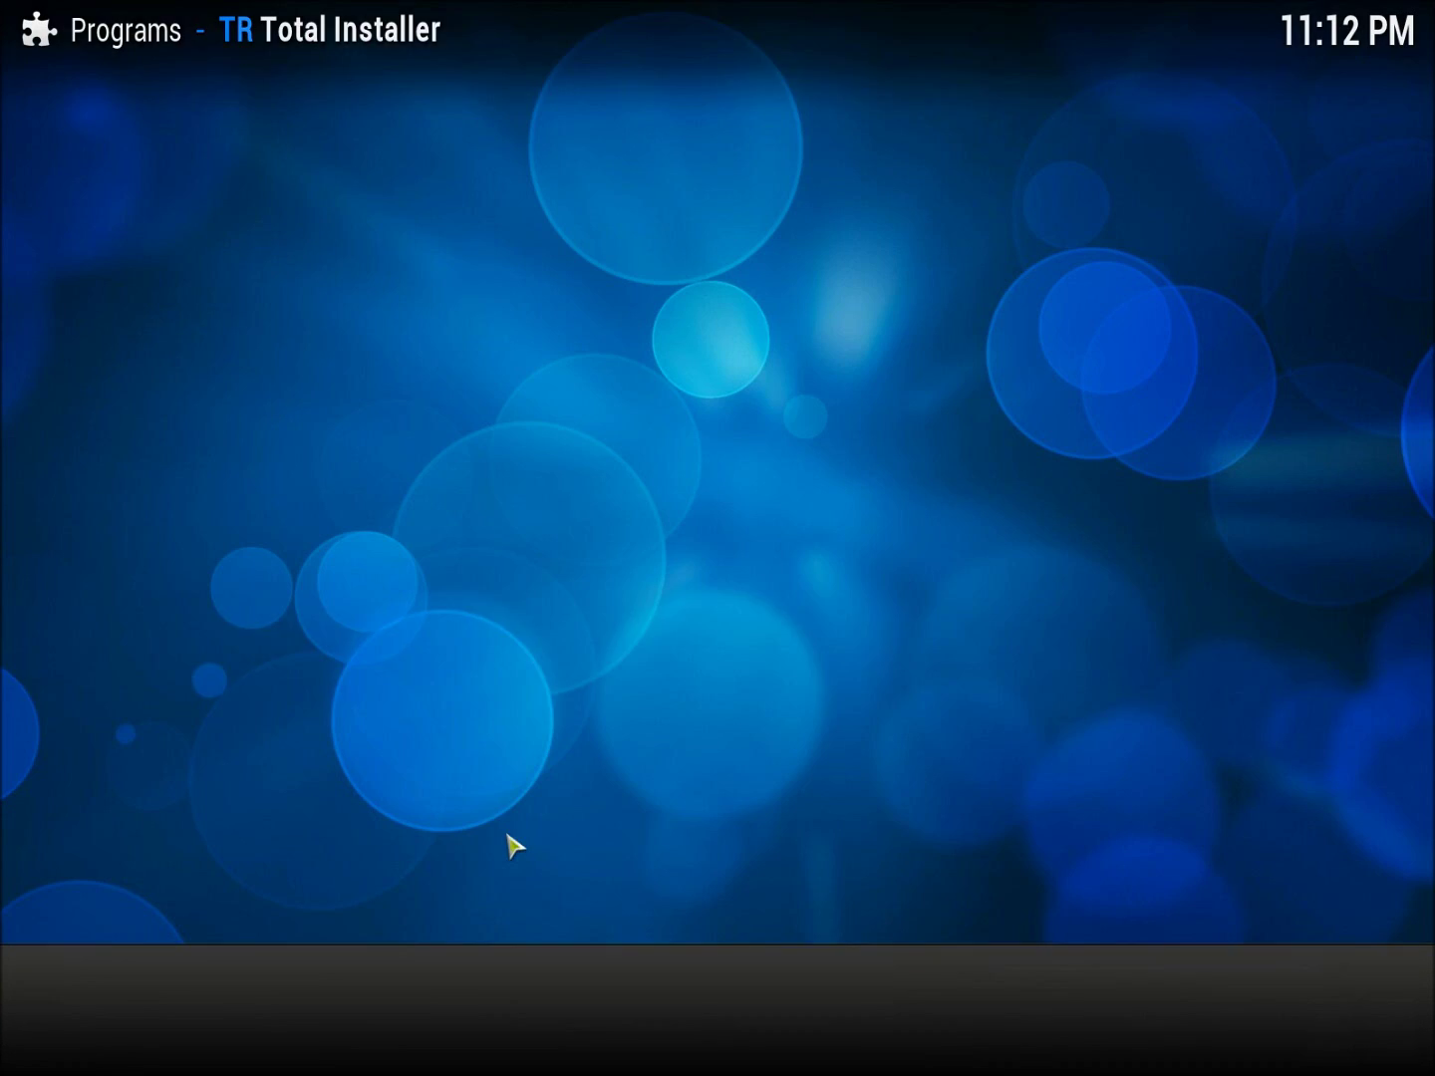
{"action": "right_click", "coordinate": [507, 836]}
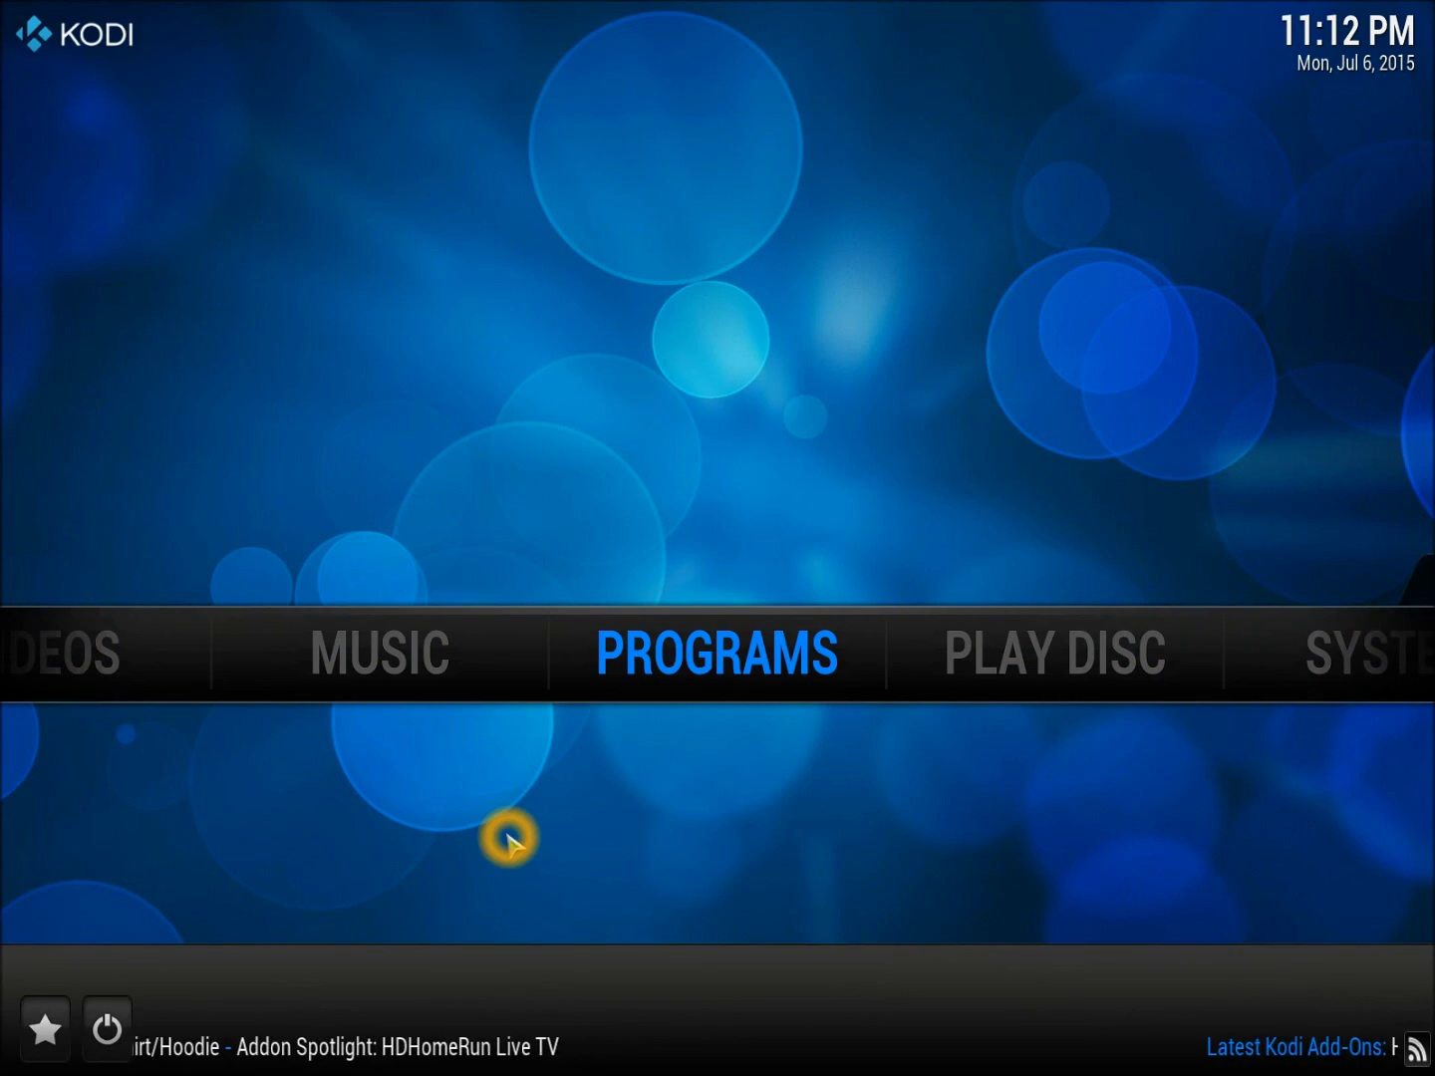